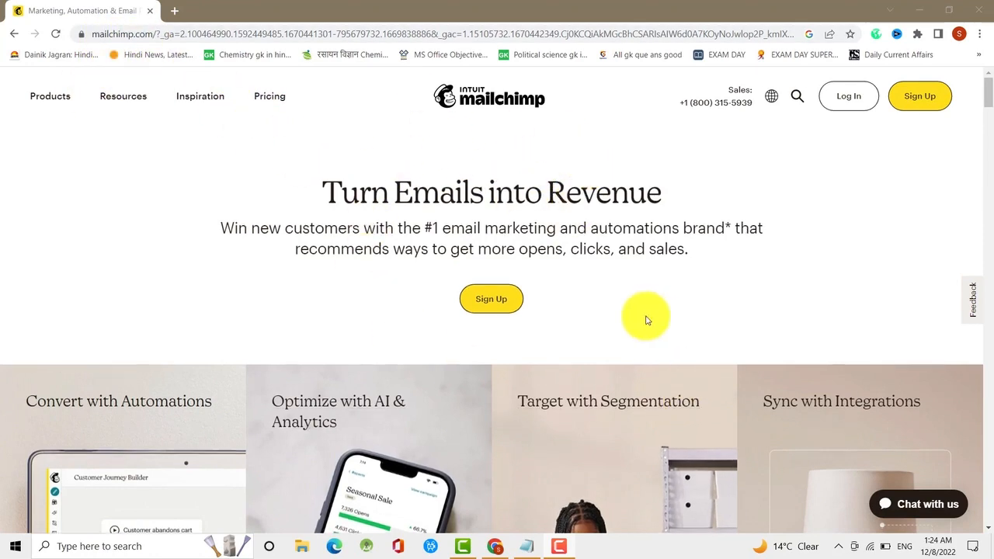
Go to the Mailchimp login page from the homepage
scroll(646, 320, down, 5)
scroll(637, 337, up, 5)
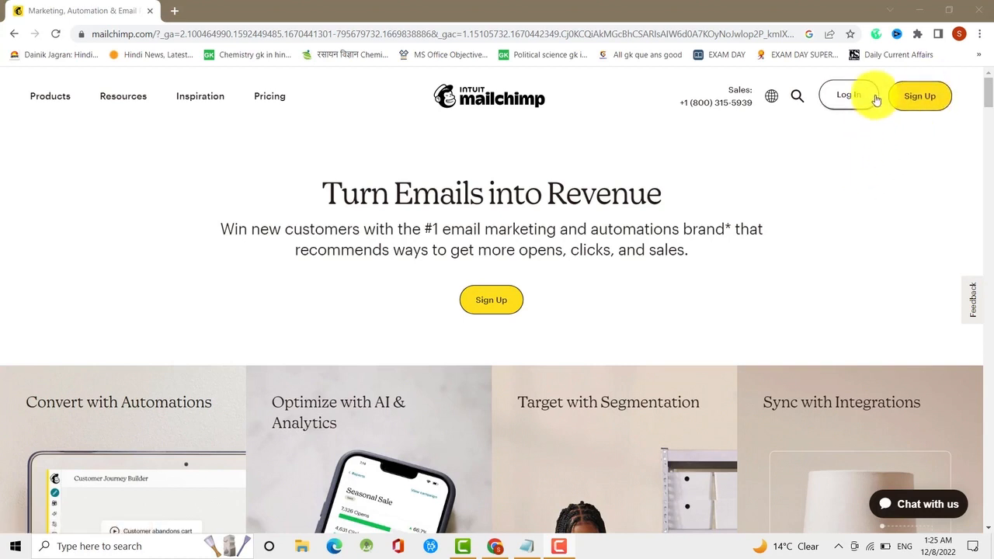
click(844, 95)
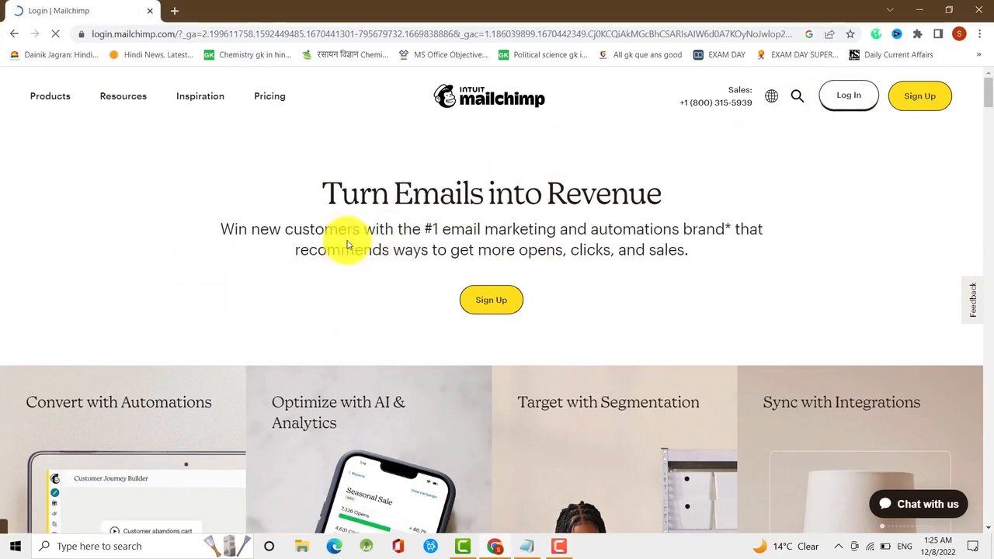
scroll(135, 283, down, 1)
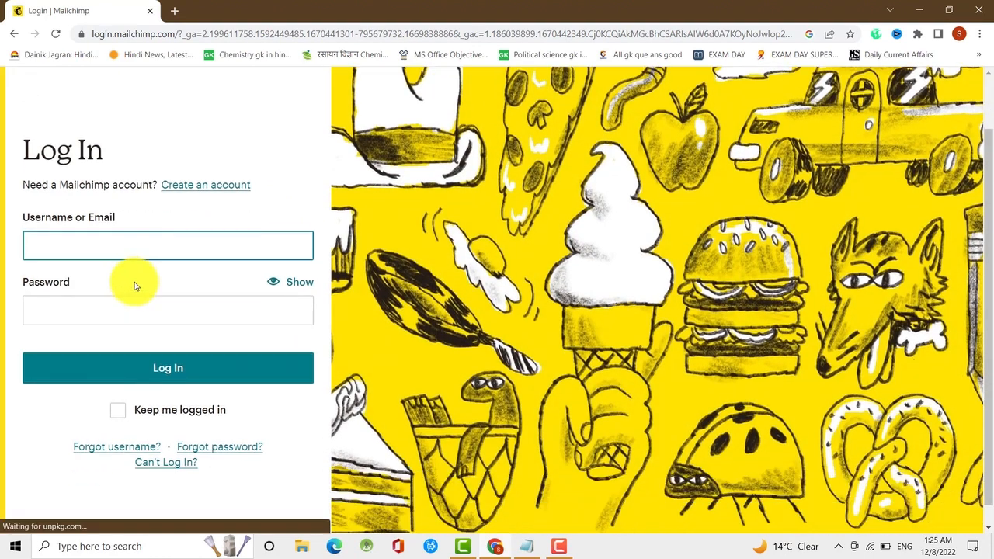
scroll(101, 214, down, 1)
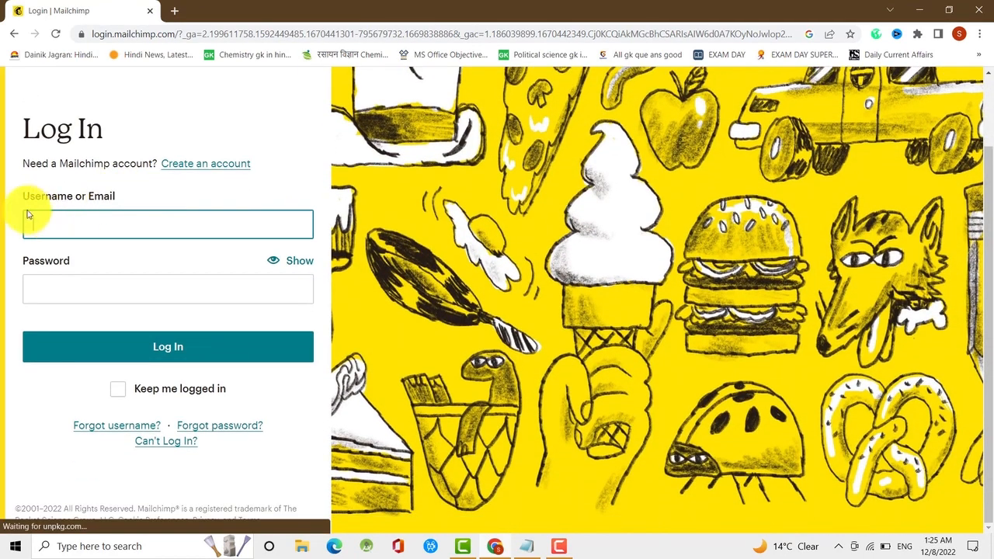
Log in with the account username and password, and postpone the account verification setup
click(78, 224)
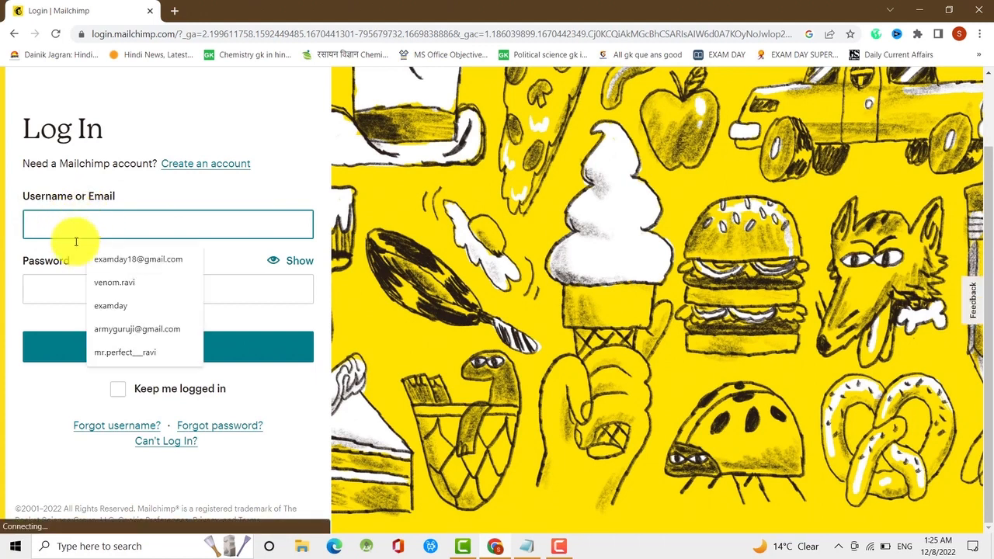
click(108, 309)
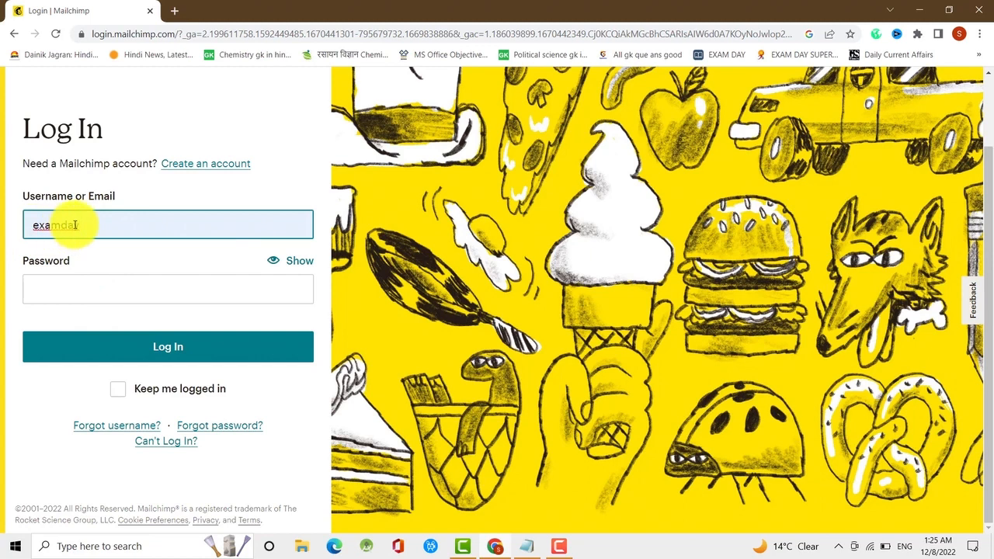
click(56, 289)
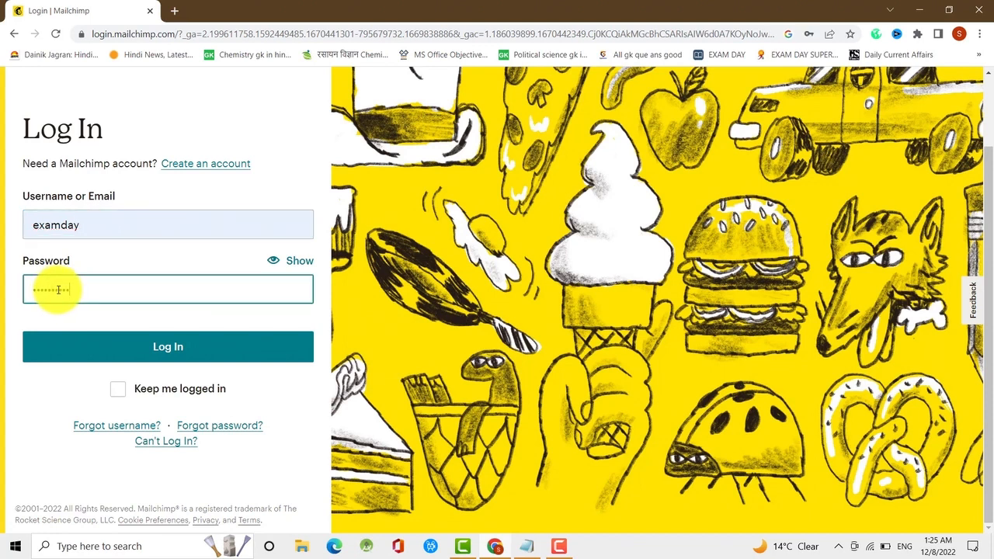
click(163, 351)
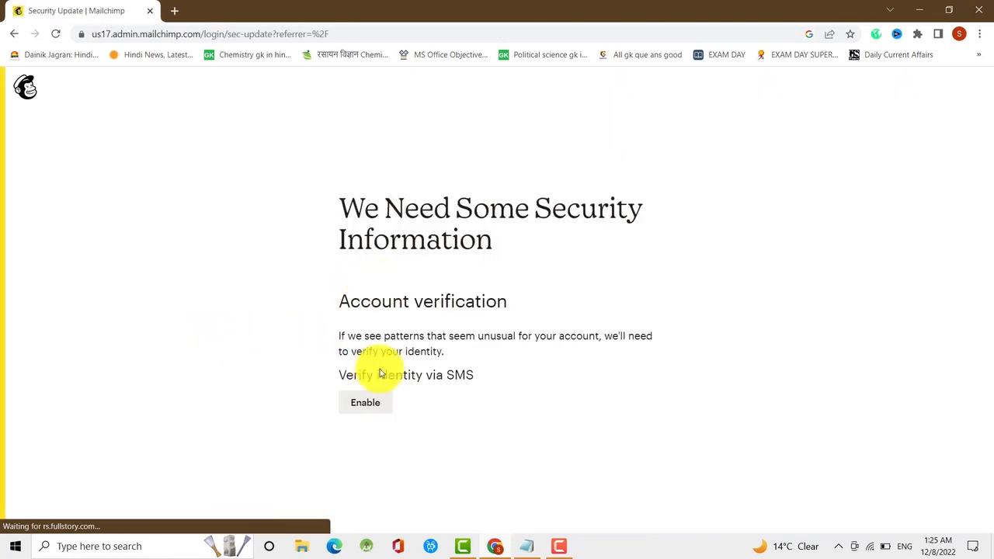
scroll(403, 342, down, 1)
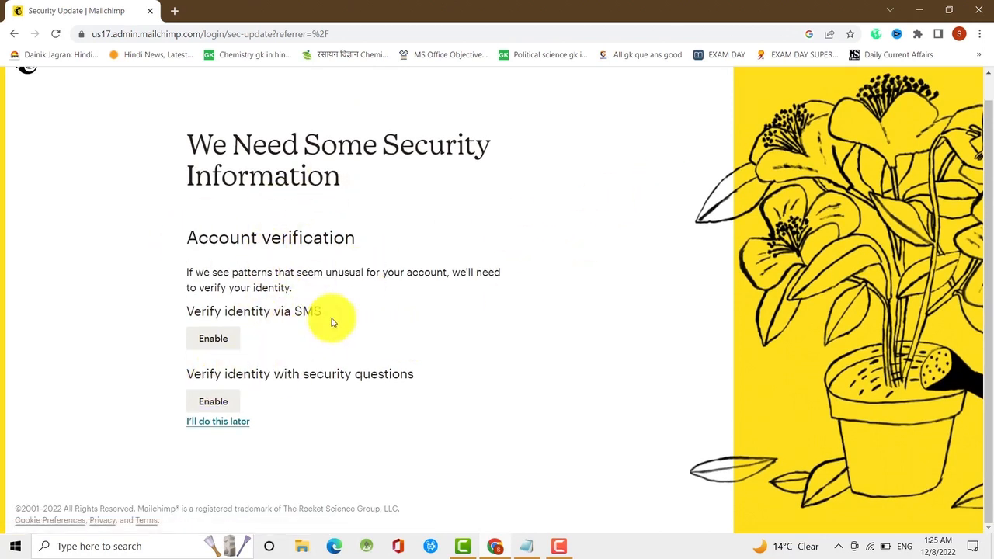
click(214, 428)
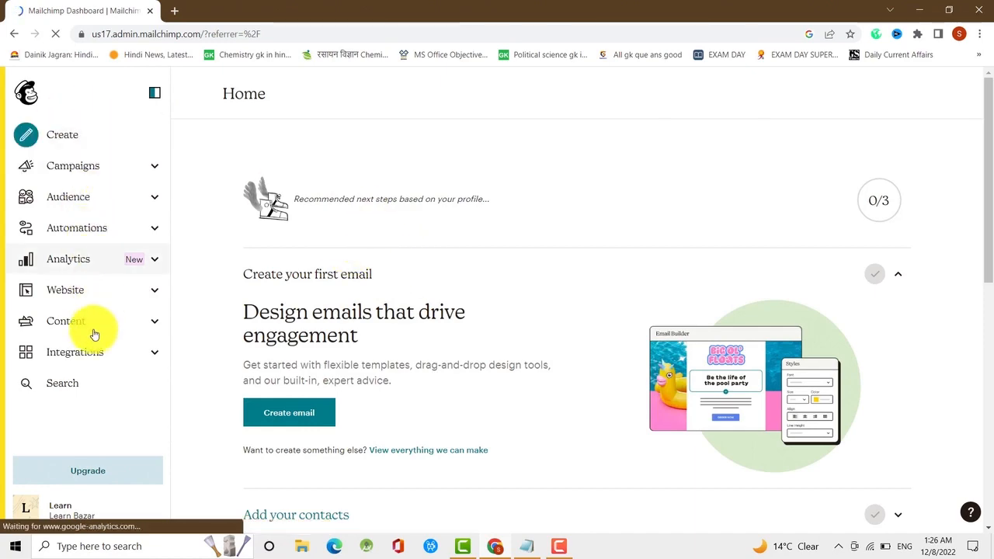
Look over the Home dashboard, from the recommended next steps to the activity feed and audience summary
scroll(388, 225, down, 4)
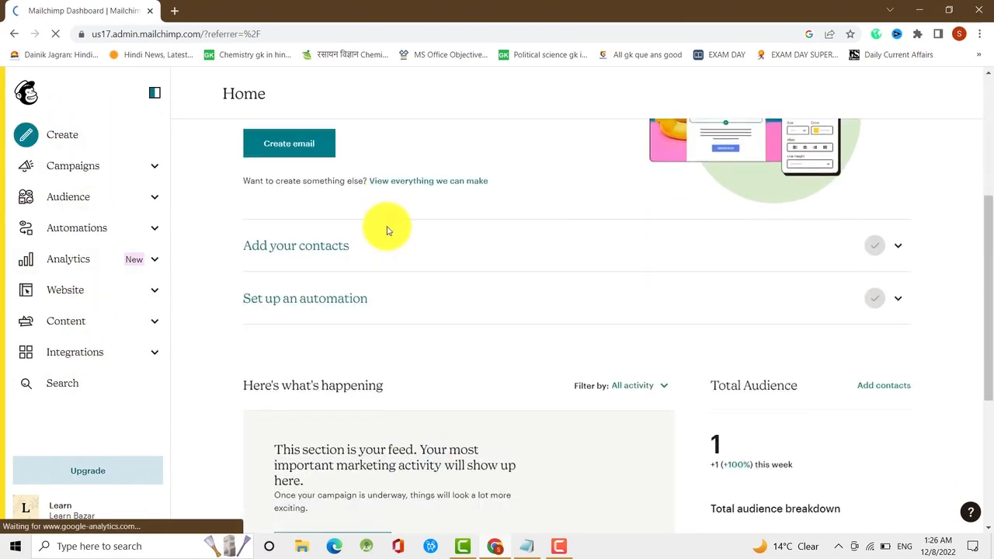
scroll(389, 228, up, 3)
scroll(389, 229, down, 3)
scroll(529, 342, down, 1)
scroll(539, 349, up, 3)
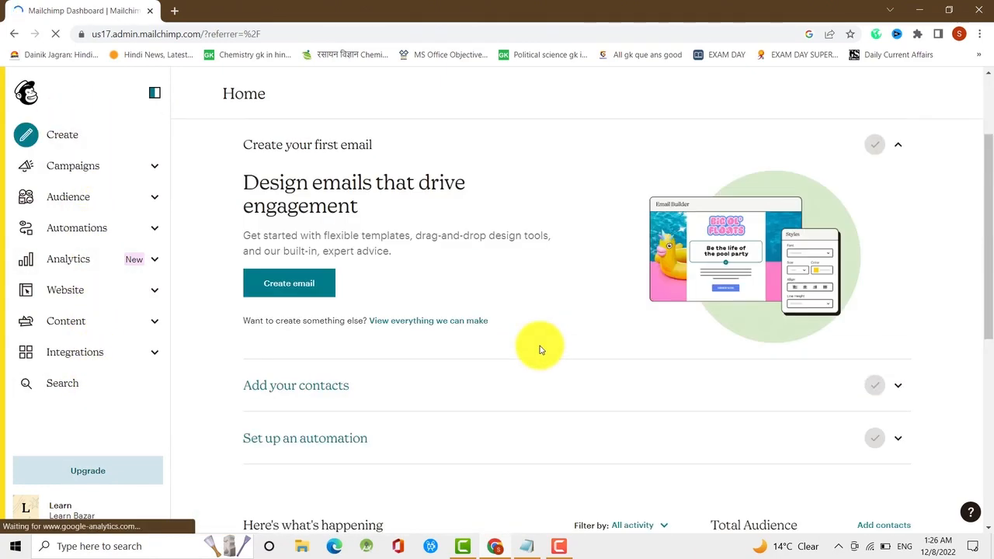
scroll(466, 326, up, 2)
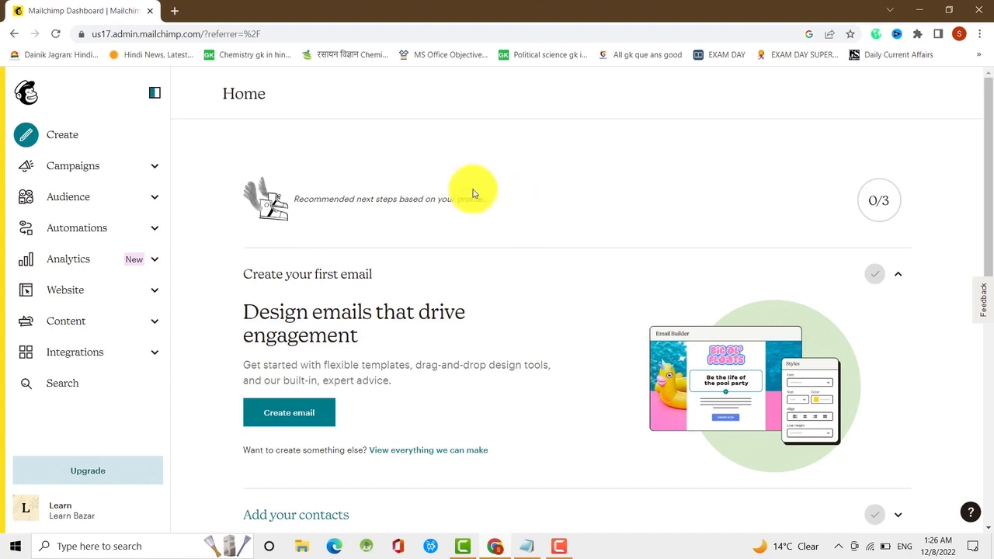
Bring up the creation options and choose a Facebook / Instagram ad
click(27, 138)
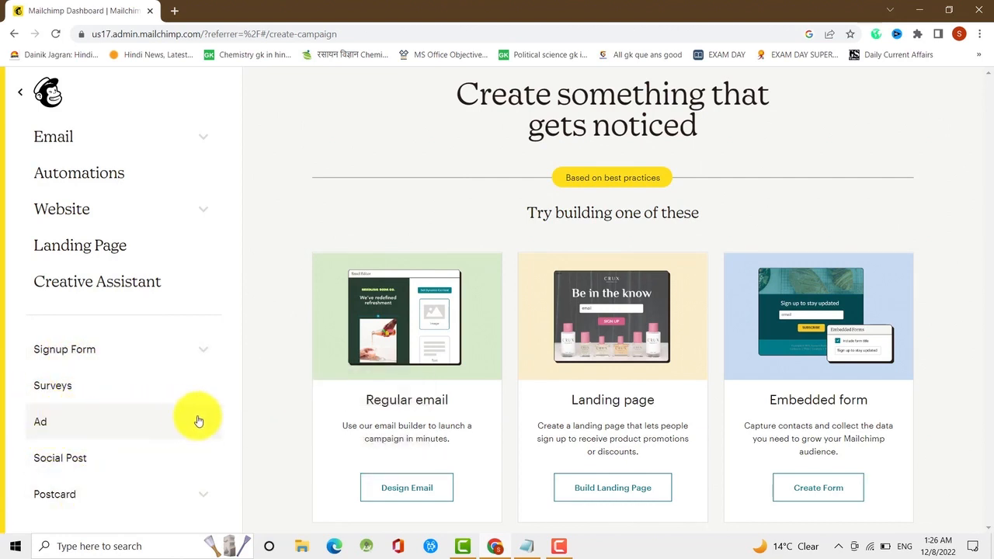
click(41, 424)
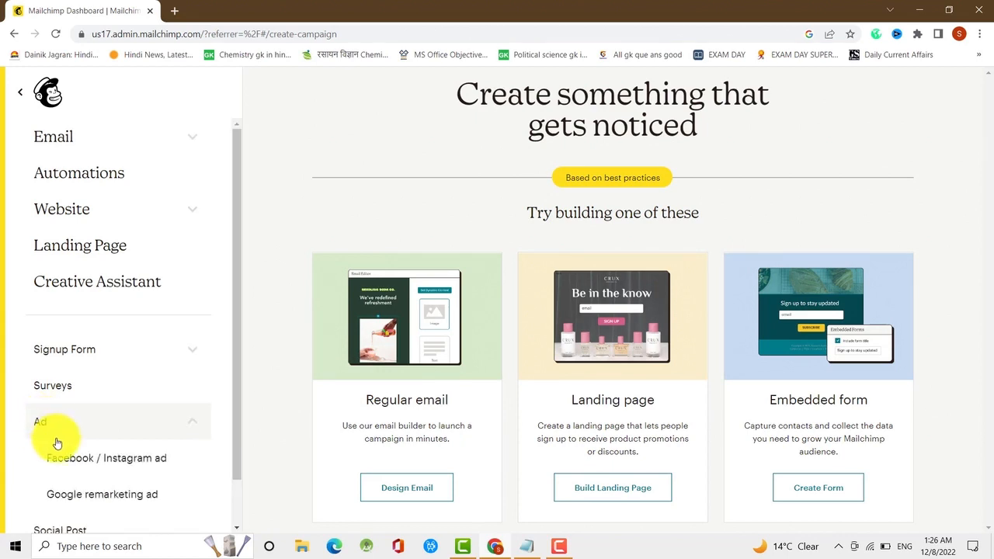
scroll(66, 441, down, 1)
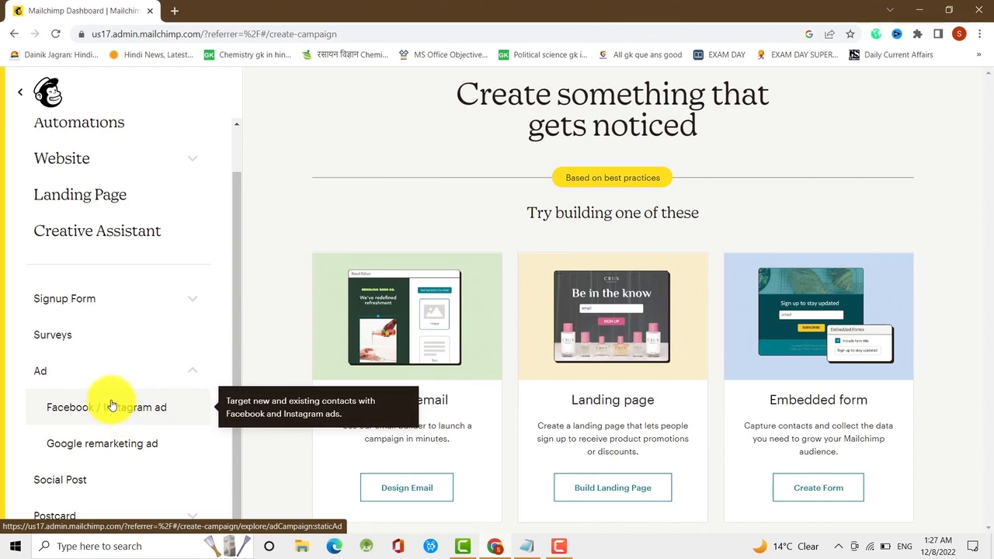
click(93, 412)
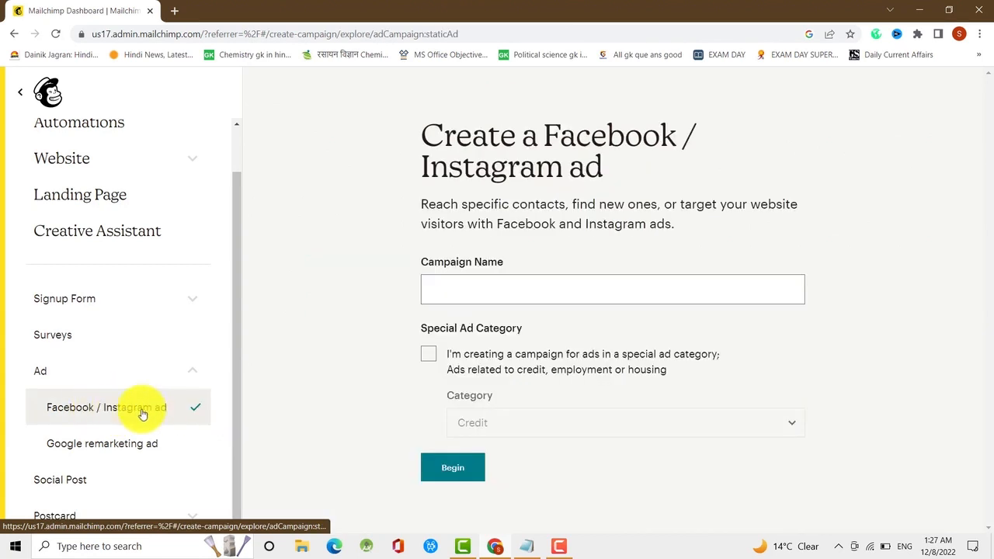
Name the ad campaign Learn Bazar, leave the special ad category option off, and begin building the ad
click(425, 292)
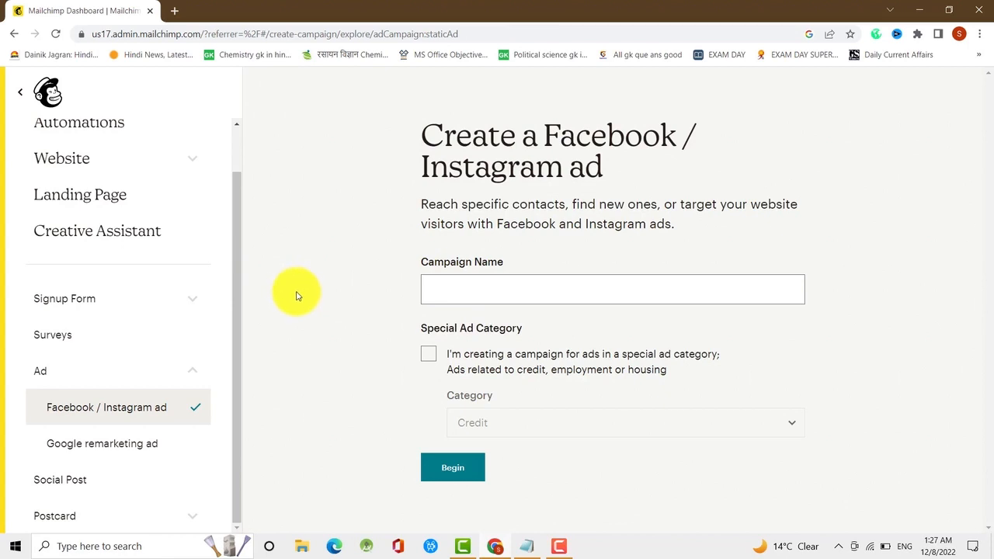
click(467, 293)
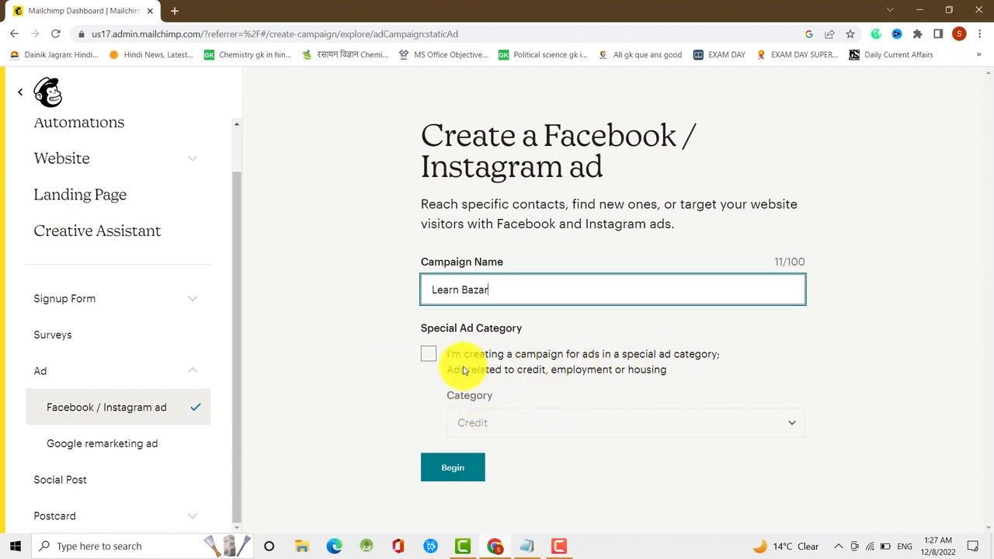
click(428, 355)
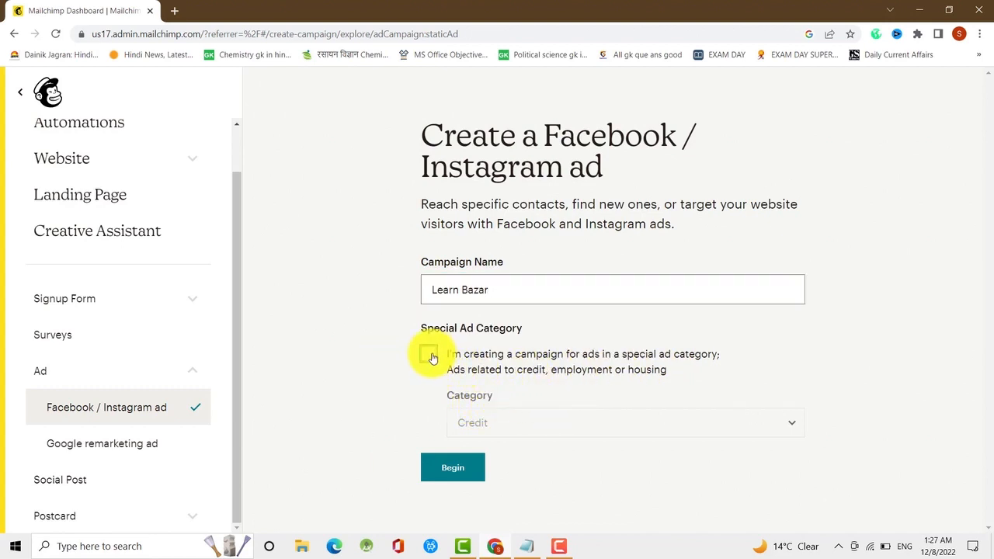
click(785, 425)
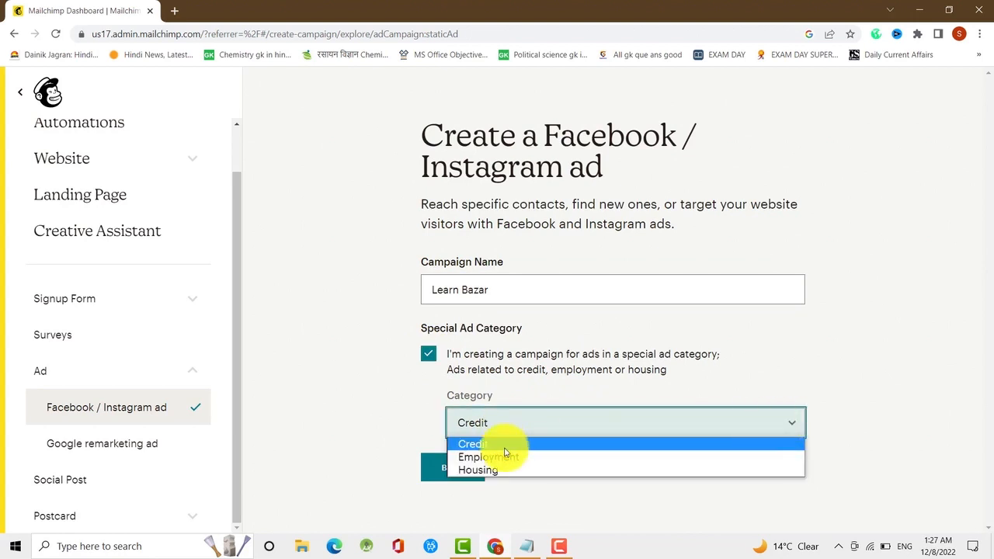
click(781, 423)
click(428, 353)
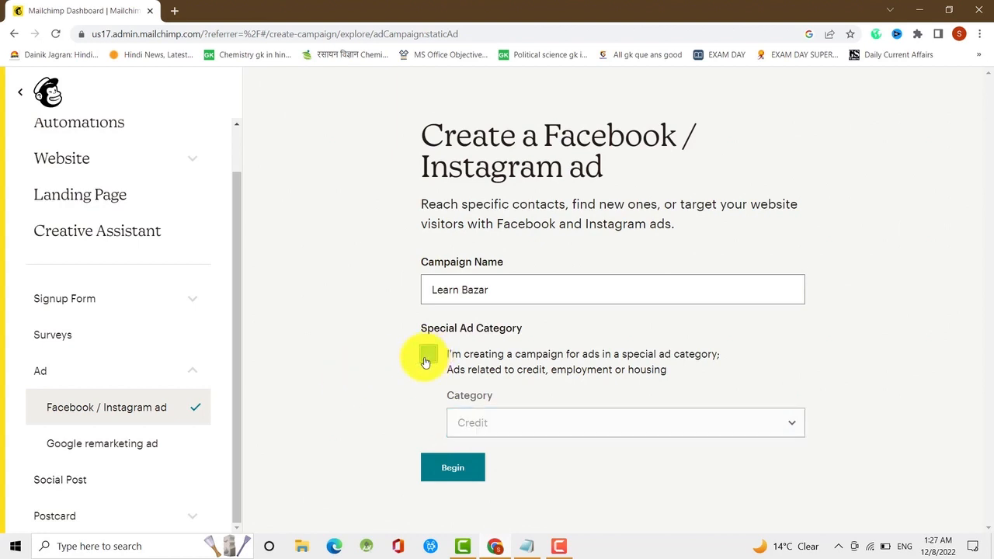
click(453, 468)
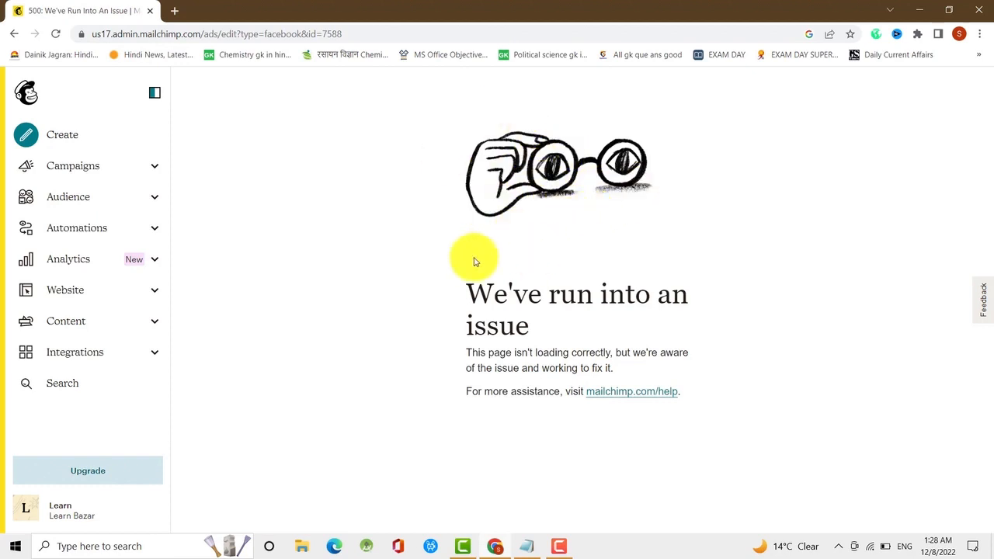
Return to the creation options and choose a landing page instead of an ad
click(35, 137)
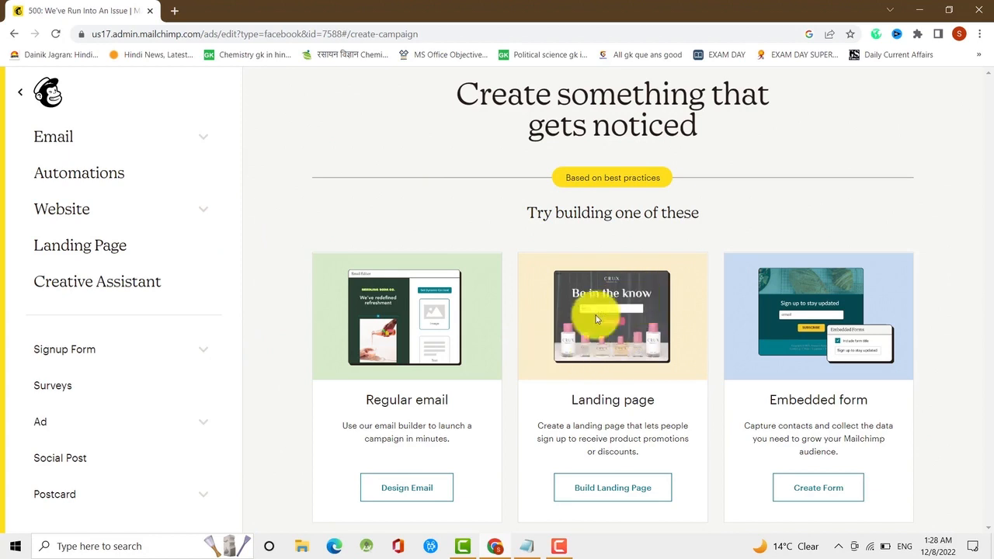
click(42, 426)
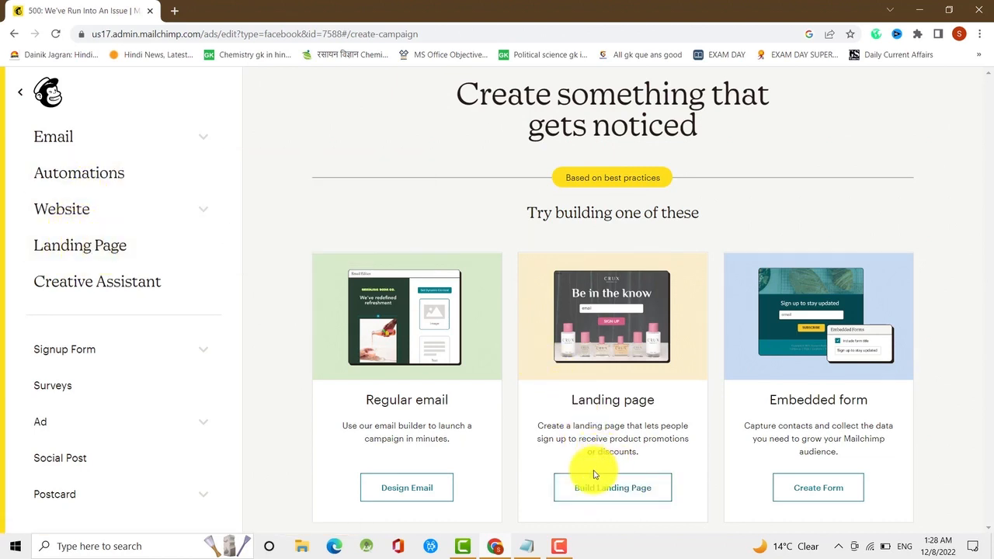
click(87, 251)
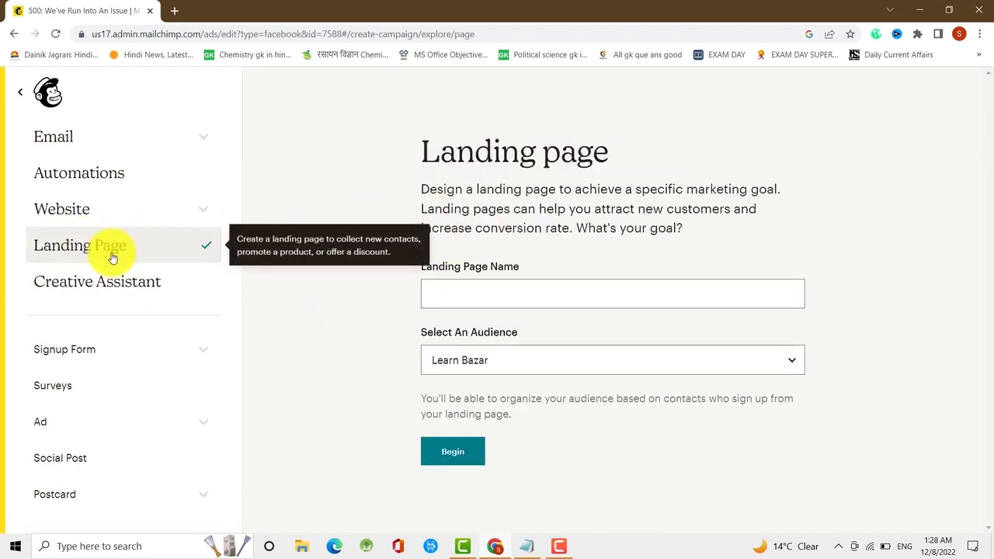
Begin a landing page named Learn Bazar Academy for the Learn Bazar audience, and accept the template terms
click(444, 295)
click(518, 329)
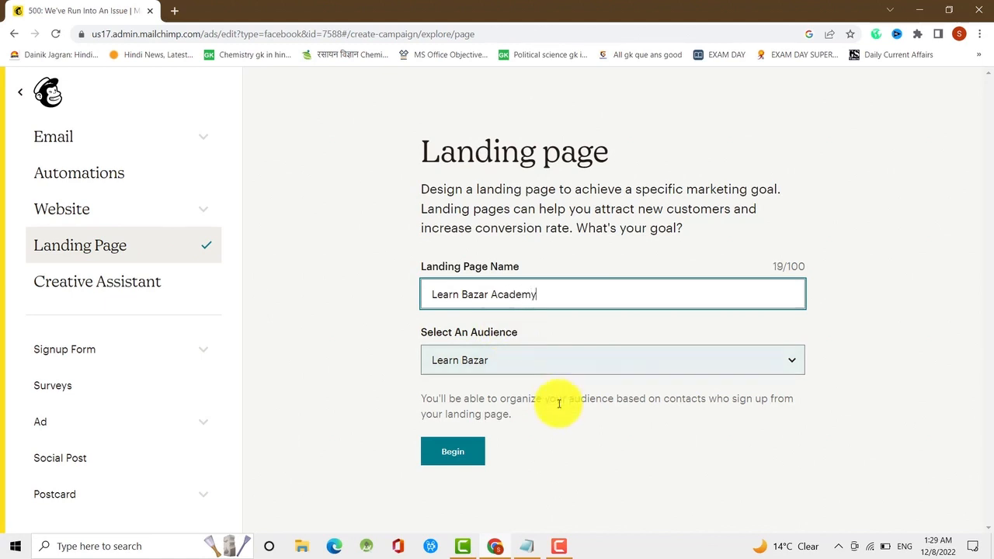
click(789, 363)
click(789, 363)
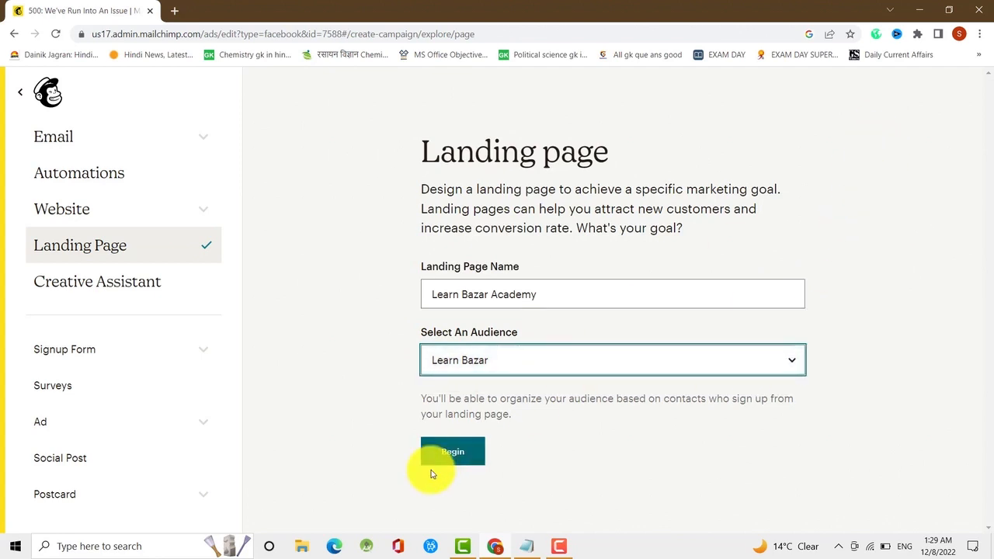
click(454, 455)
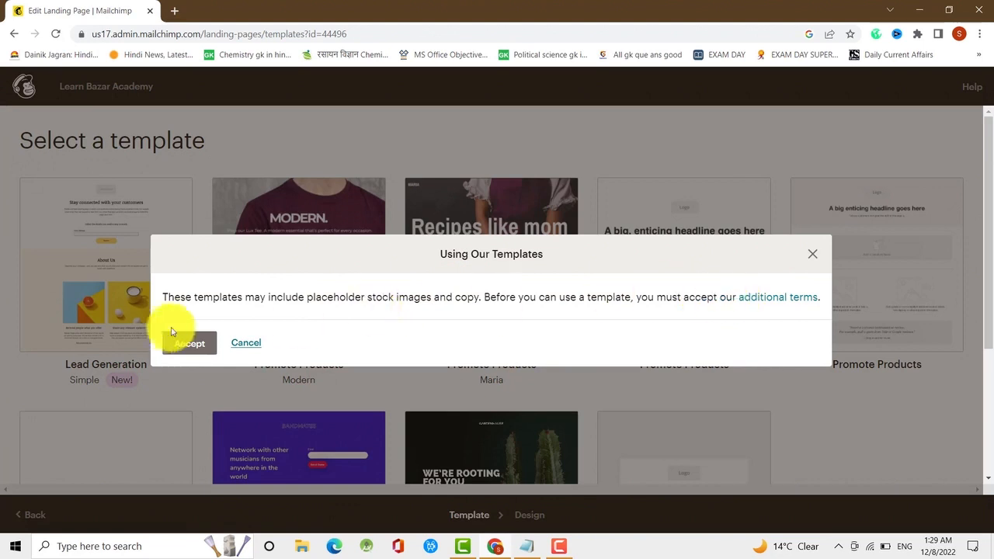
click(182, 347)
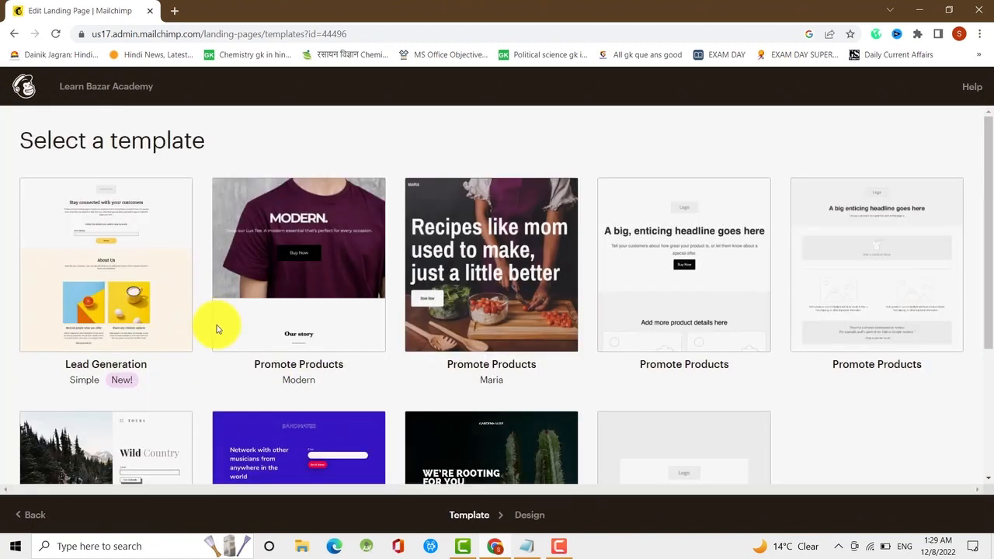
Look through the available landing page templates, including the Promote Products, Lead Generation and Grow Your List designs
click(242, 347)
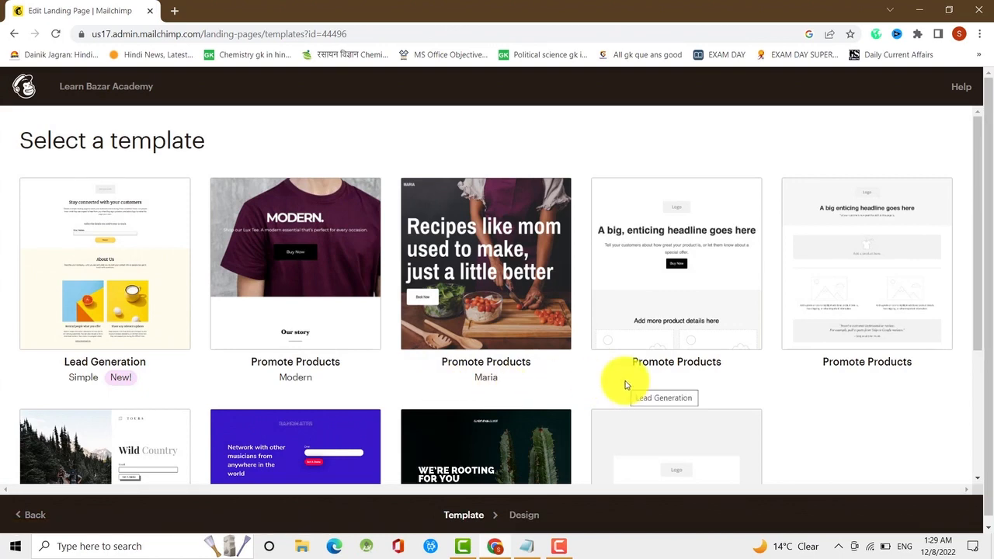
scroll(811, 401, down, 3)
scroll(789, 402, down, 2)
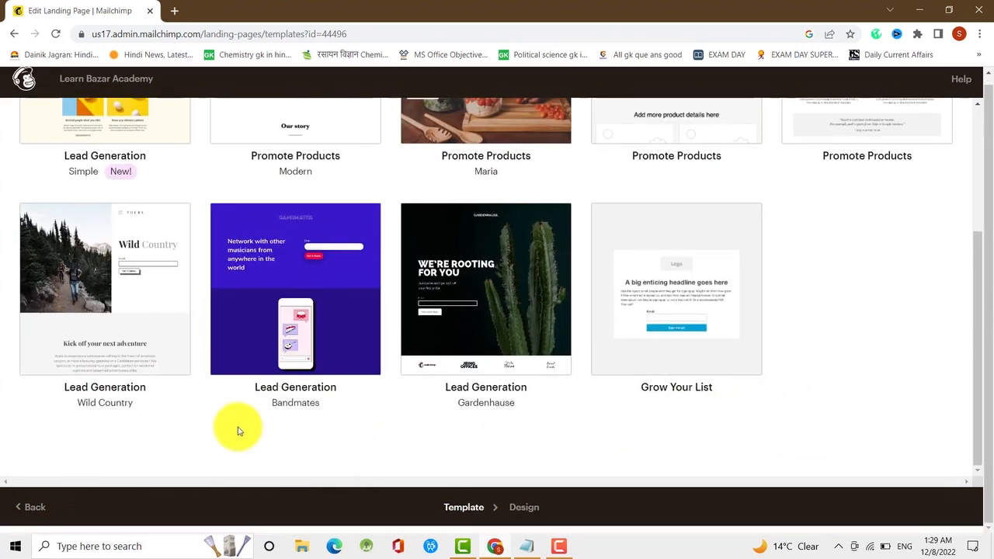
scroll(777, 217, up, 3)
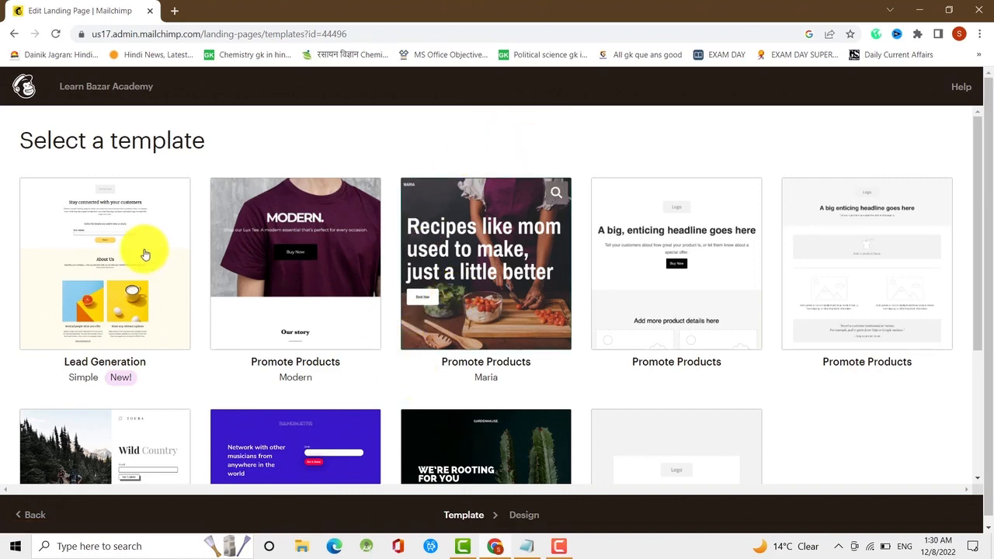
scroll(111, 333, down, 3)
scroll(168, 316, up, 3)
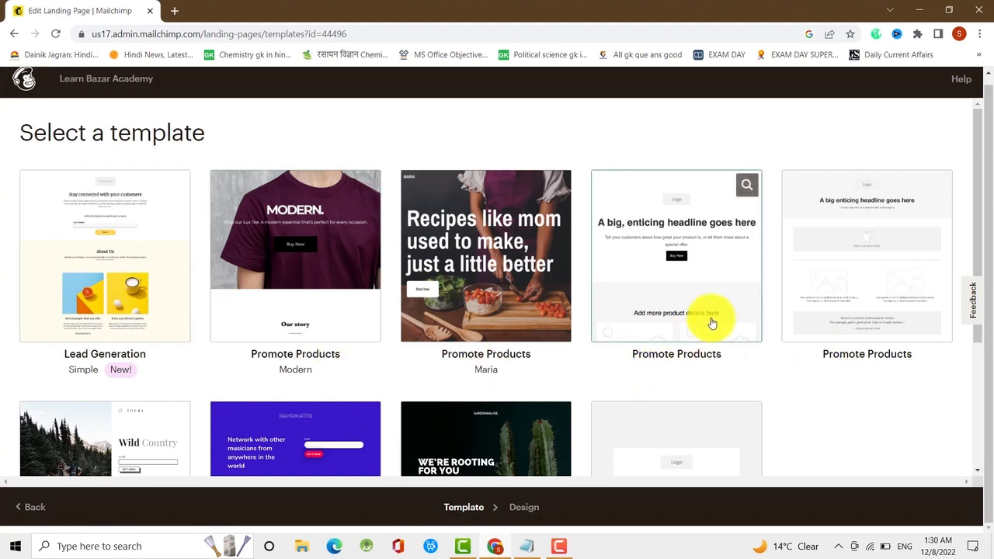
scroll(614, 389, down, 3)
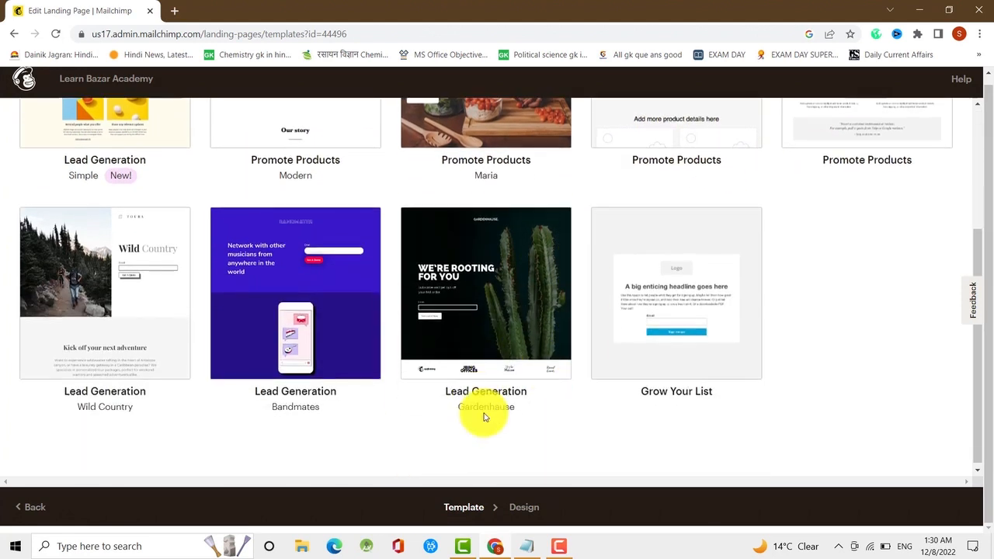
Start the landing page from the Simple Lead Generation template and look through its content sections down to the social links
scroll(257, 412, up, 3)
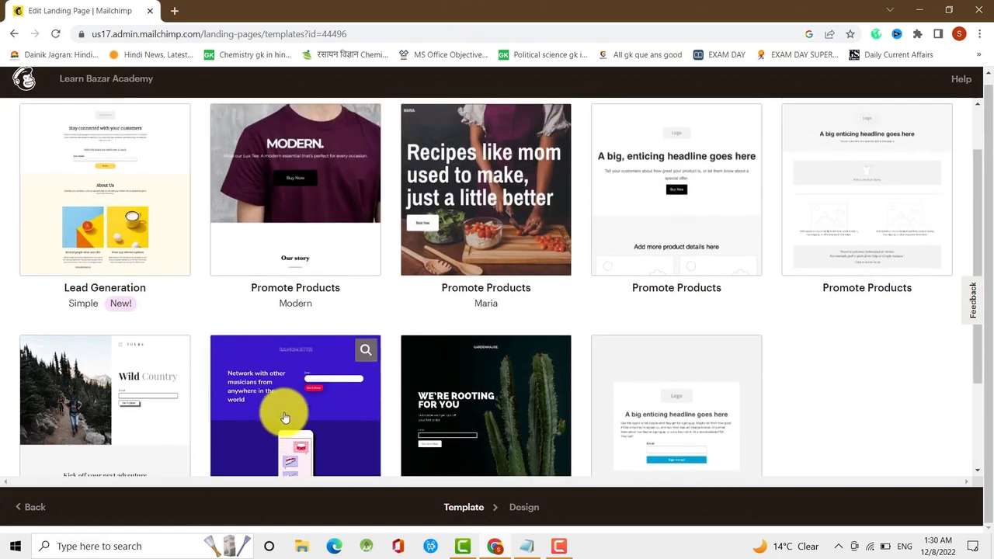
scroll(389, 396, down, 3)
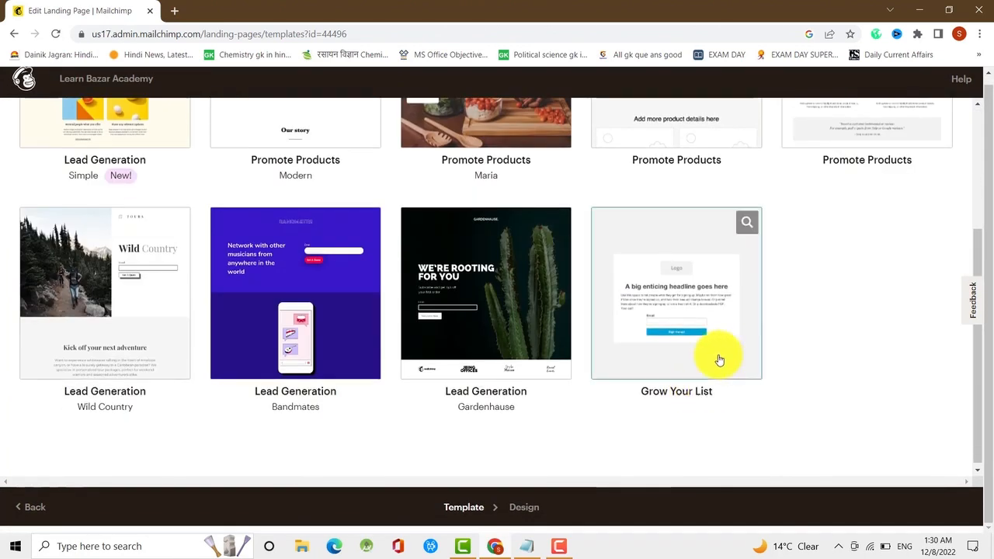
scroll(233, 256, up, 3)
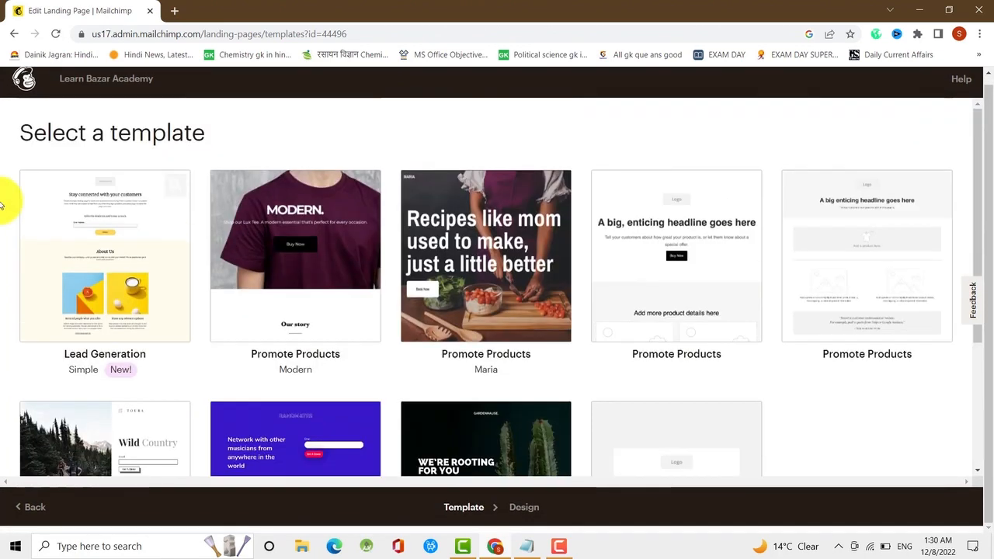
click(103, 279)
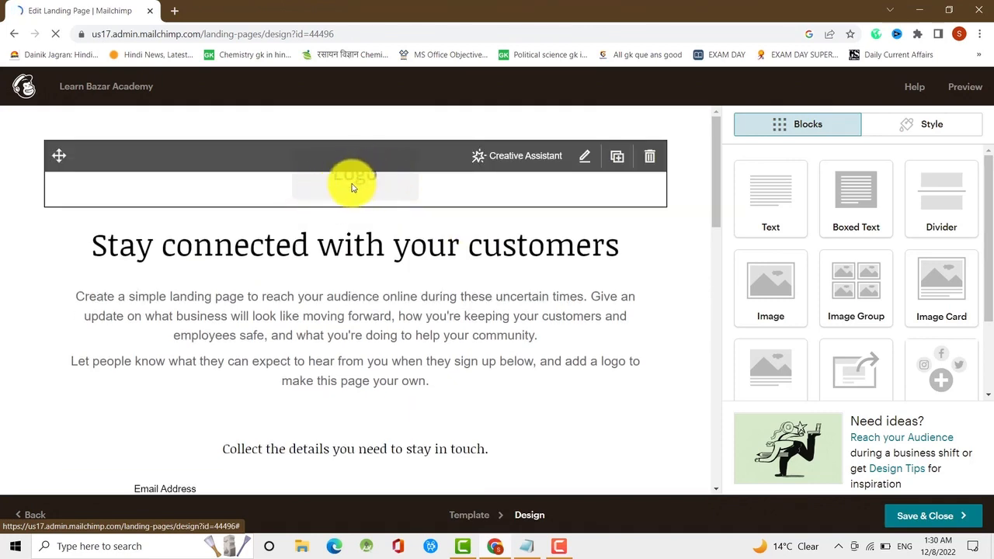
scroll(640, 334, down, 4)
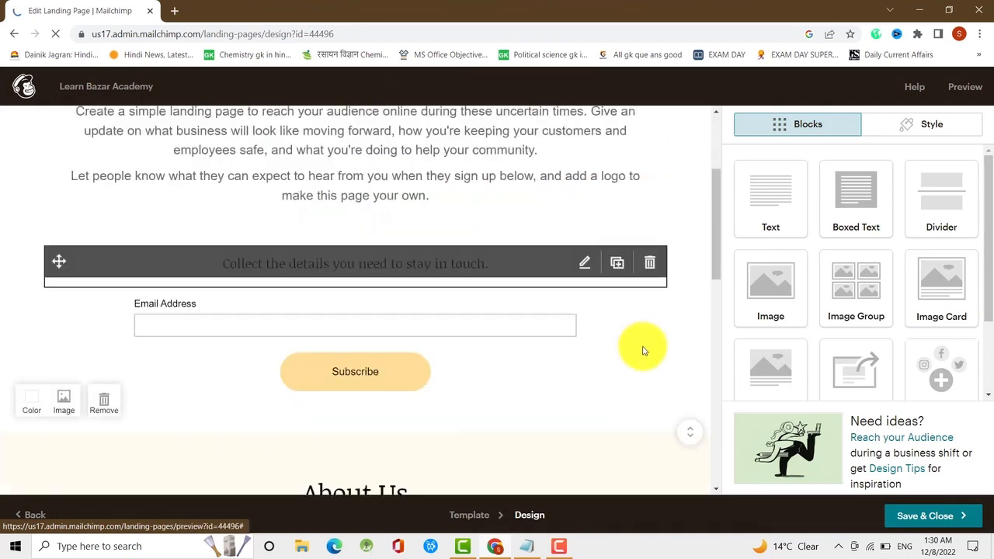
scroll(477, 300, down, 5)
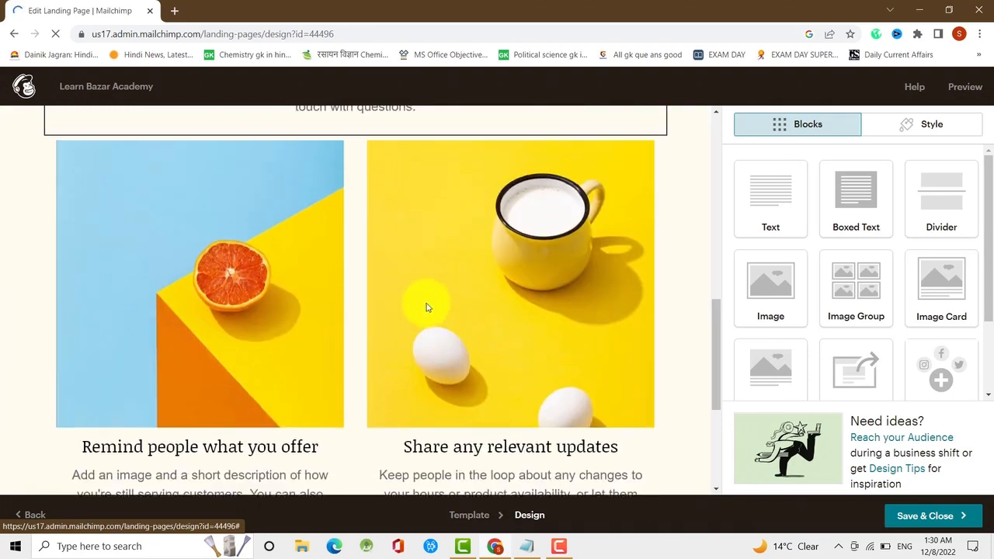
scroll(354, 290, down, 2)
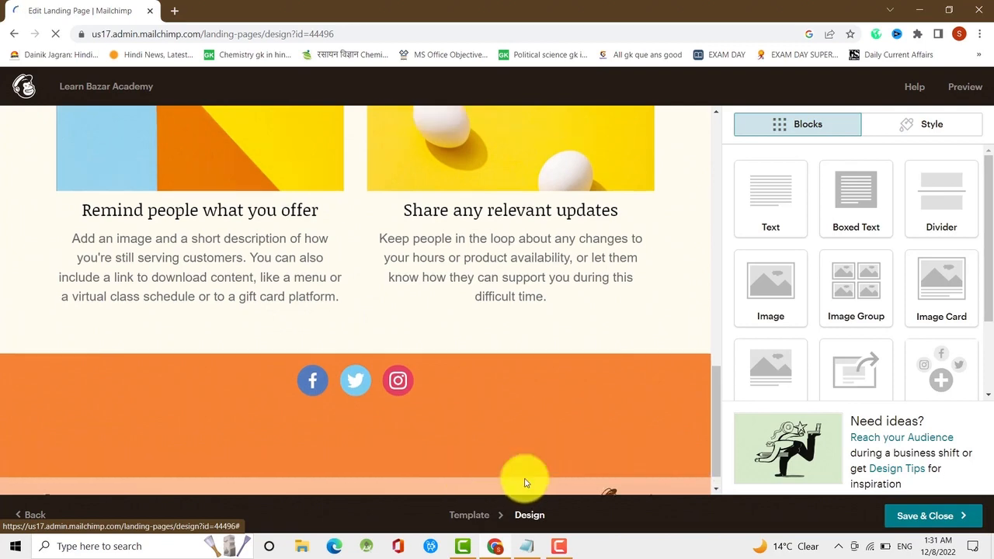
scroll(524, 480, up, 5)
scroll(525, 483, up, 7)
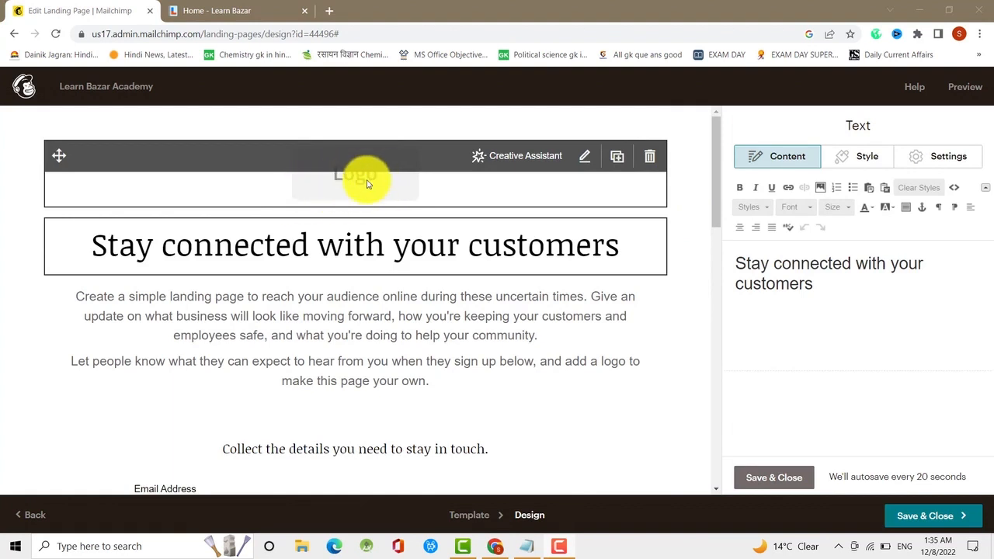
Select the logo block and look at the content studio's sources for a replacement image
click(368, 184)
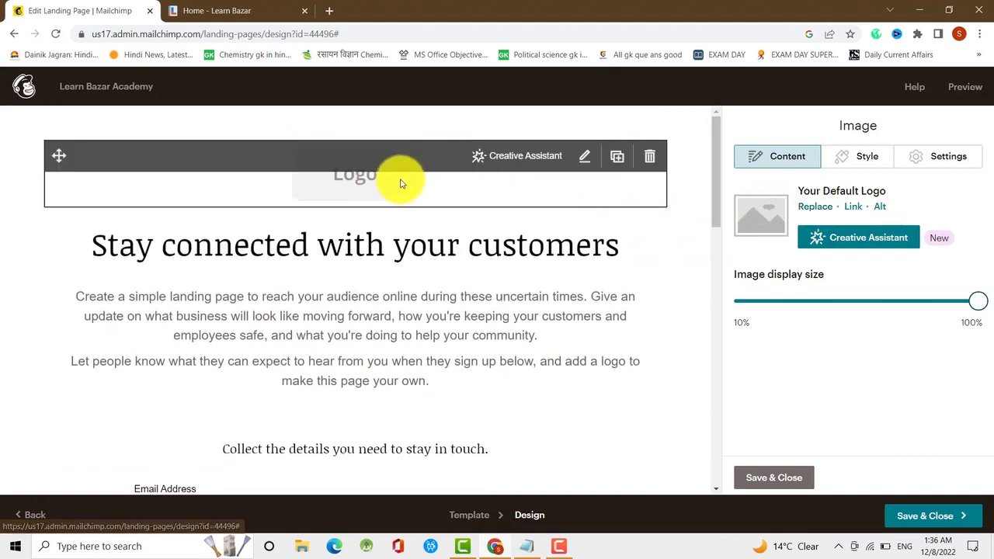
click(813, 208)
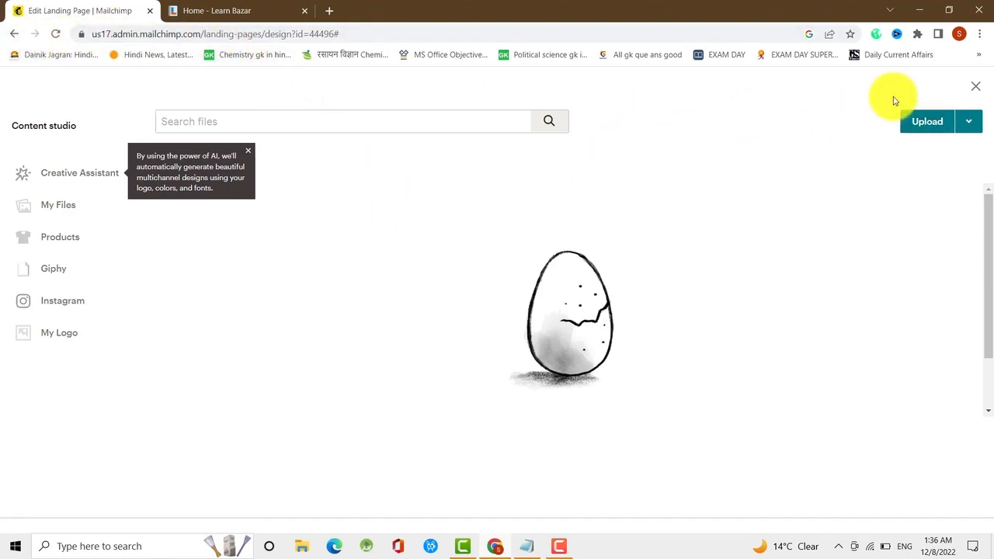
click(976, 87)
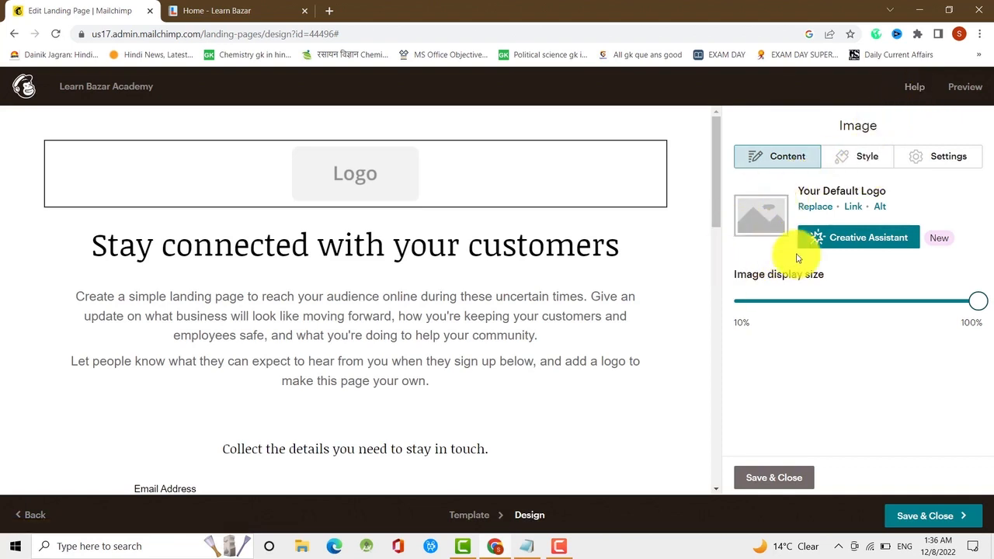
Examine the link target types available for the logo, leaving the logo without a link
mouse_move(372, 193)
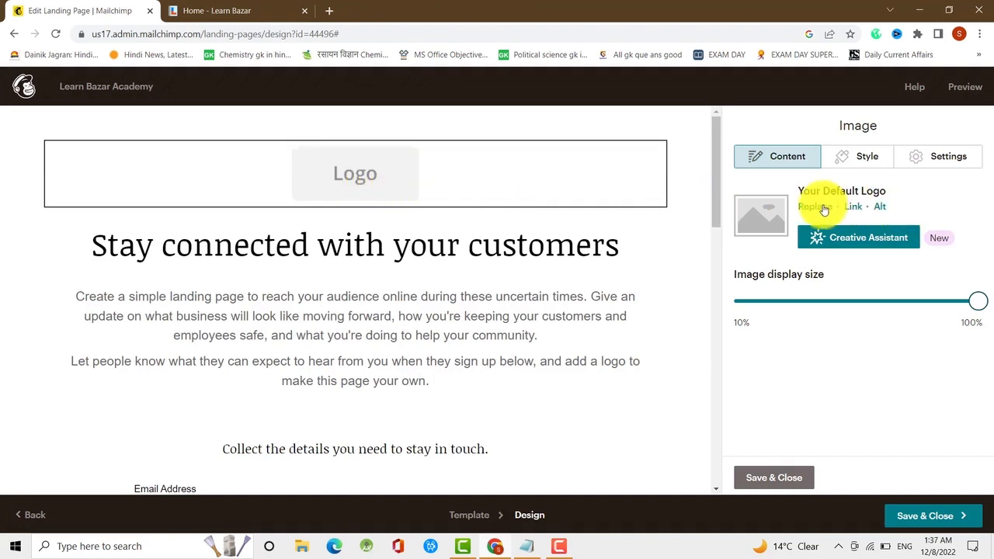
click(854, 208)
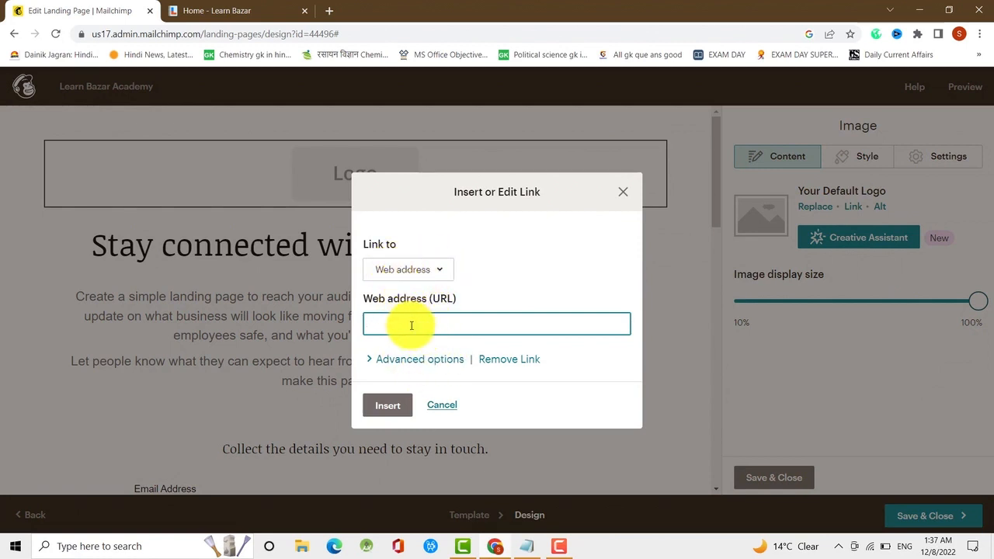
click(440, 272)
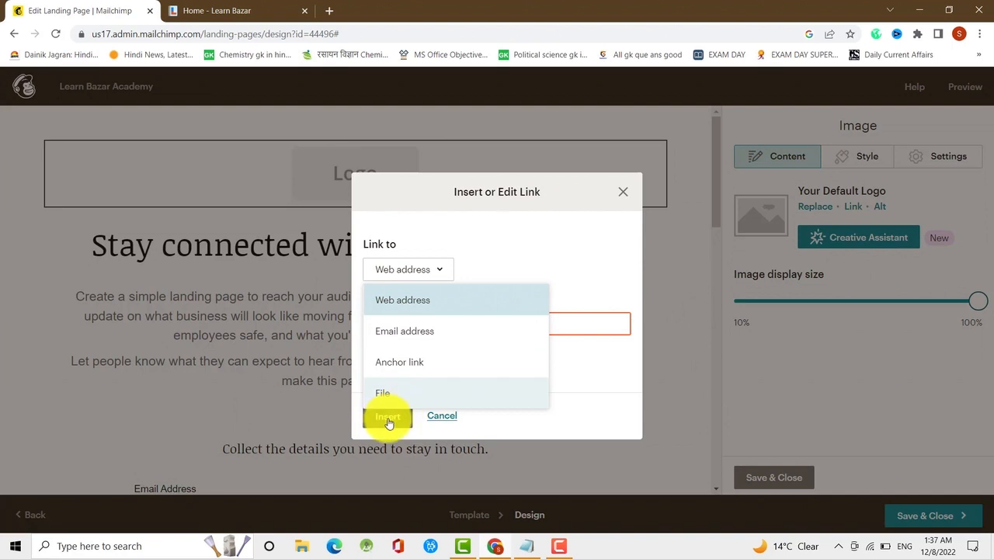
click(570, 321)
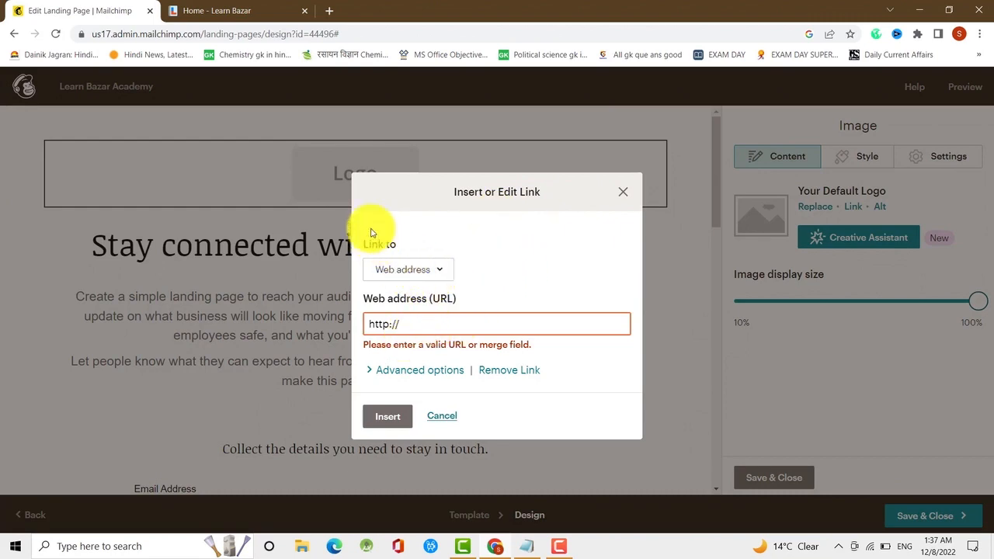
click(623, 192)
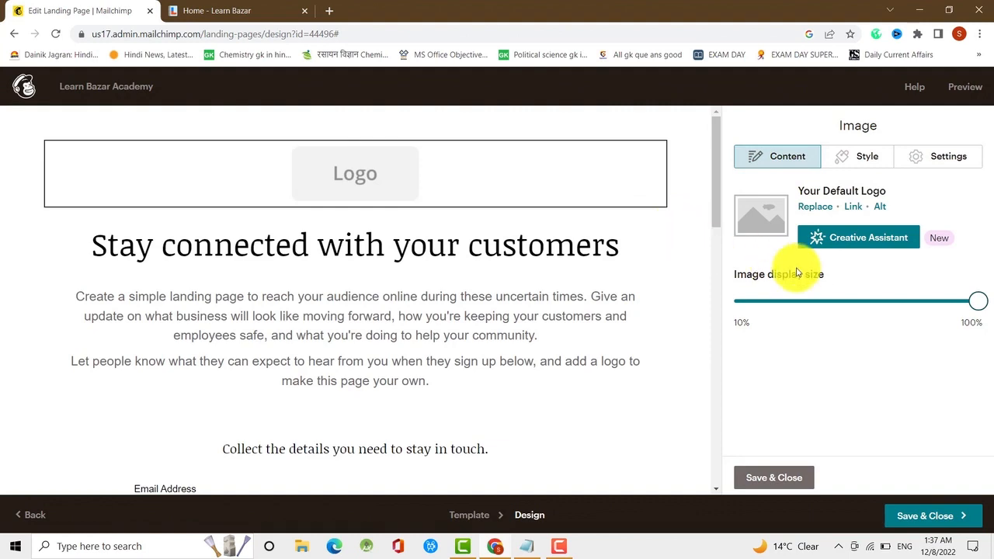
Check the logo's display size control and view the Creative Assistant's options for custom brand designs
drag(981, 309, 989, 288)
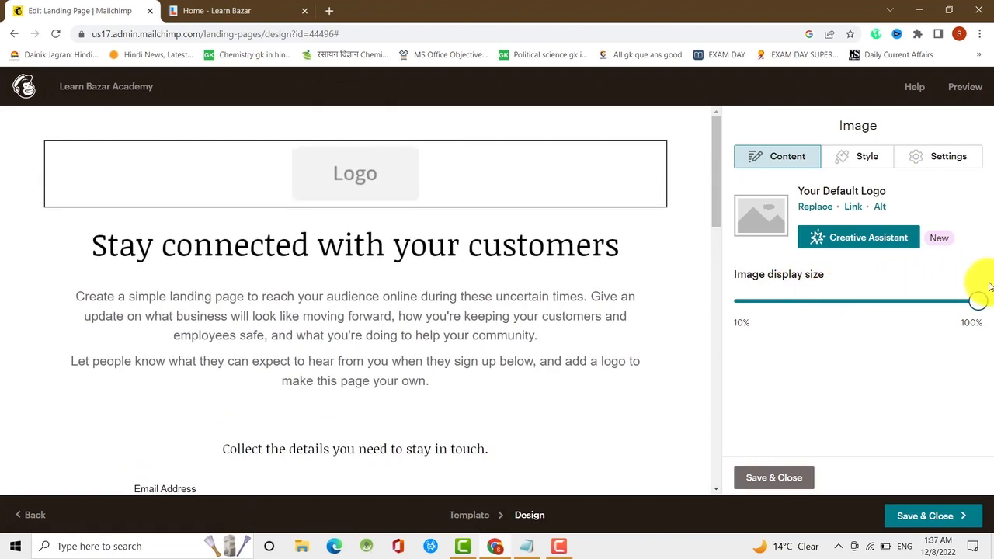
click(859, 239)
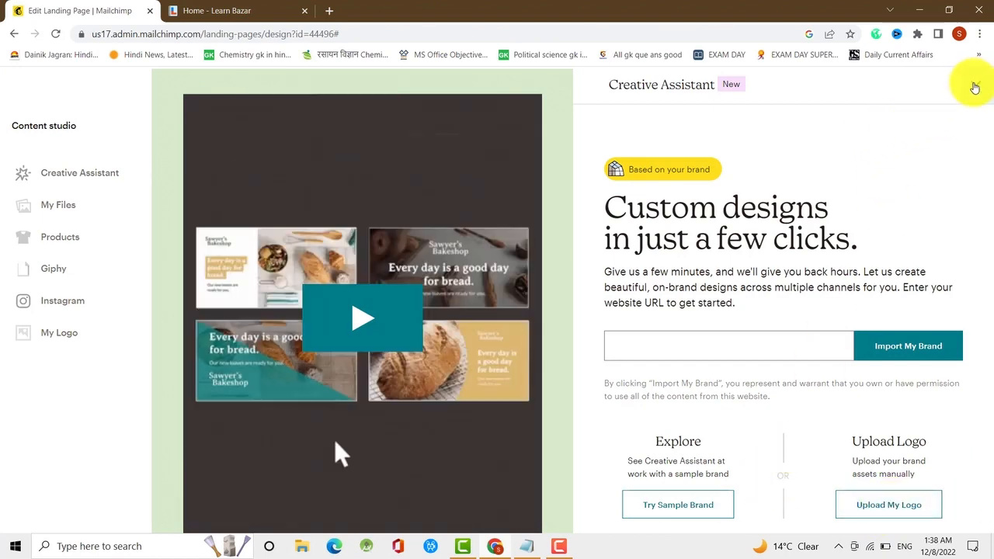
click(975, 86)
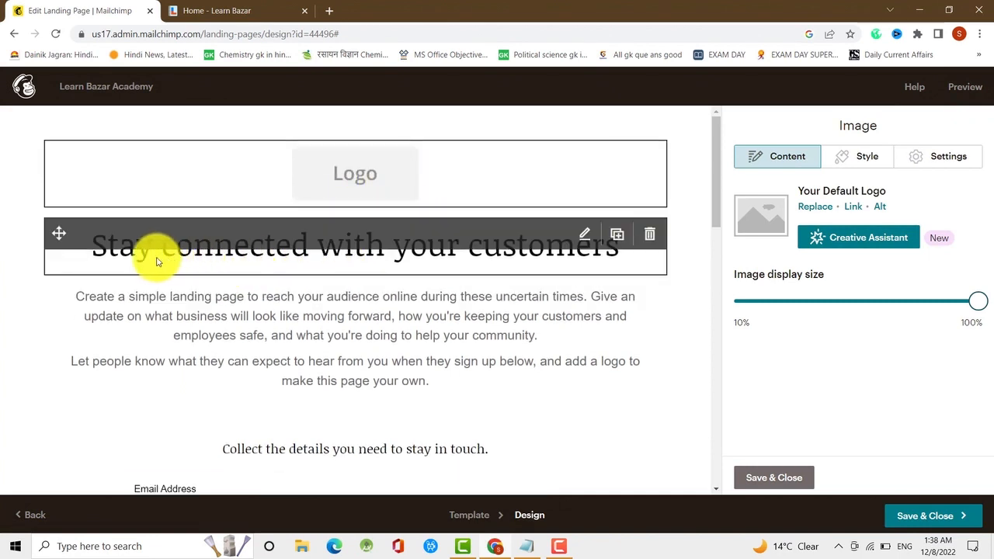
Replace the main heading "Stay connected with your customers" with "Welcome To Learn Bazar"
click(385, 247)
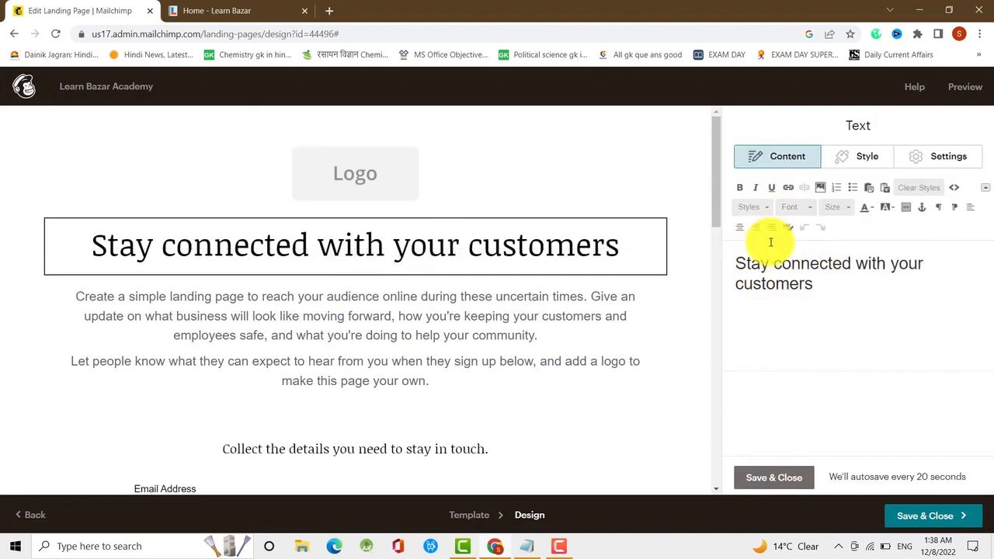
drag(737, 264, 828, 289)
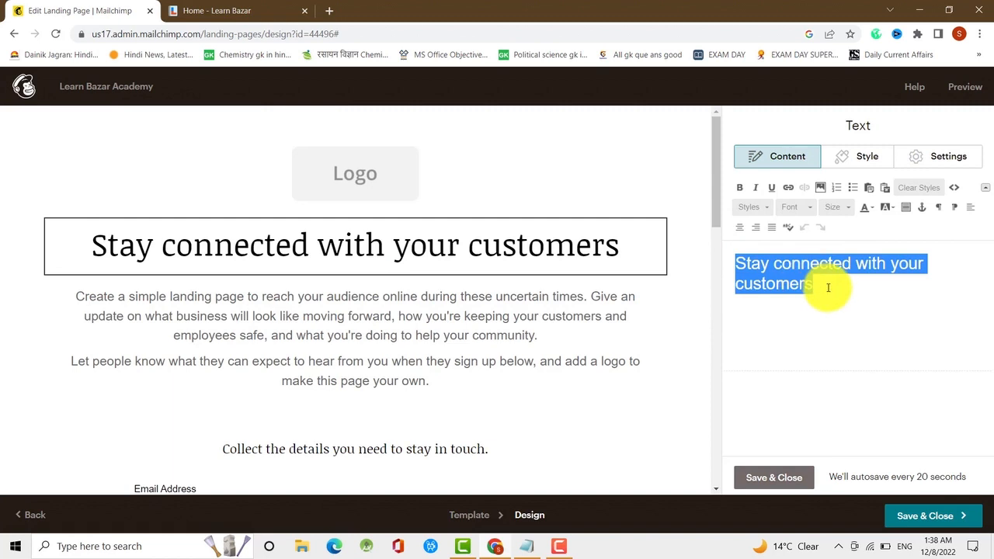
key(BackSpace)
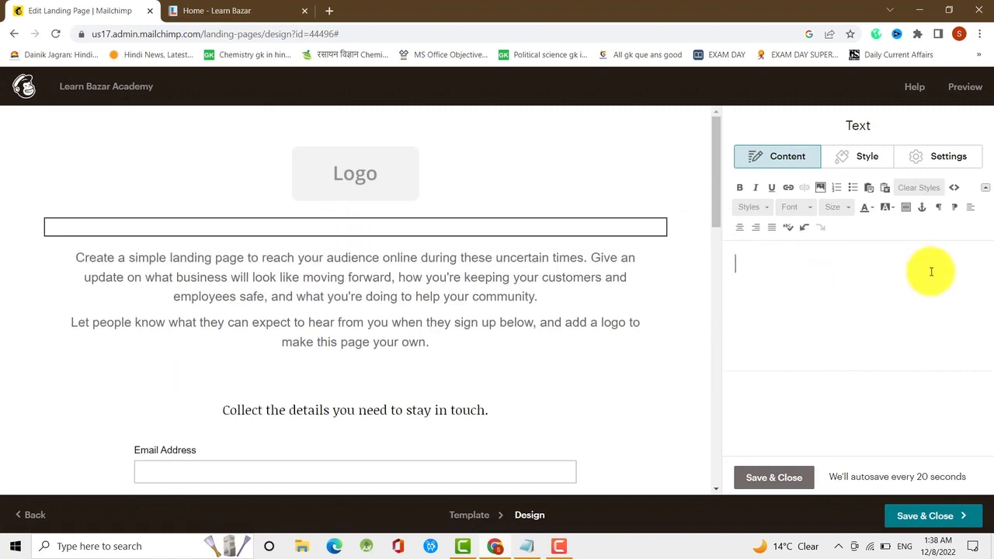
text(We)
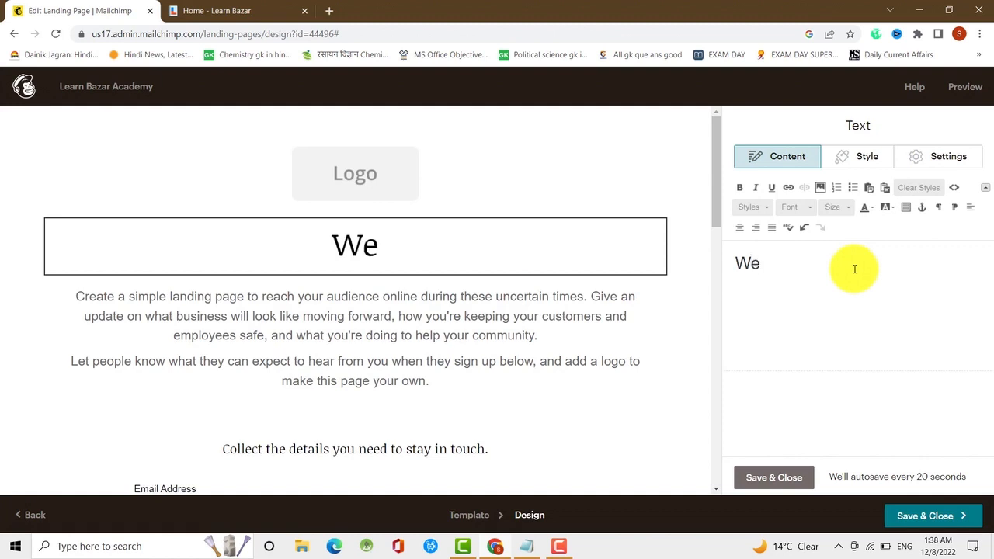
text(lcome)
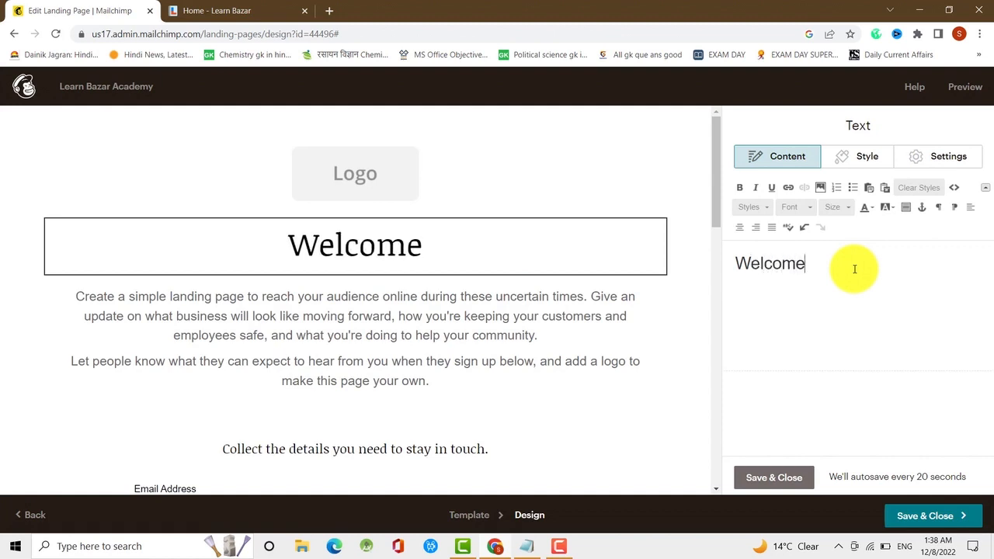
text( To )
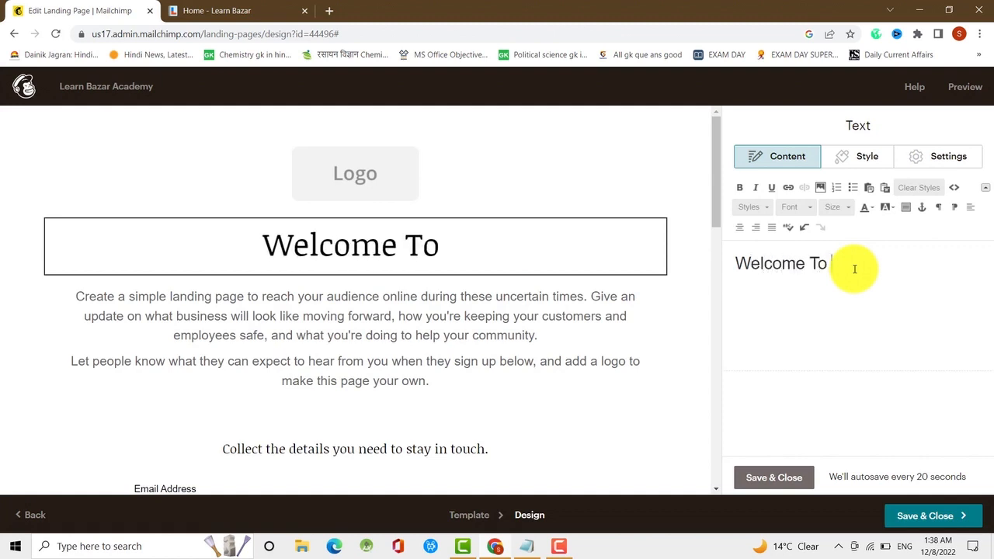
text(Learen)
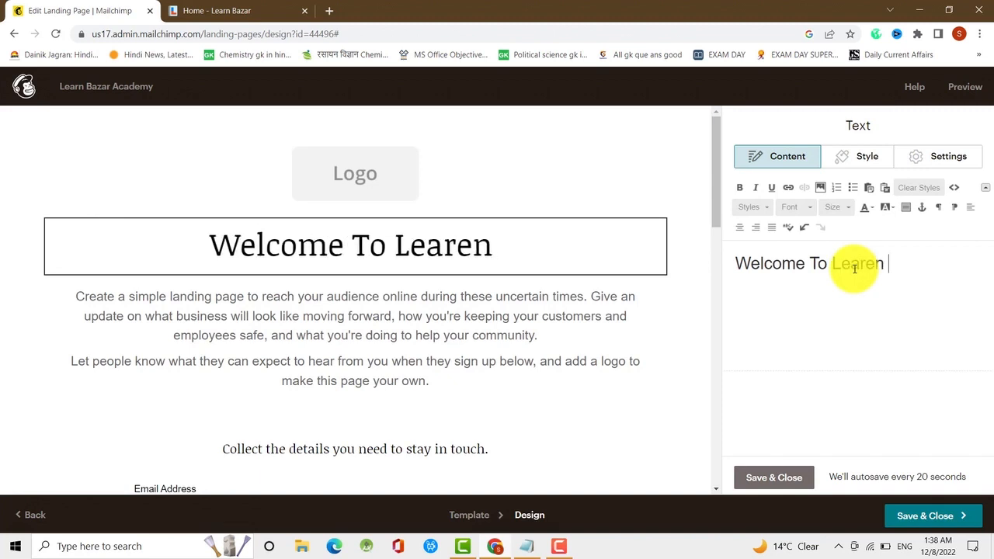
key(BackSpace)
key(BackSpace)
key(BackSpace)
key(BackSpace)
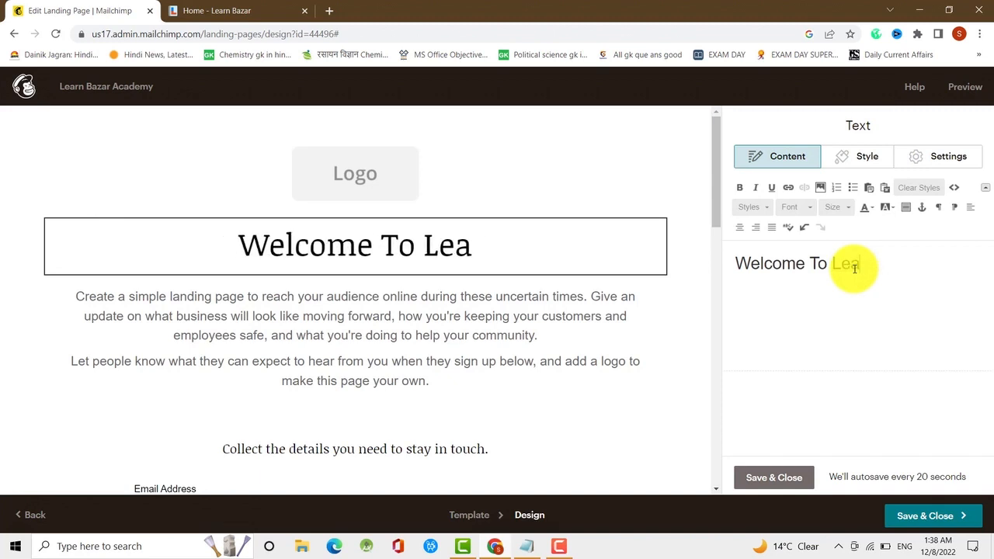
text(rn Bazar)
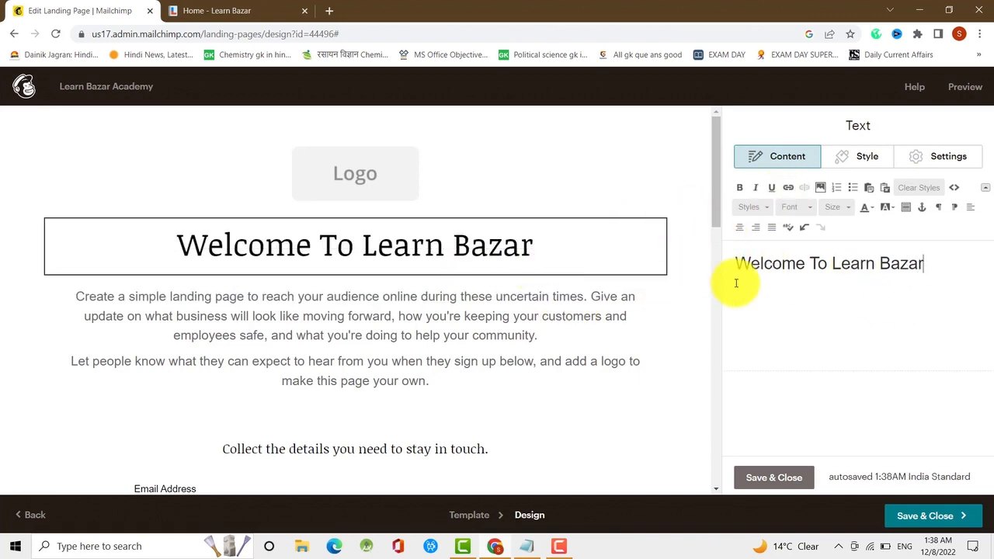
Make the whole "Welcome To Learn Bazar" heading bold, trying italic and removing it again
drag(738, 264, 928, 268)
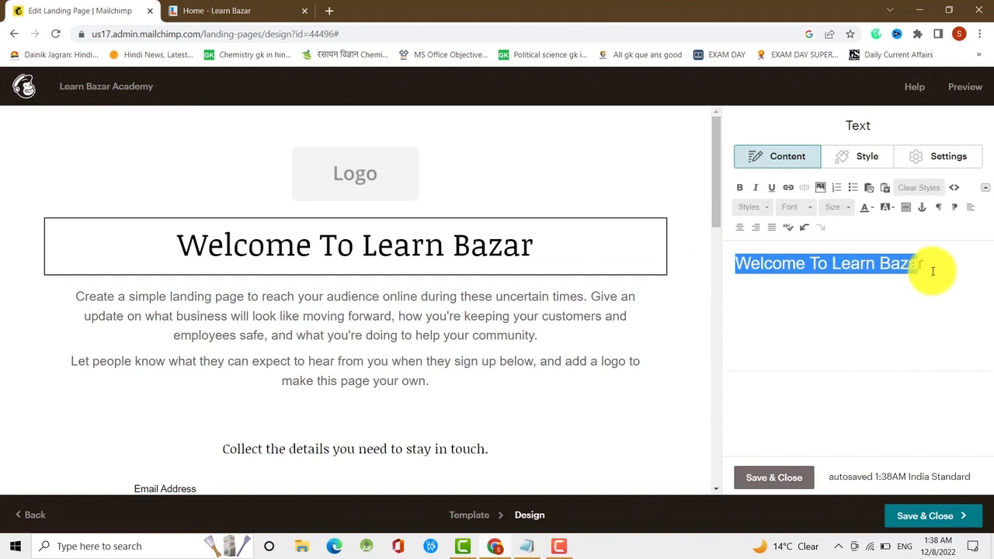
click(738, 189)
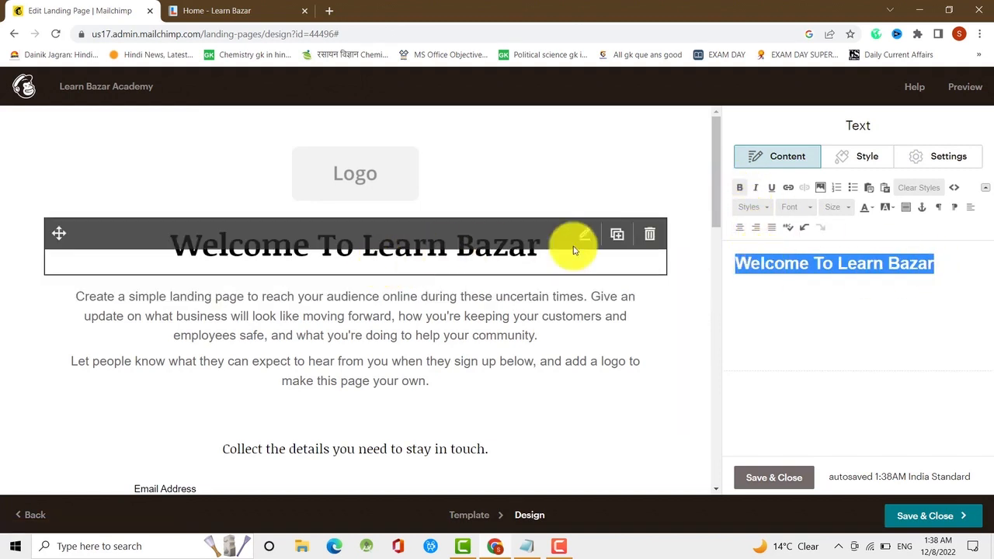
click(758, 189)
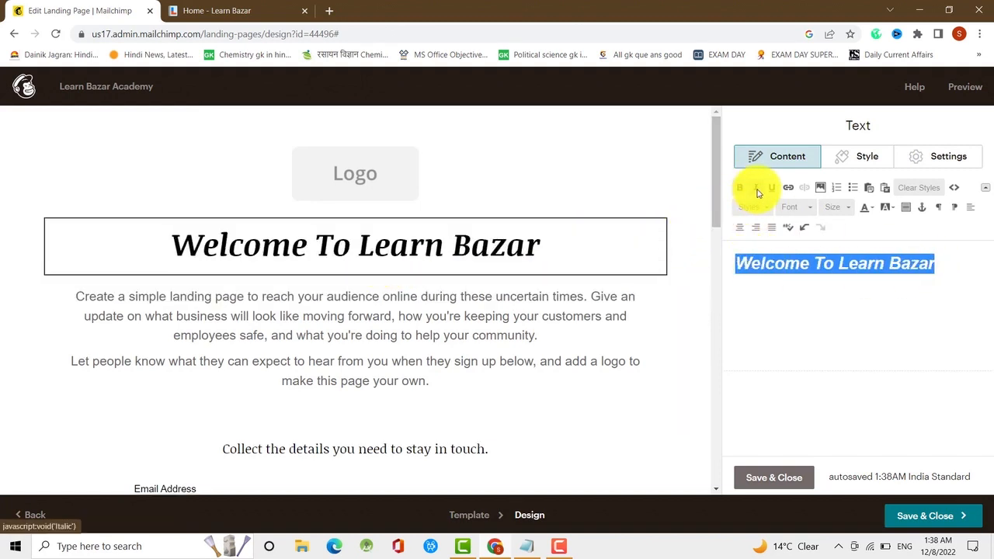
click(759, 193)
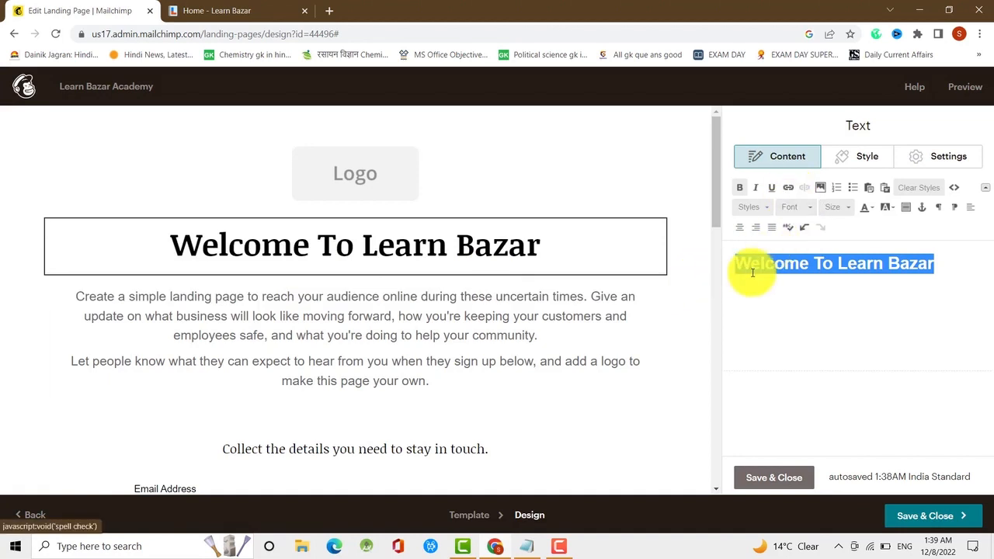
Look at the link target types available for the heading text and cancel without inserting a link
click(789, 189)
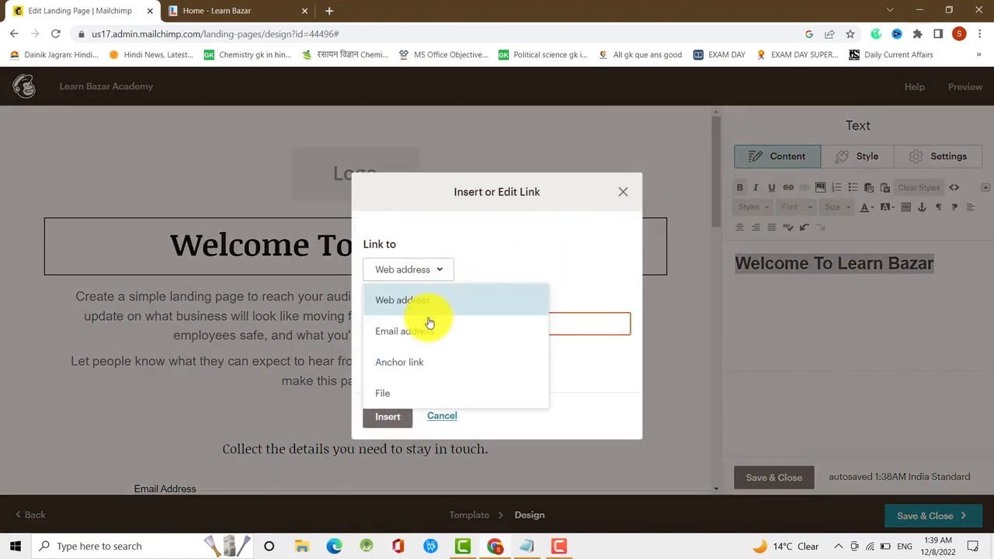
click(444, 418)
click(444, 416)
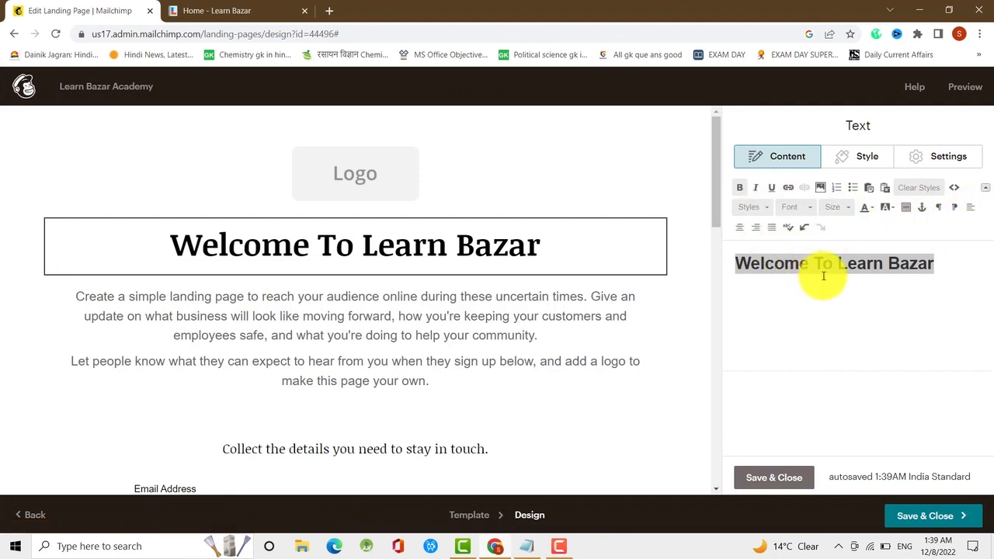
Check the heading block's text style options and try a 2-column layout before setting it back to 1 column
click(866, 160)
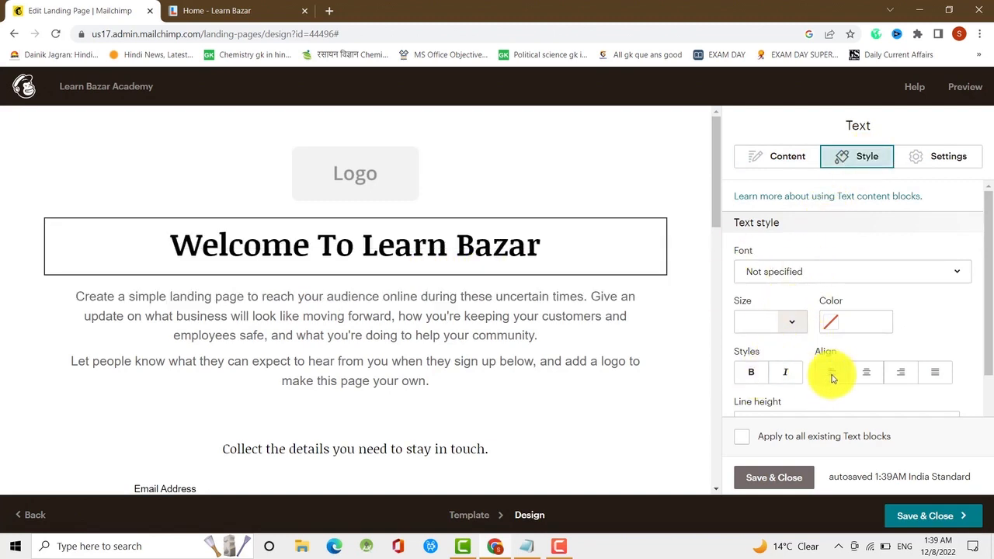
scroll(846, 349, down, 1)
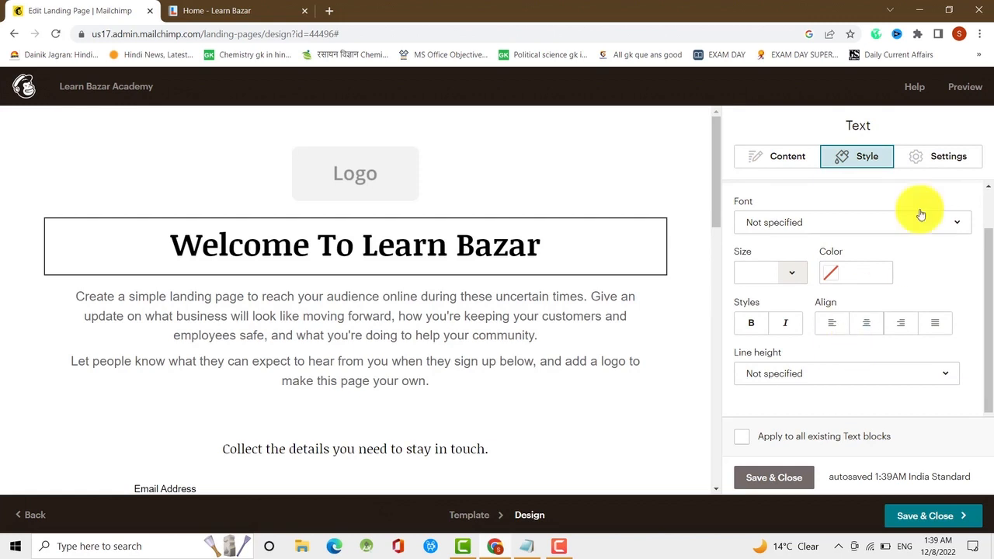
click(949, 159)
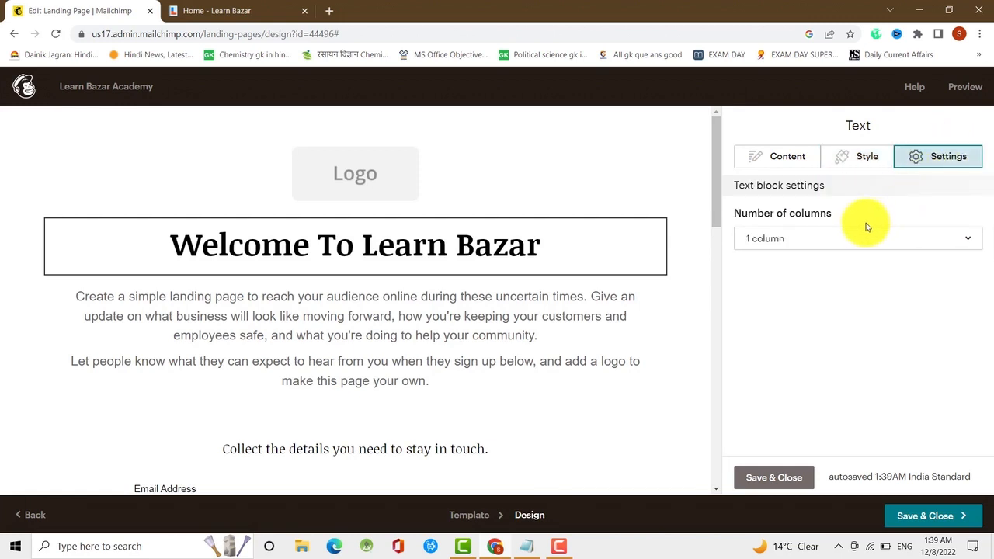
click(896, 239)
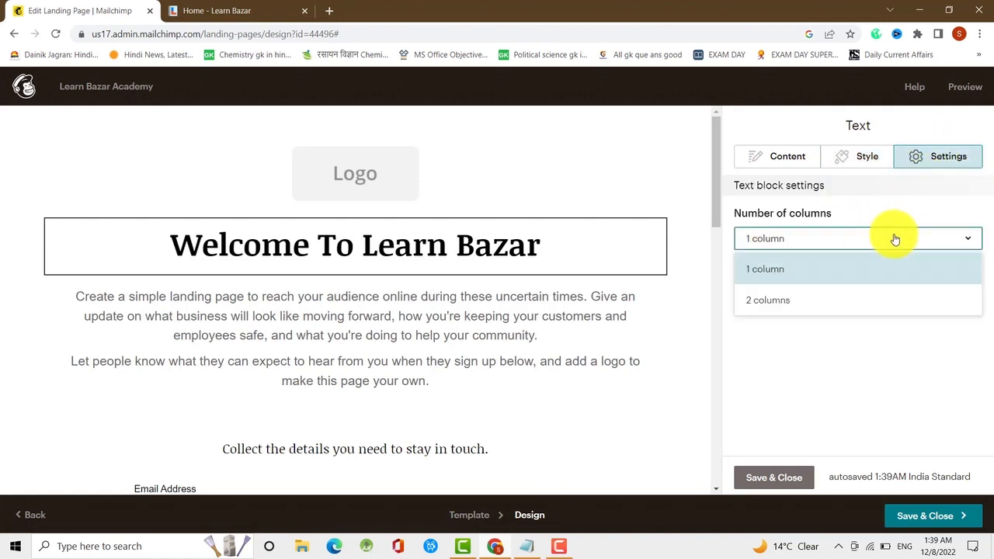
click(792, 303)
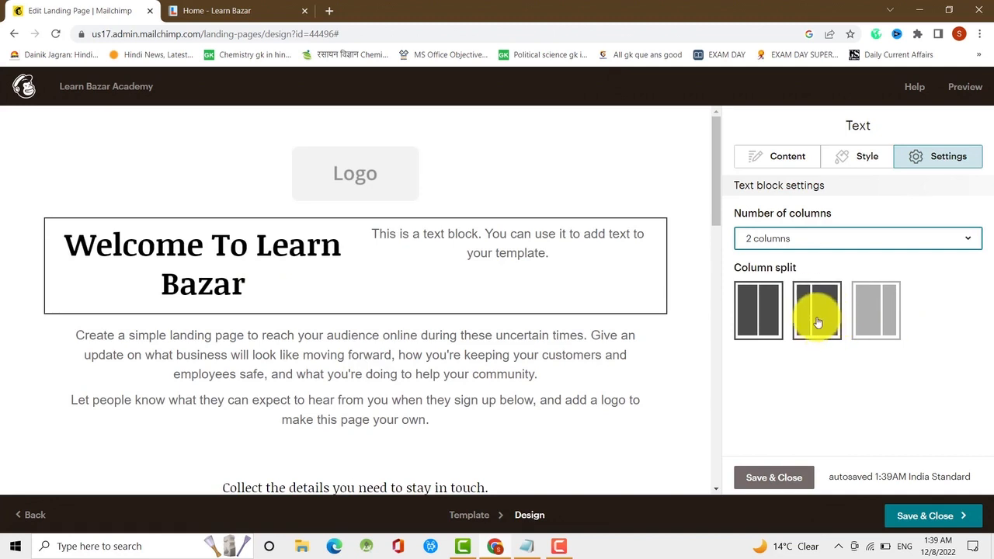
click(933, 241)
click(783, 271)
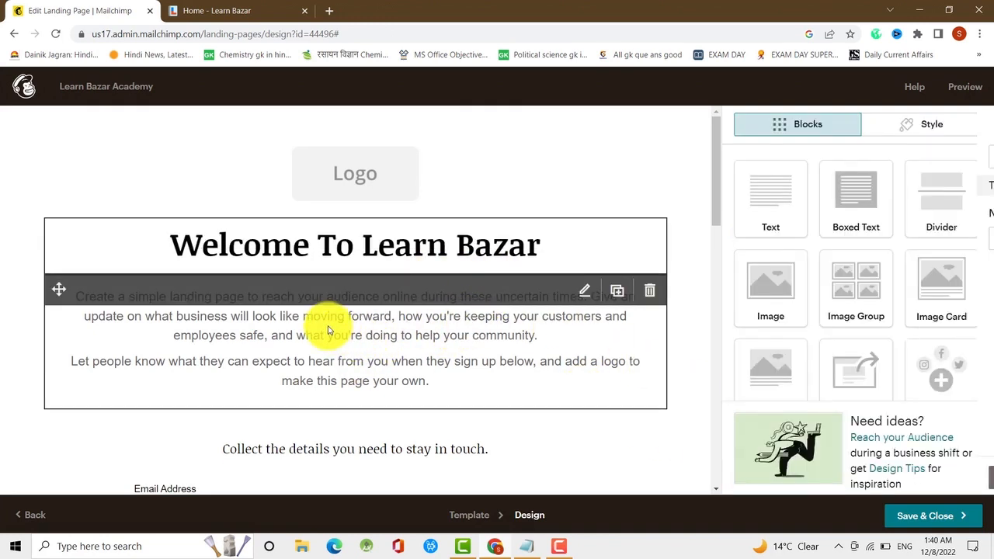
Replace the introductory paragraphs under the heading with the trainer's quoted bio covering digital marketing, WordPress, 7+ years of experience and 5000+ trained students
click(396, 333)
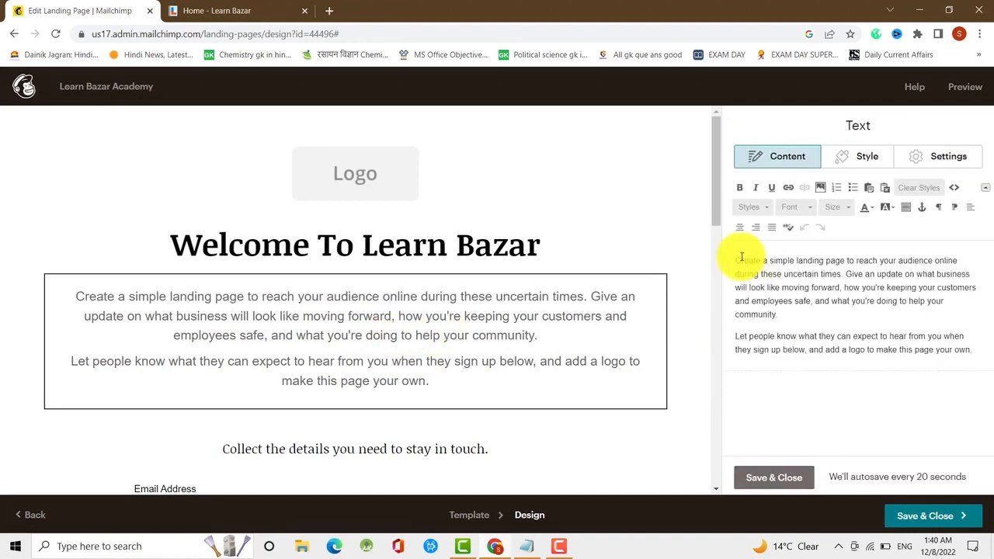
drag(738, 260, 985, 364)
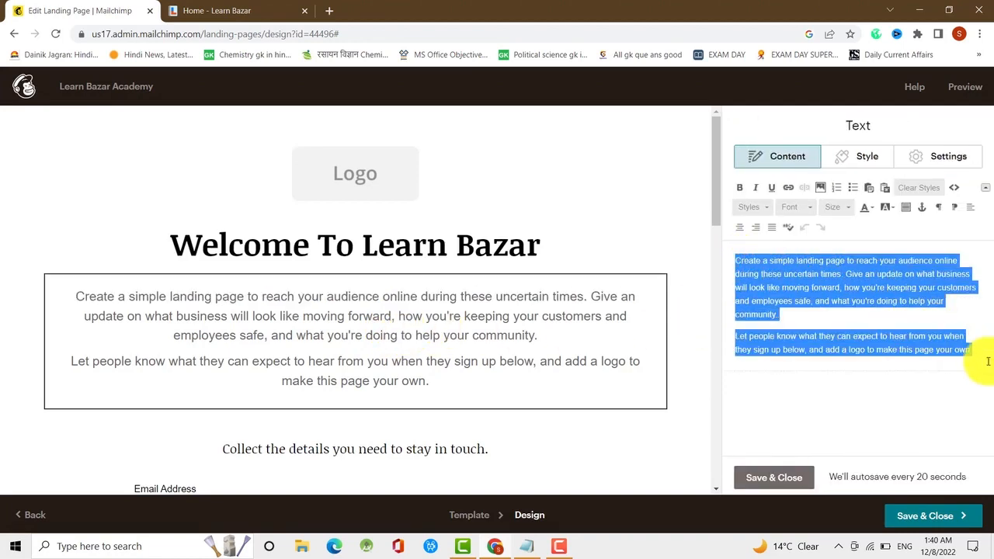
text("Hello, I'm Avijit Halder. Digital Marketer, WordPress Developer, sales funnel, and Google ads Specialist. I have 7+ years of experience working in the SEO, blogging, and digital marketing field. And I know all ins and outs of the Industry. I have trained more than 5000+ students who are now achieving success in this field.")
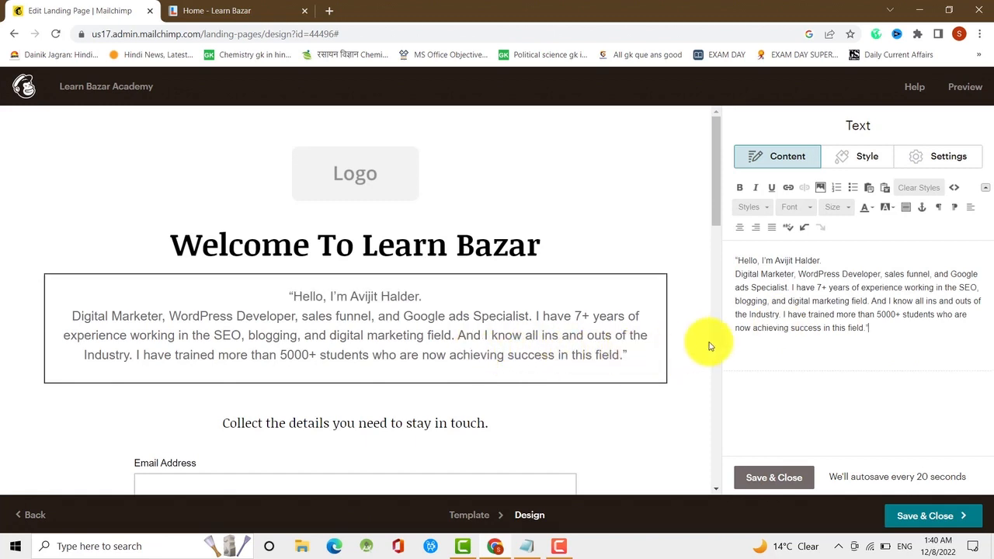
Move the "Collect the details you need to stay in touch." block directly below the bio and open it for editing
scroll(516, 347, down, 2)
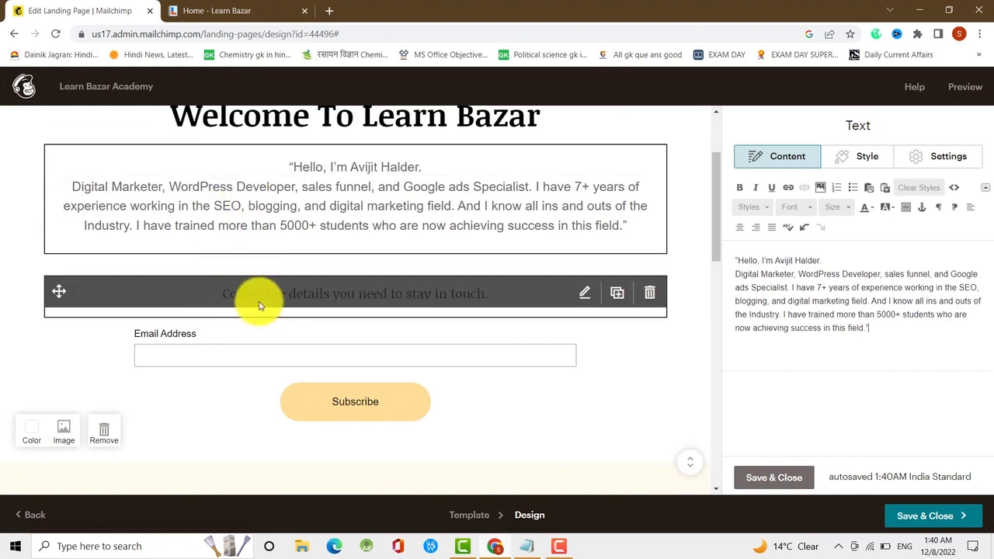
mouse_move(233, 296)
mouse_down()
mouse_move(228, 275)
mouse_move(155, 283)
mouse_move(78, 229)
mouse_move(60, 290)
mouse_move(68, 256)
mouse_up()
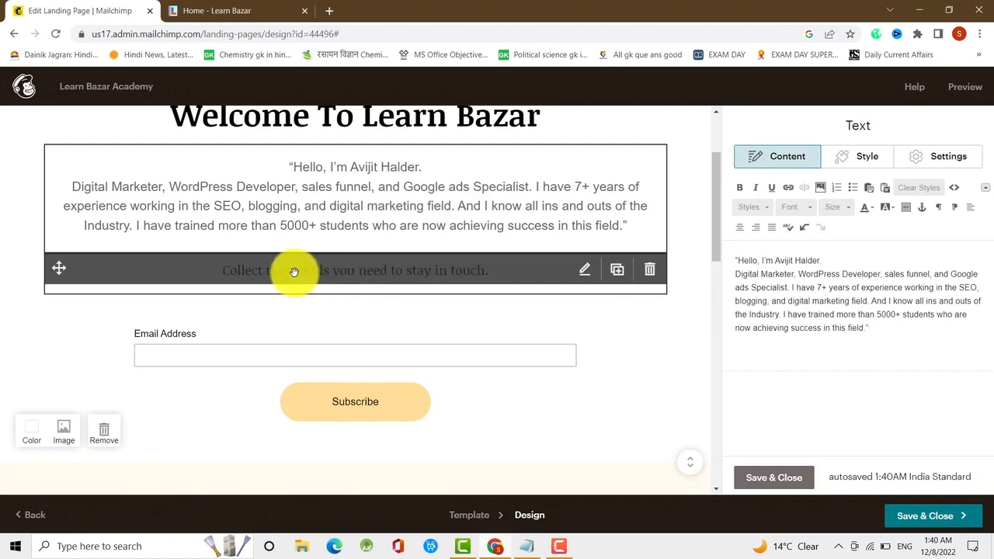
drag(259, 272, 202, 284)
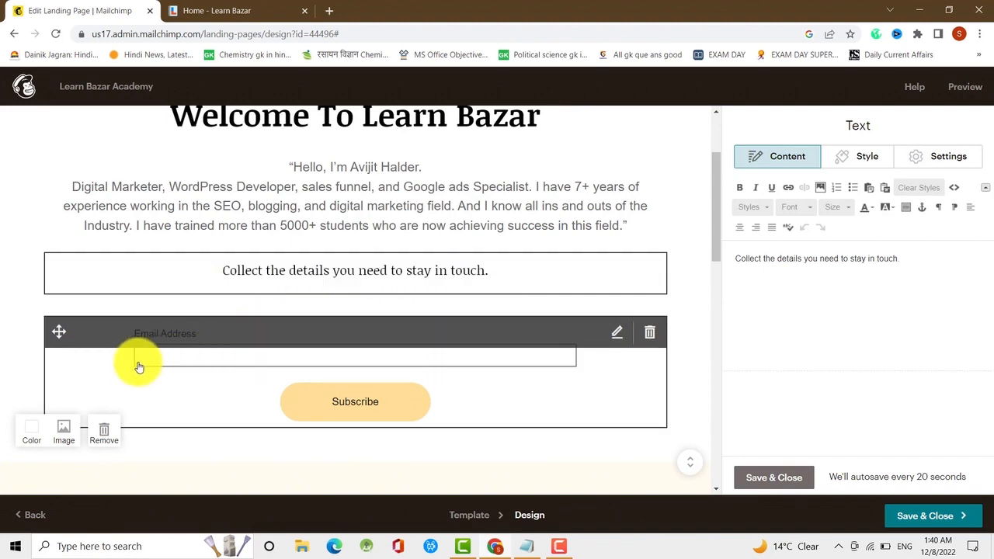
Add First Name and Phone Number to the signup form as required fields
scroll(402, 319, down, 2)
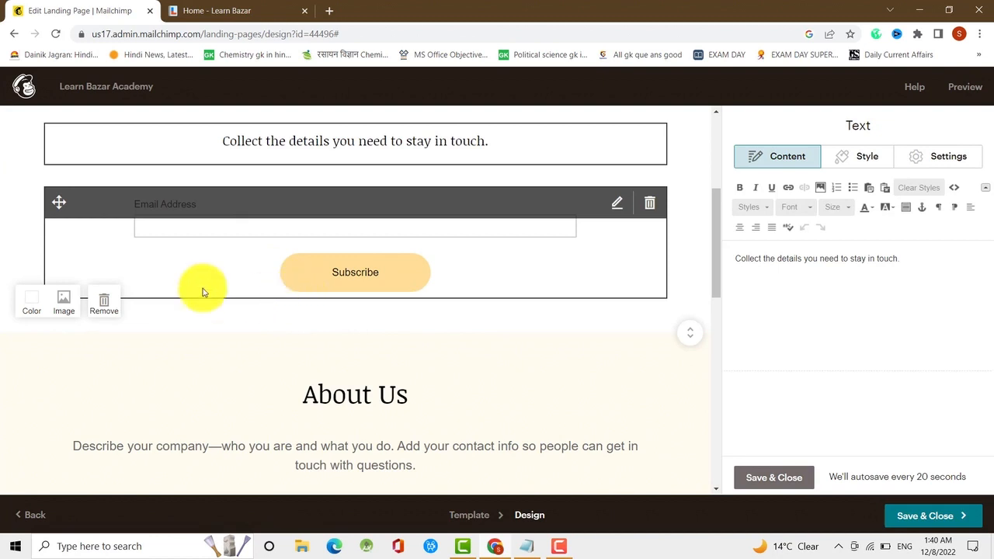
click(267, 234)
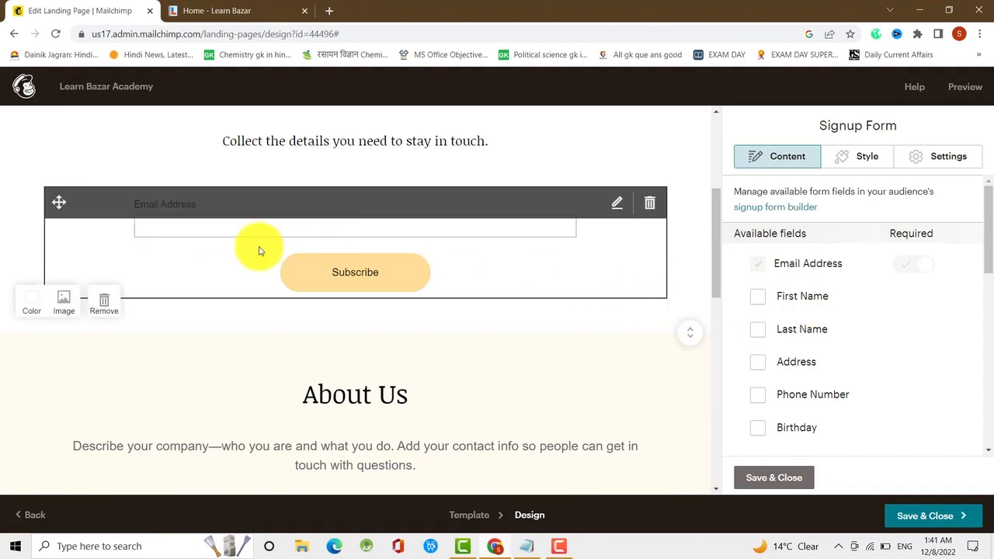
click(759, 299)
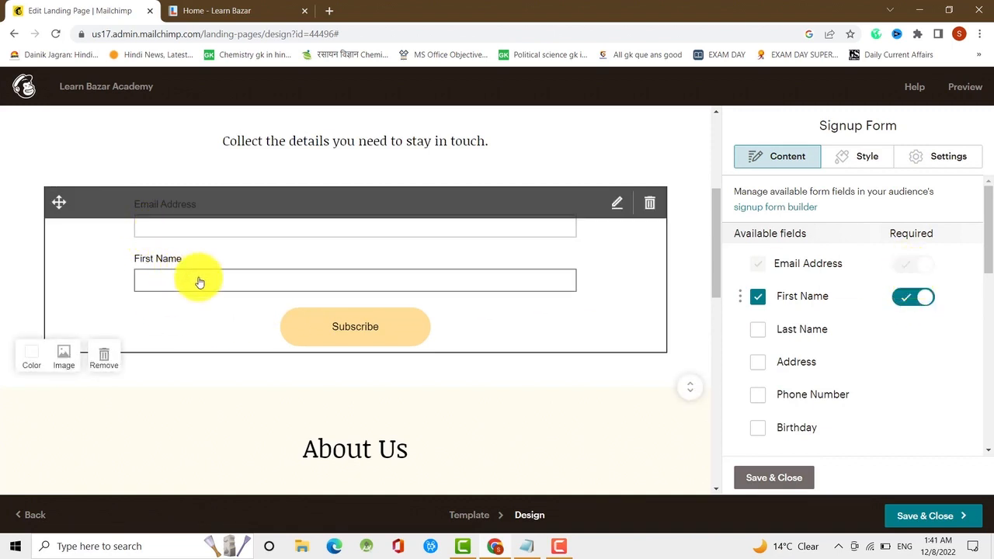
scroll(815, 351, down, 1)
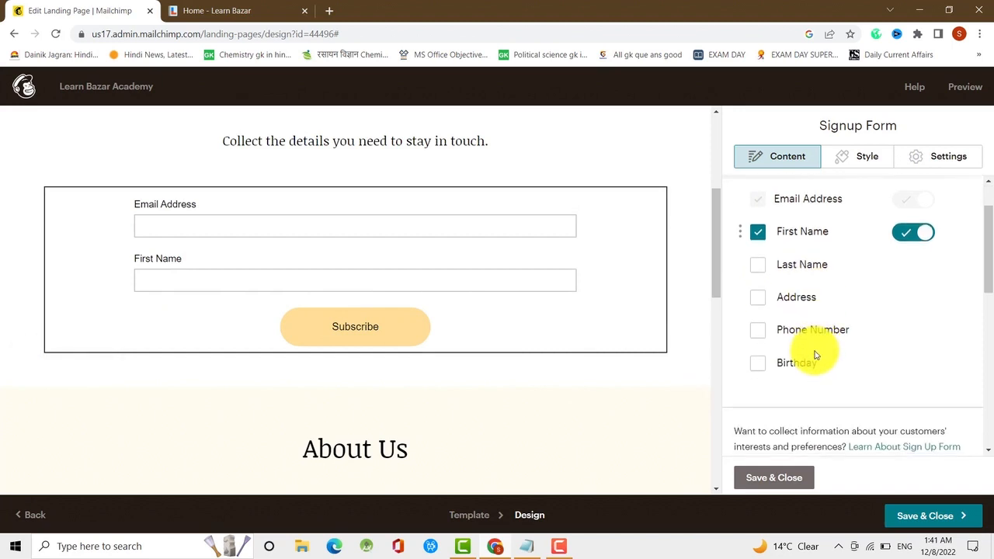
click(758, 333)
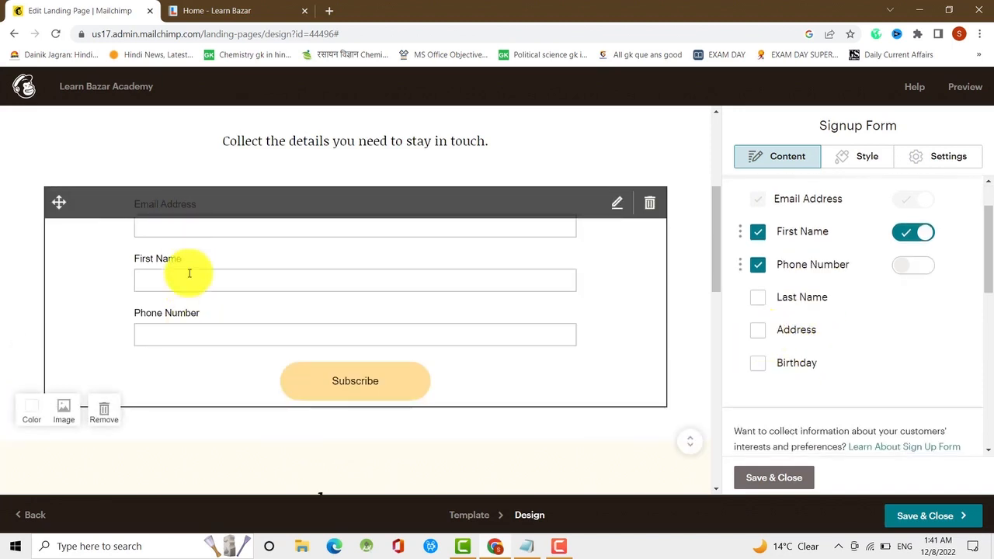
scroll(769, 326, up, 1)
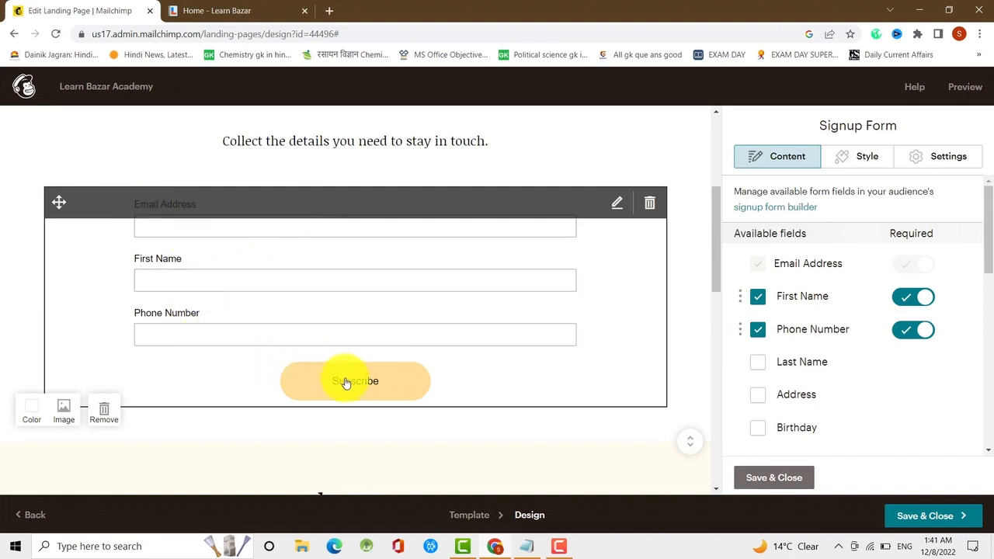
click(908, 341)
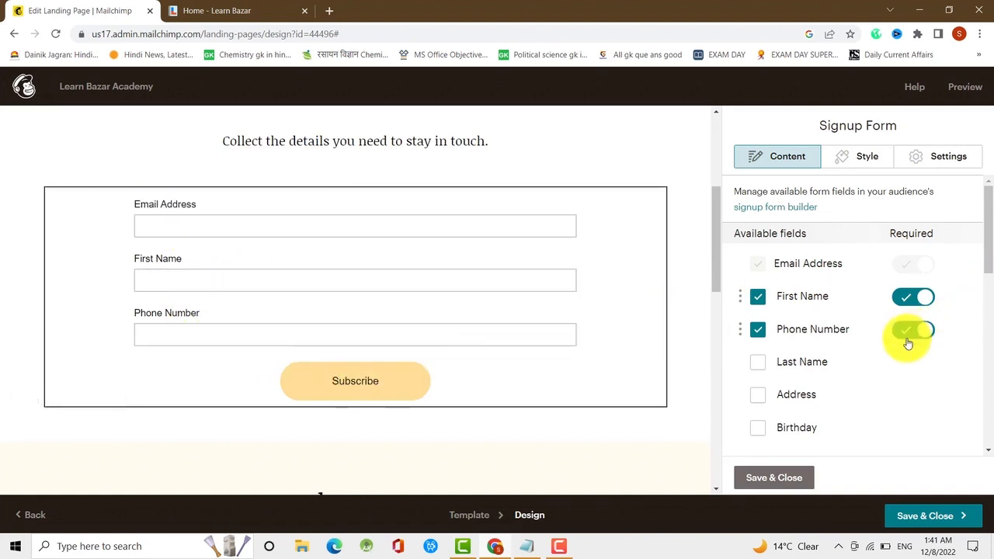
Try random placeholder text on the signup form's button and restore its text to "Subscribe"
scroll(808, 334, down, 5)
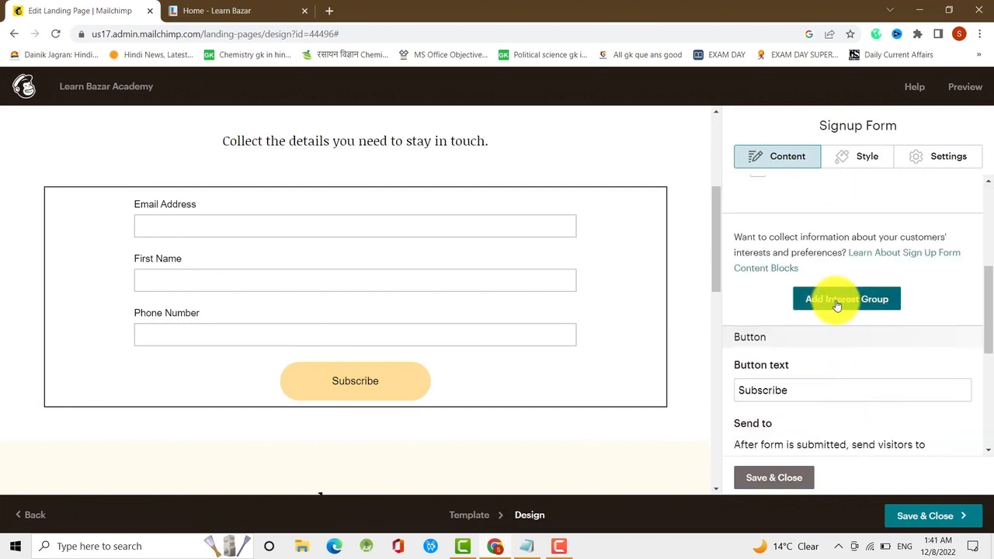
scroll(829, 319, down, 1)
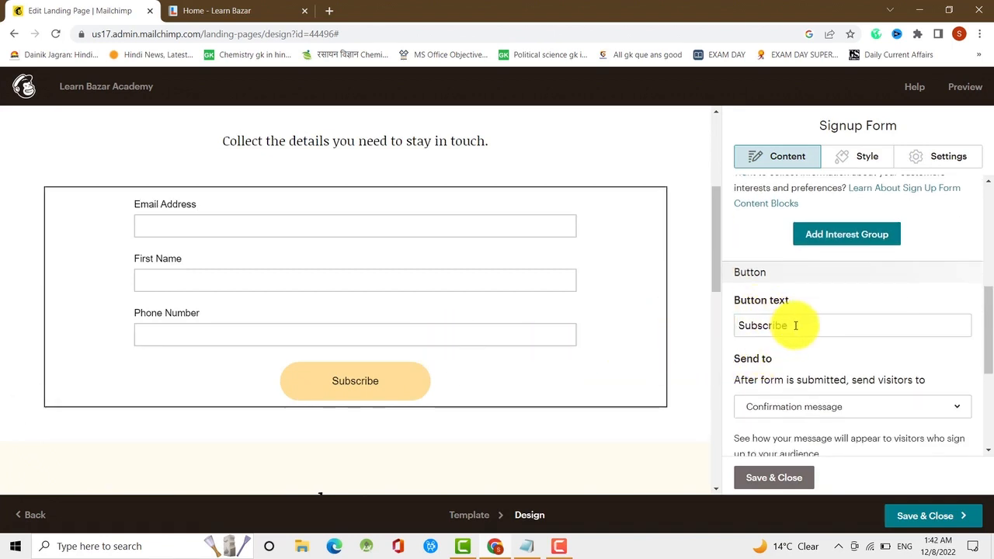
drag(795, 325, 742, 329)
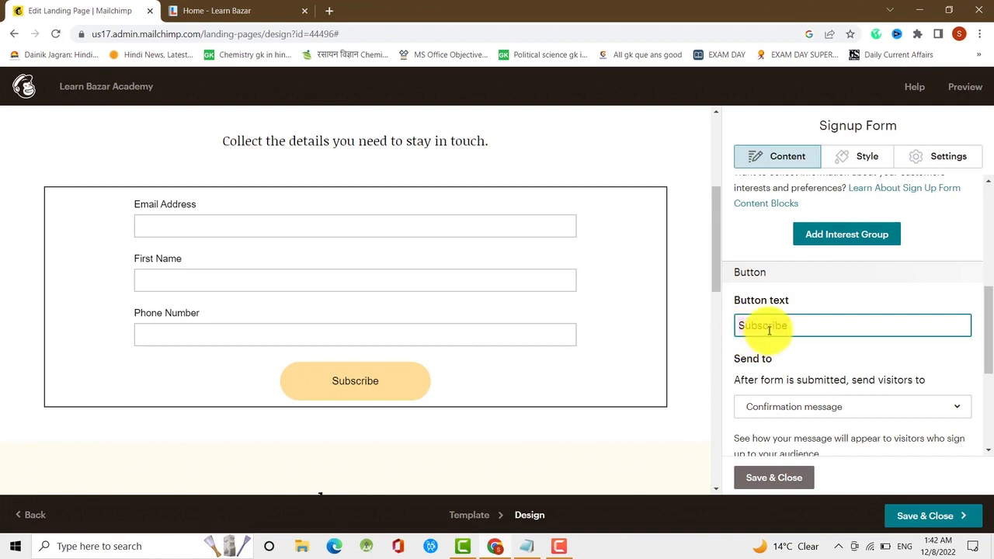
key(BackSpace)
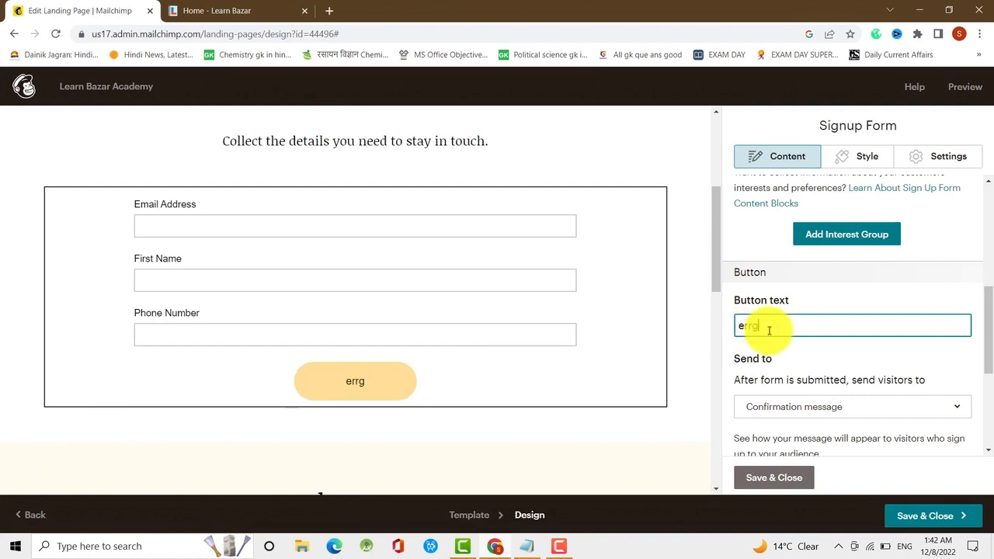
text(errgerttgegesfryyuhyh)
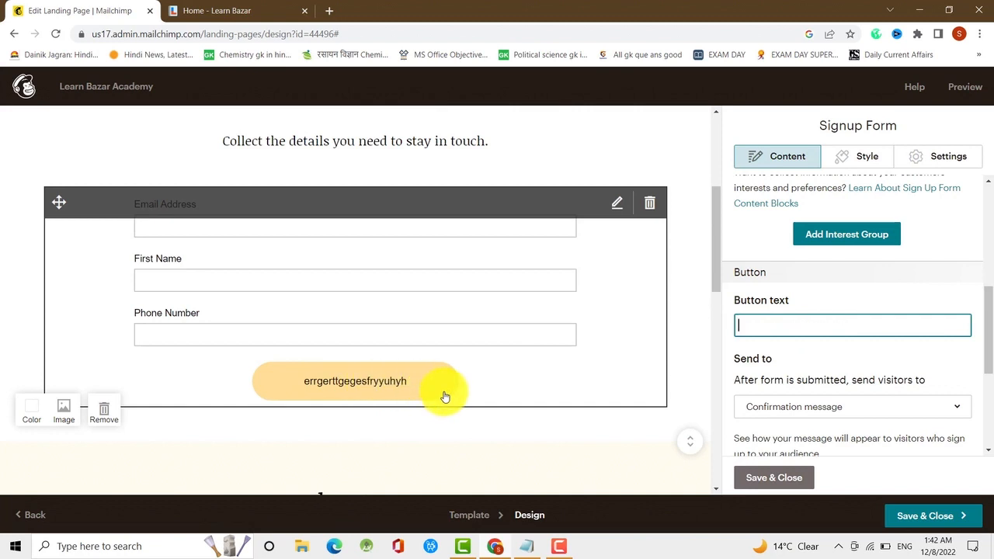
text(Subscribe)
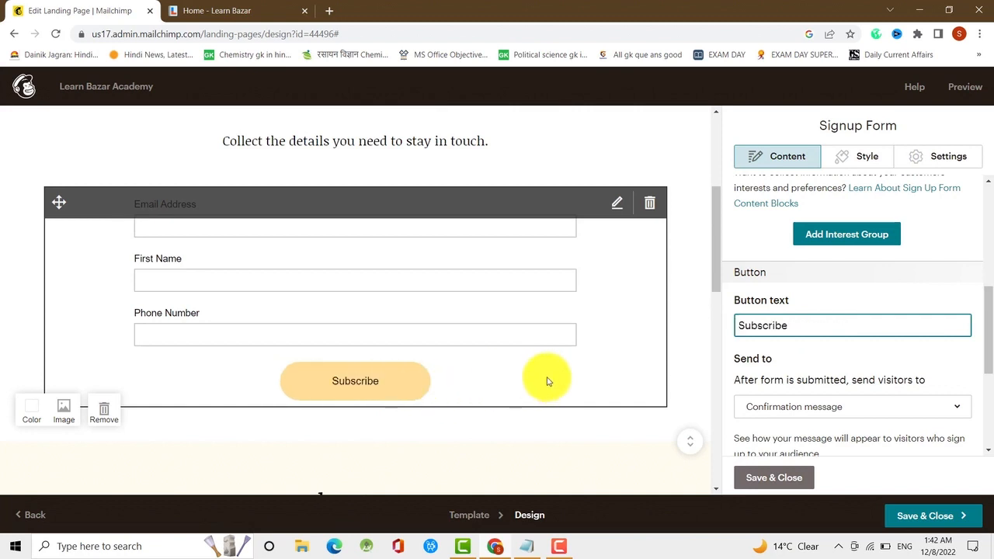
Review where visitors can be sent after submitting the signup form and keep Confirmation message selected
scroll(816, 395, down, 1)
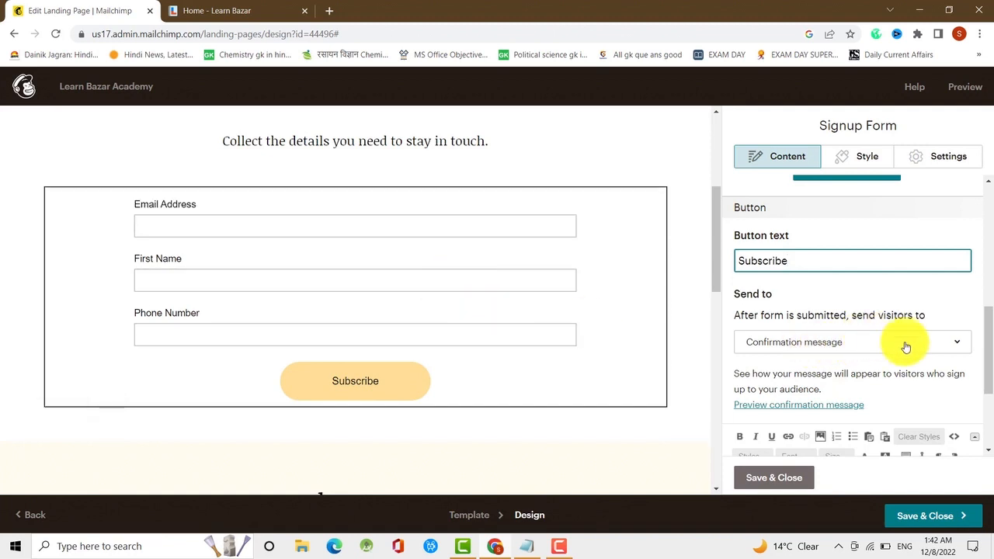
click(956, 341)
scroll(938, 342, down, 1)
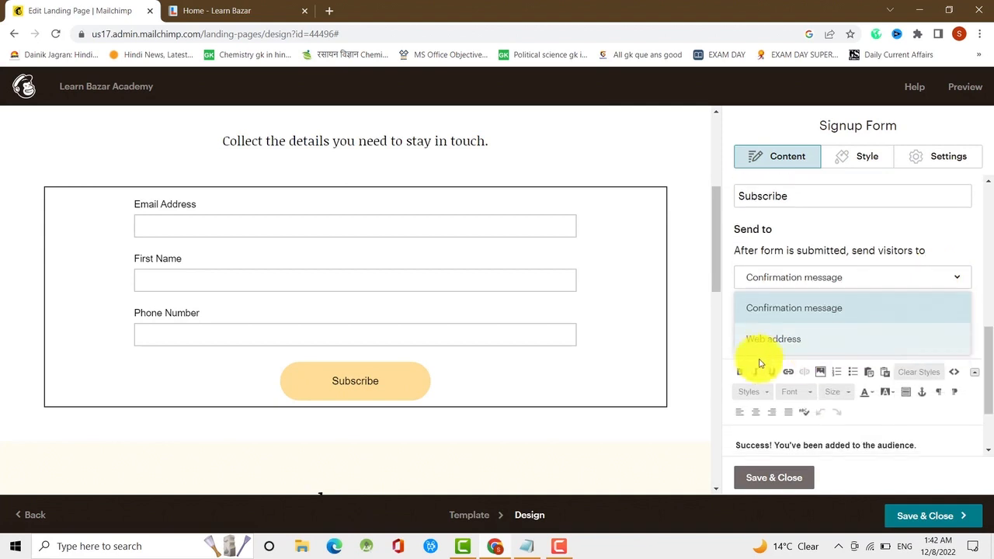
click(797, 309)
Replace the signup form's confirmation message with "Congratulations! You are a Member of Learn Bazar."
scroll(832, 301, down, 1)
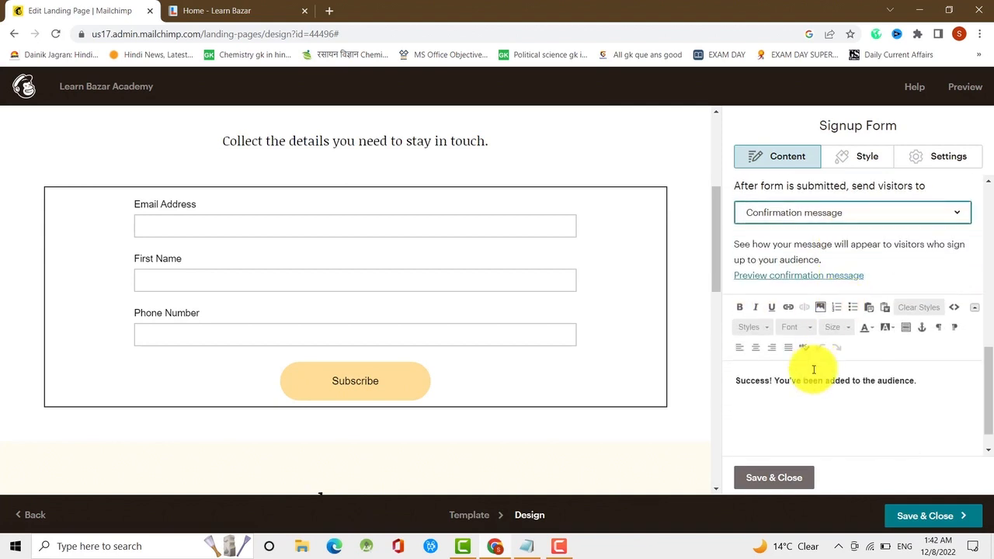
scroll(814, 370, down, 1)
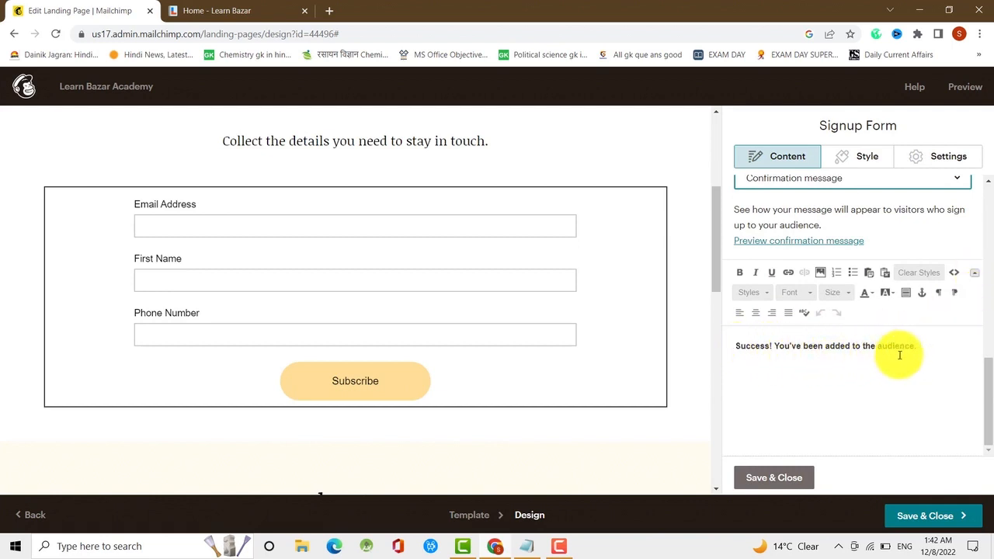
drag(775, 350, 926, 354)
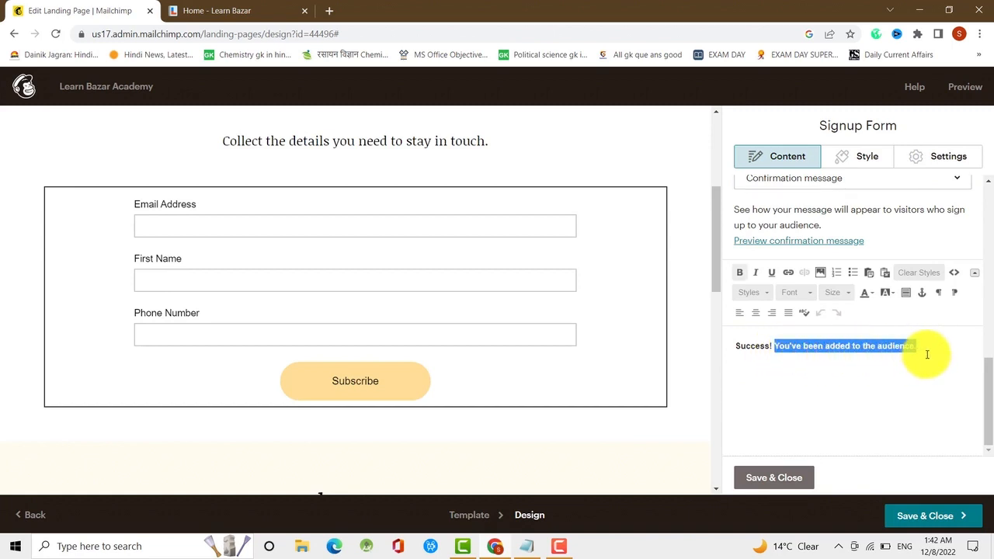
key(BackSpace)
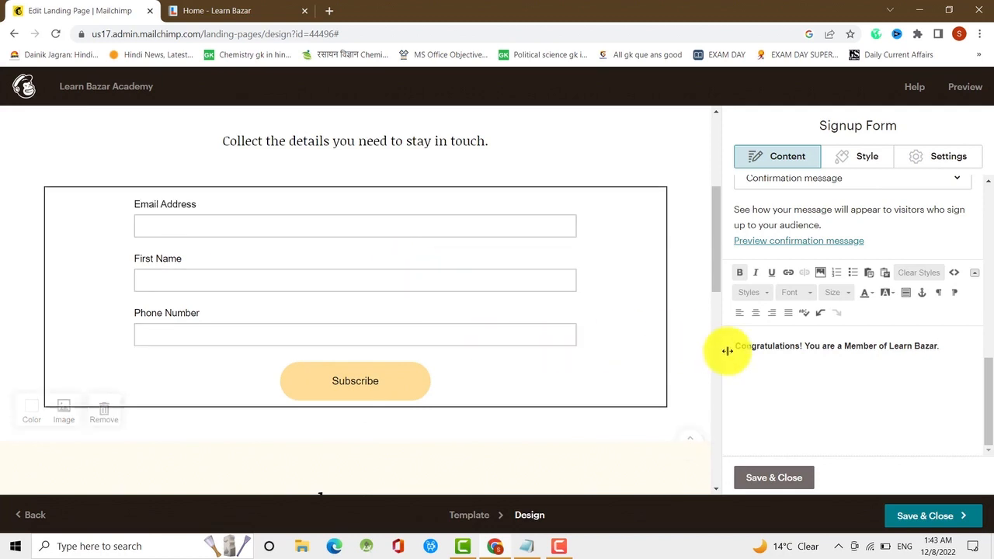
Copy and clear the whole confirmation message, and restore it as "Congratulations! You are a Member of Learn B"
drag(735, 350, 945, 337)
key(ctrl+c)
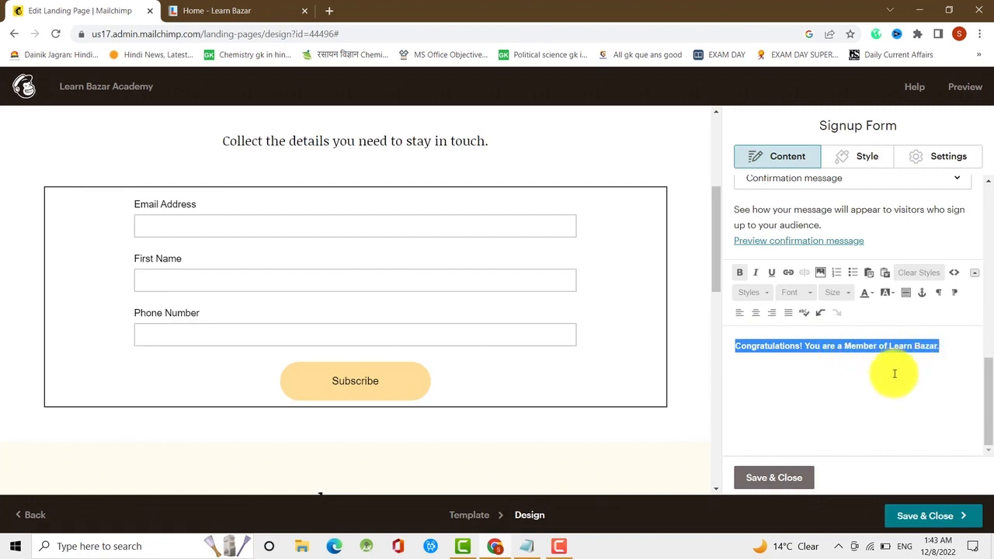
key(BackSpace)
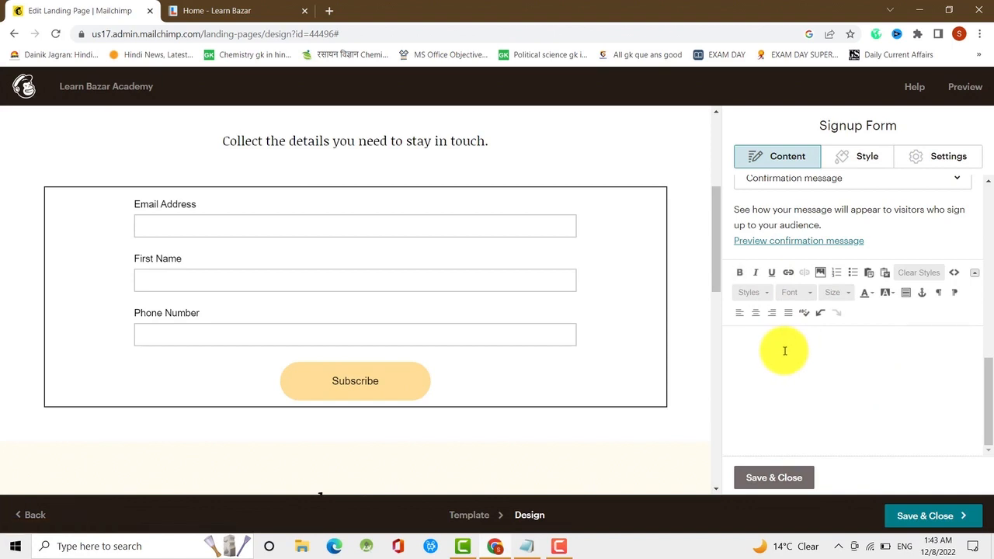
key(ctrl+v)
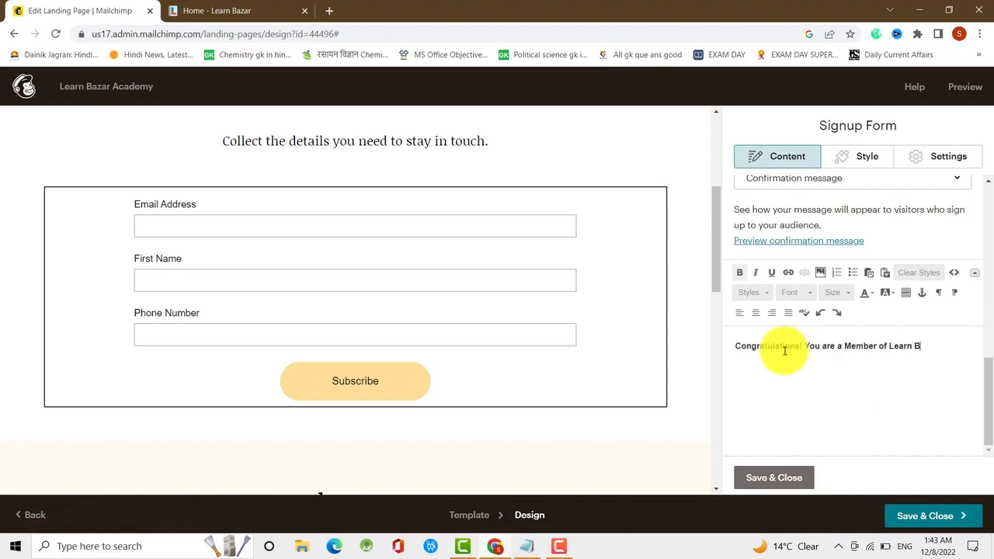
scroll(580, 405, down, 1)
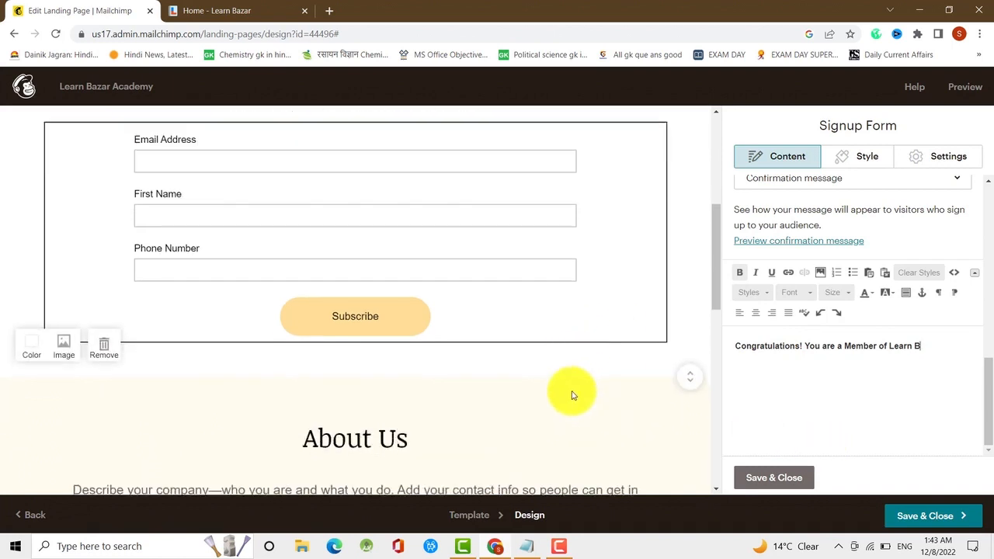
Set the signup form block's background colour to teal #00b8a9
scroll(539, 362, up, 2)
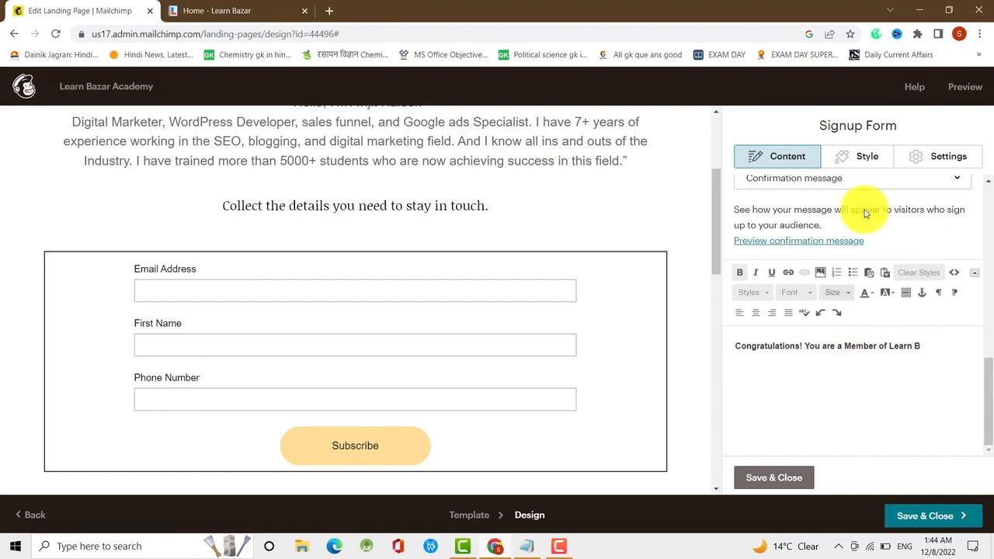
click(864, 158)
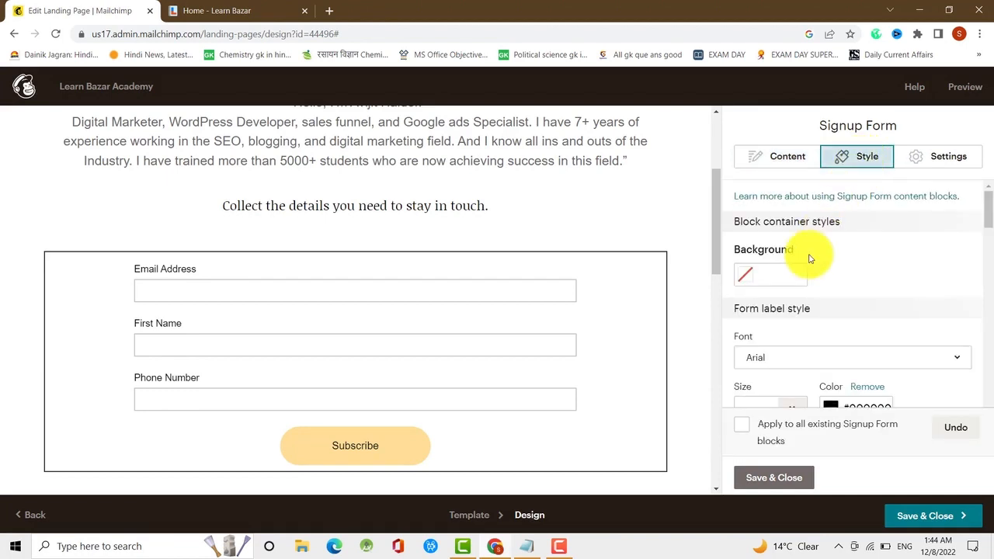
scroll(766, 295, down, 3)
scroll(784, 311, up, 3)
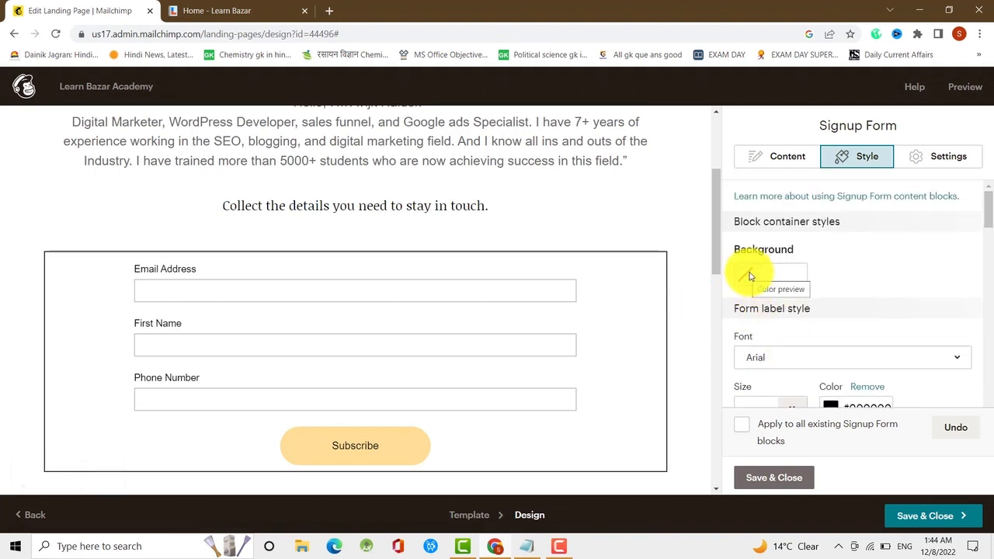
scroll(750, 277, down, 1)
scroll(747, 278, up, 1)
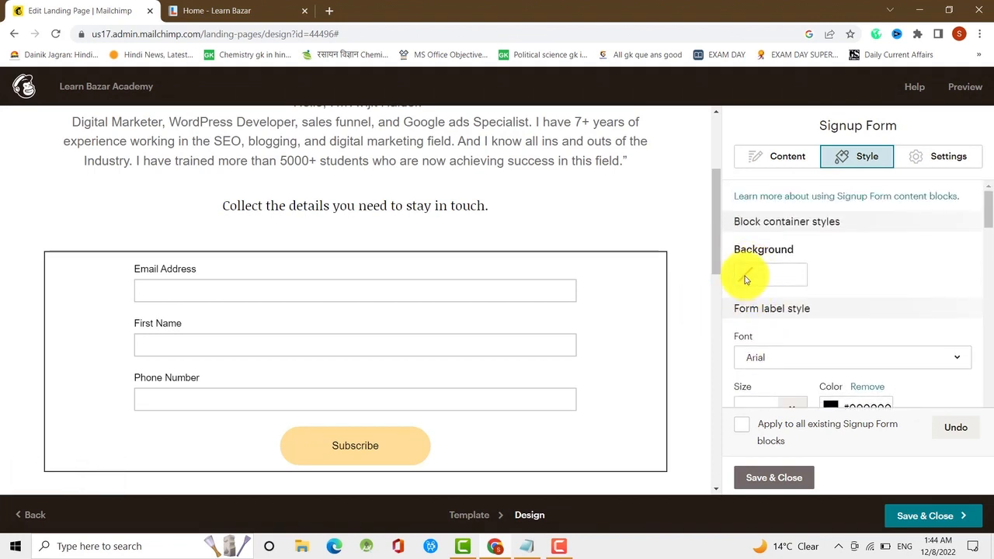
click(745, 277)
drag(776, 290, 836, 294)
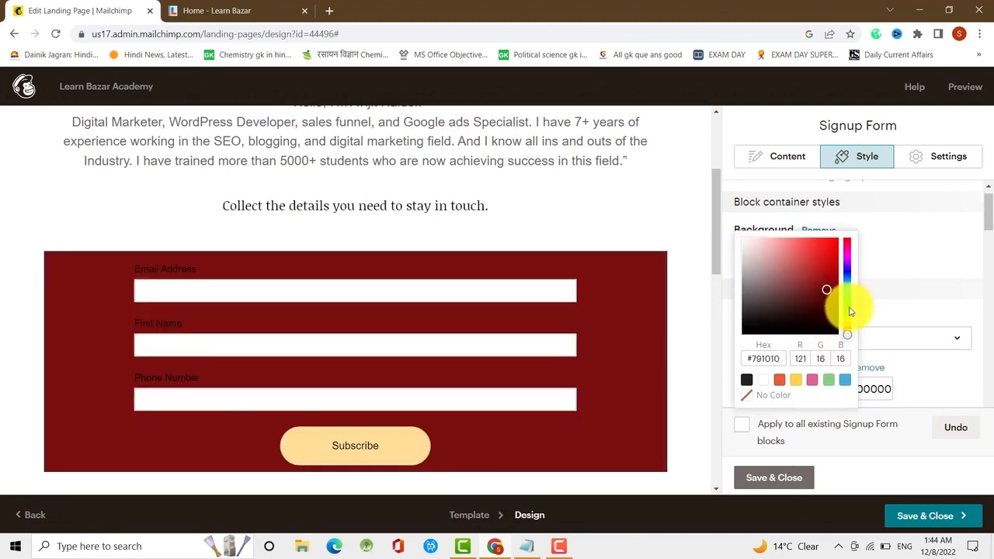
click(847, 291)
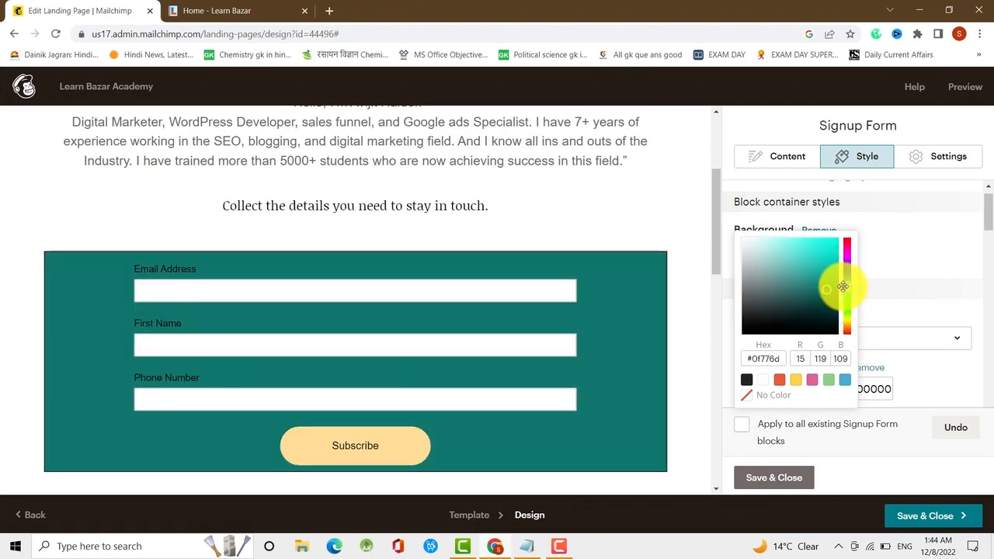
drag(834, 282, 842, 266)
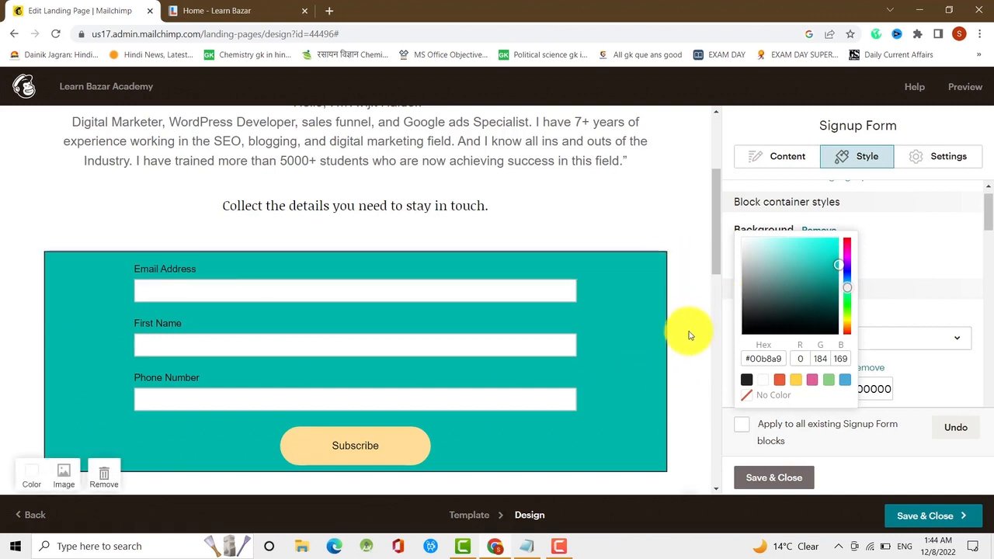
Make the signup form's field labels bold and slightly round the corners of its input fields
scroll(943, 306, down, 2)
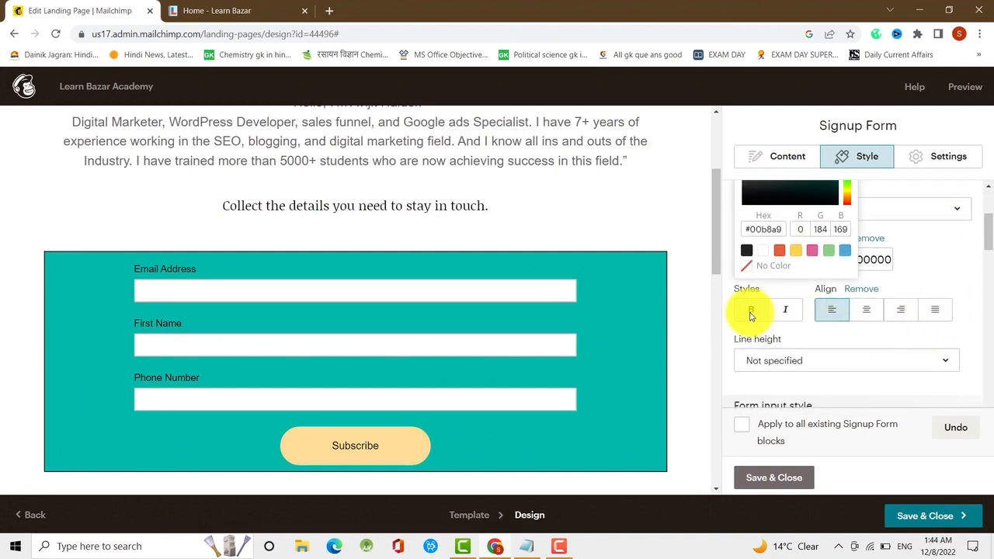
click(751, 311)
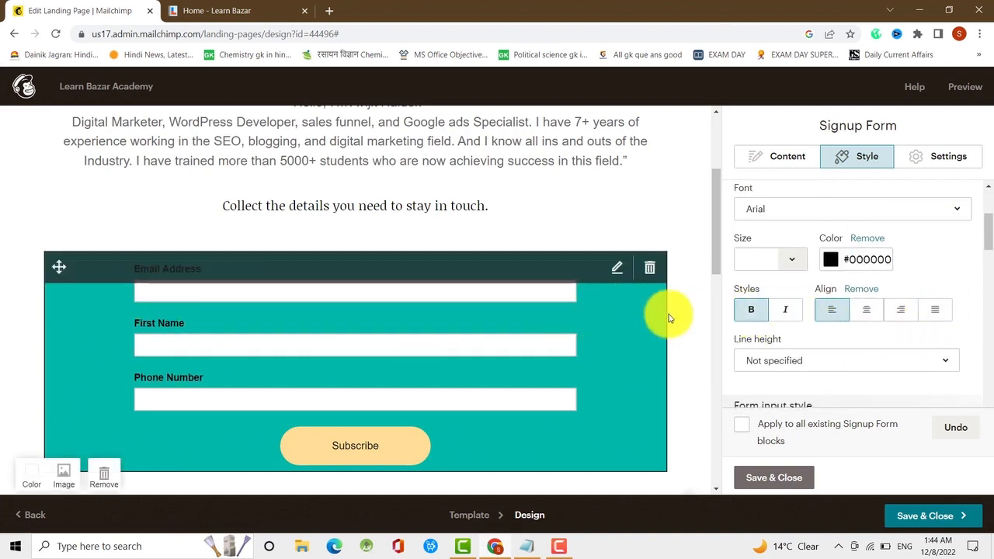
scroll(800, 348, down, 1)
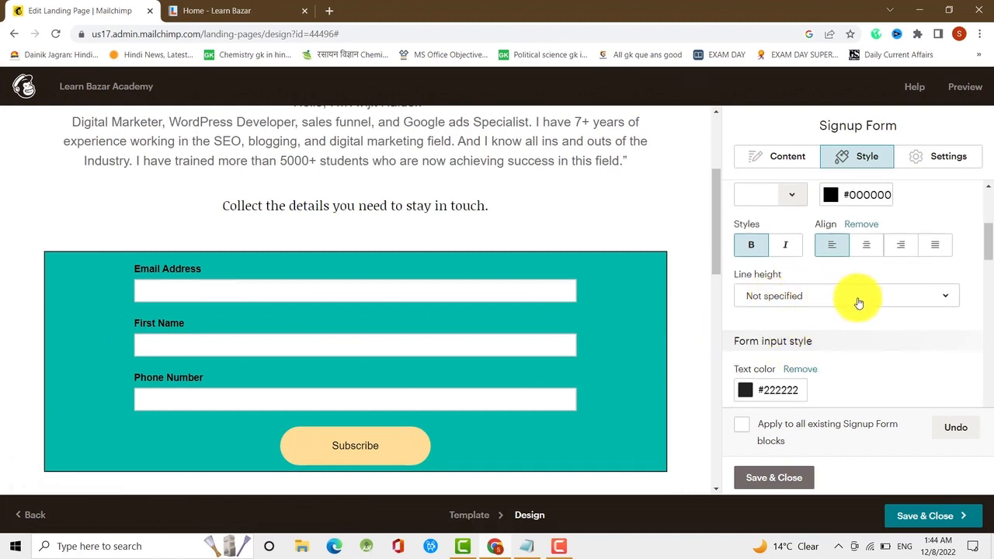
scroll(841, 339, down, 3)
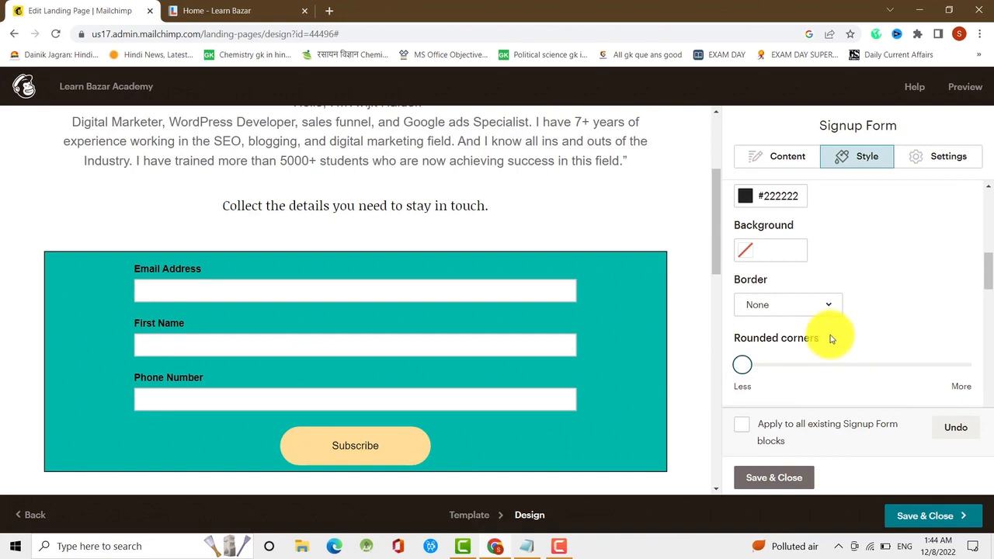
scroll(824, 334, up, 1)
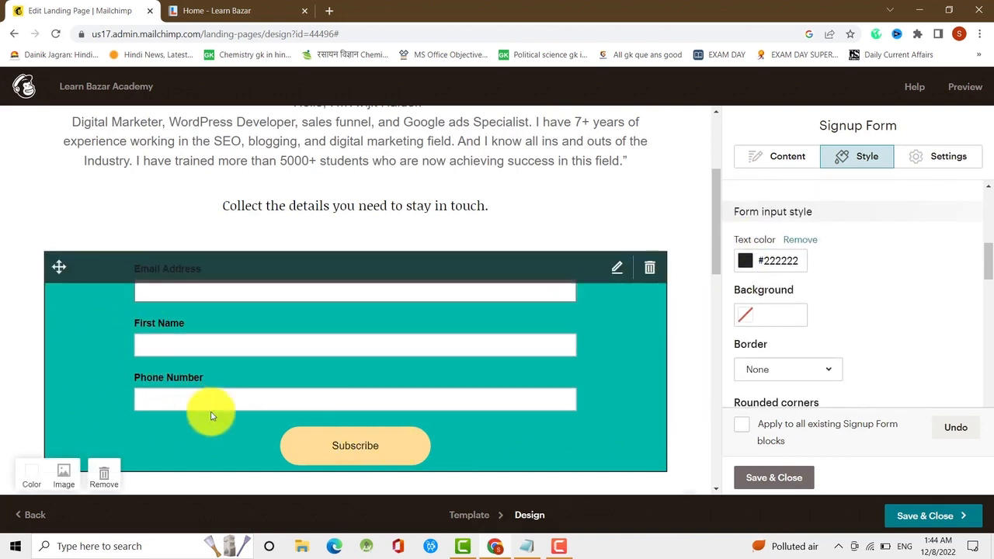
scroll(839, 371, down, 2)
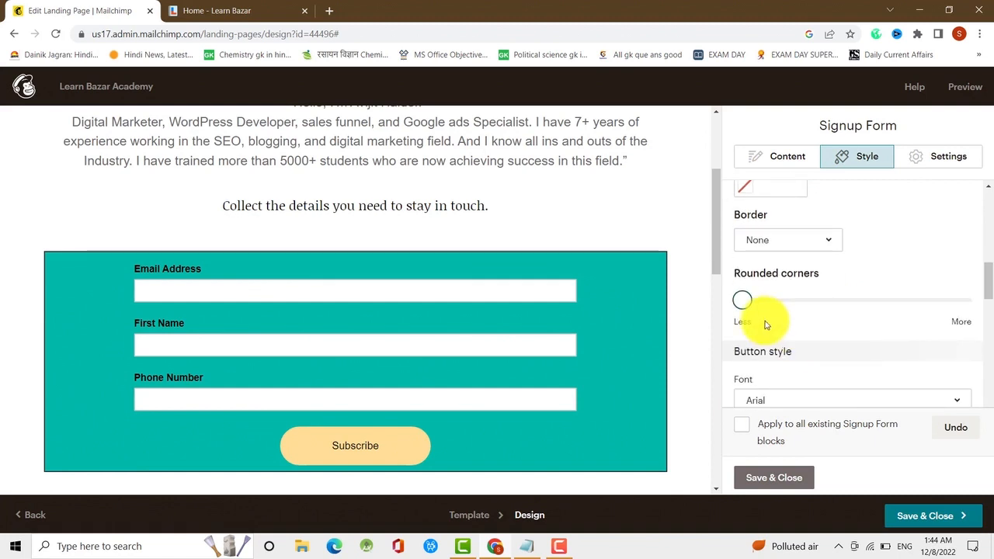
drag(760, 304, 781, 303)
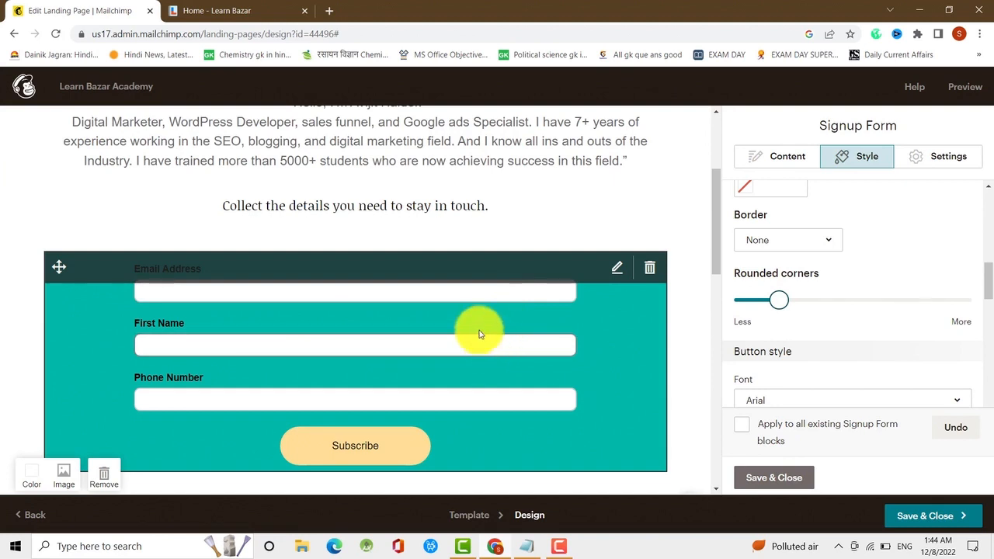
Set the Subscribe button's rounded corners to the maximum and give it a Groove border
scroll(818, 361, down, 1)
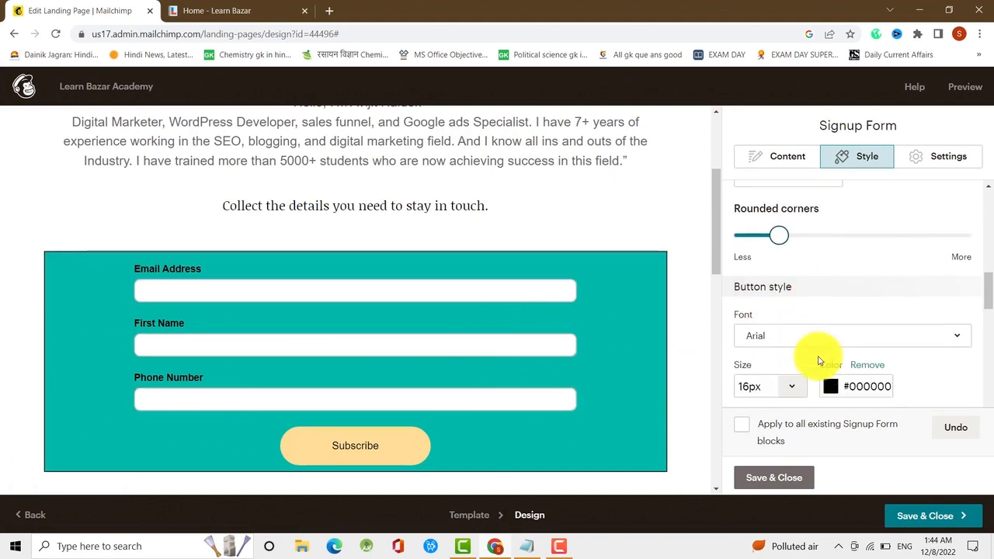
scroll(818, 361, down, 6)
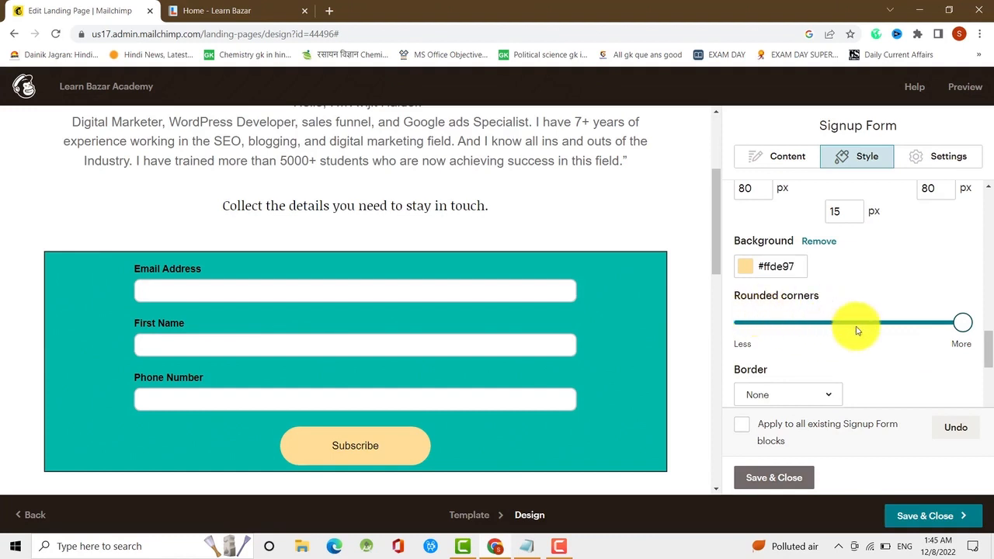
mouse_move(961, 325)
mouse_down()
mouse_move(739, 322)
mouse_move(956, 333)
mouse_move(942, 338)
mouse_move(876, 322)
mouse_move(746, 326)
mouse_move(970, 321)
mouse_up()
scroll(839, 337, down, 1)
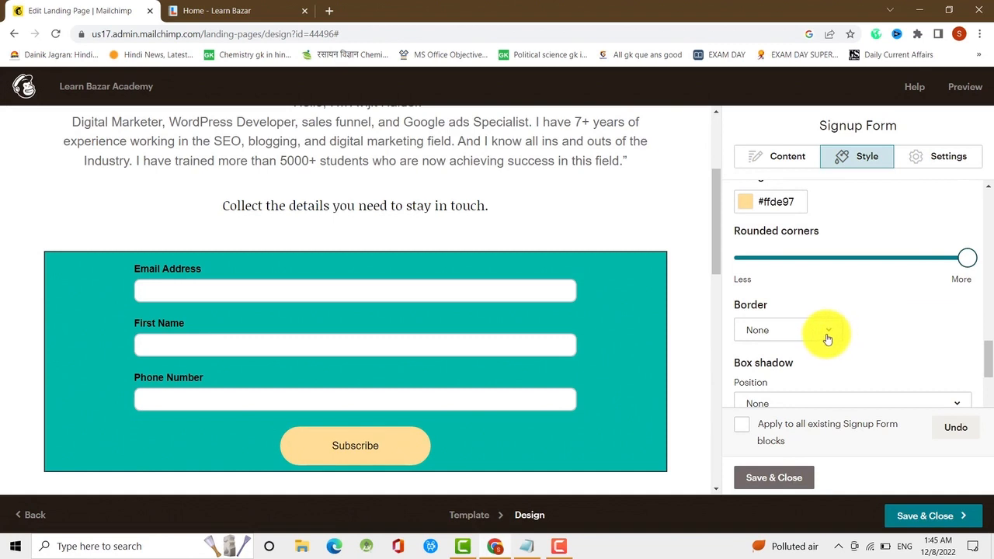
click(828, 337)
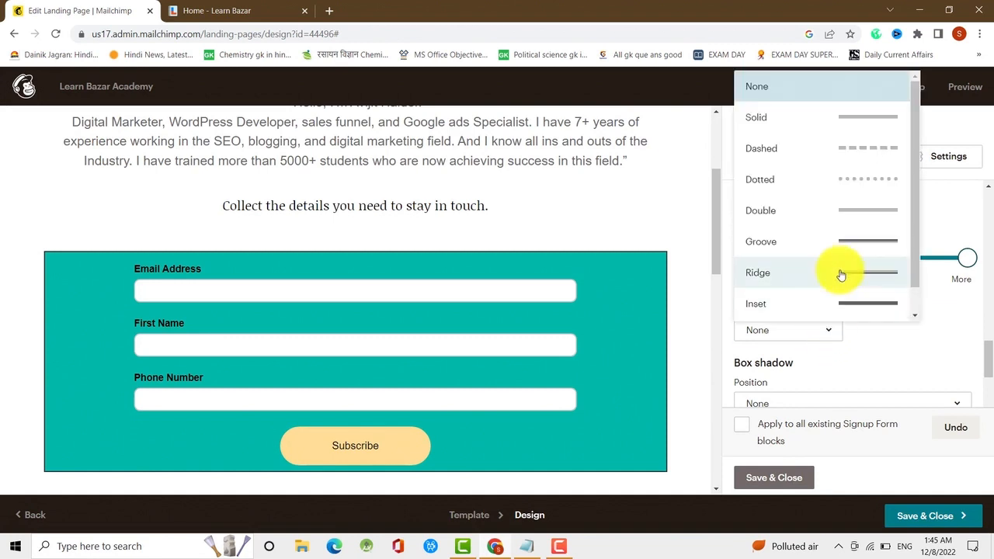
click(852, 243)
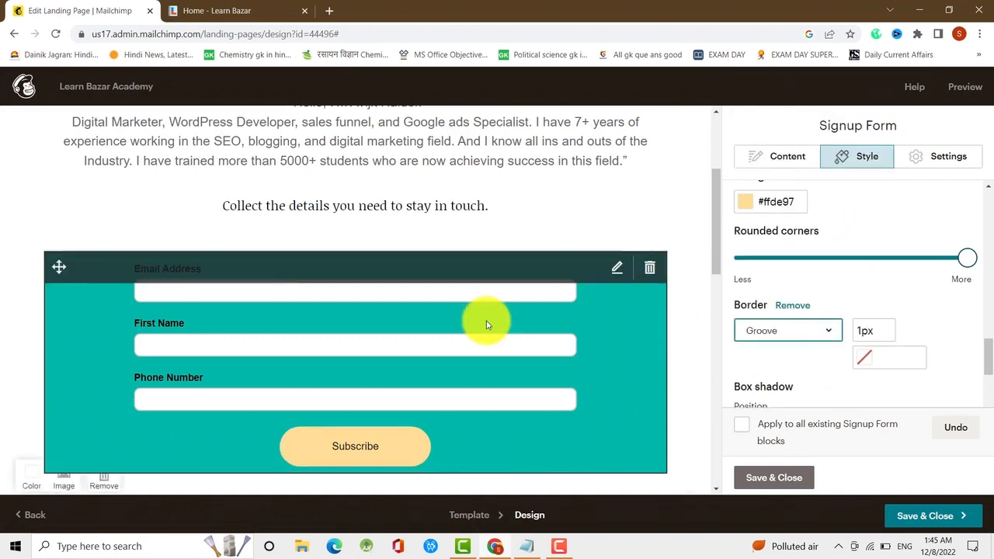
Delete the "About Us" heading block below the signup form
scroll(684, 334, down, 1)
scroll(805, 335, down, 3)
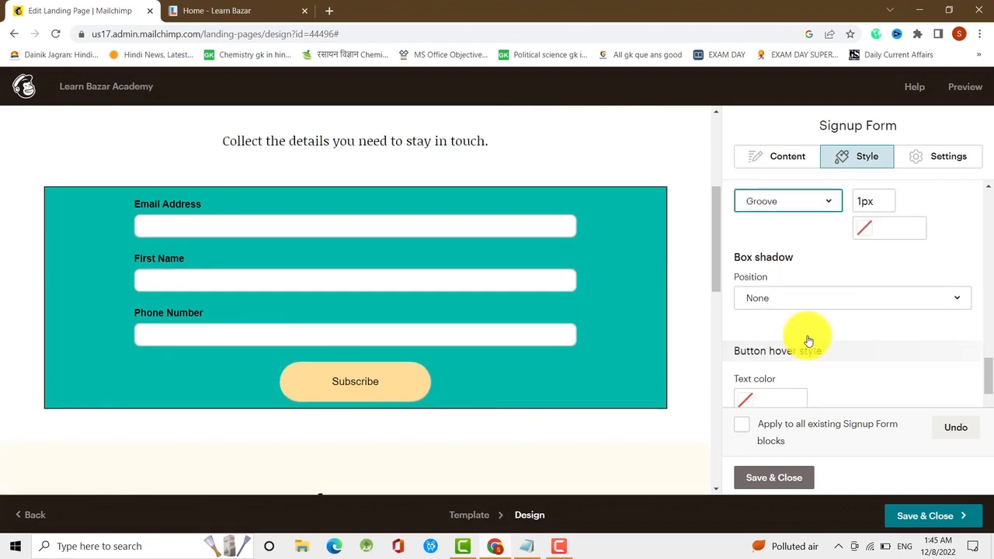
scroll(808, 338, up, 1)
scroll(808, 338, down, 1)
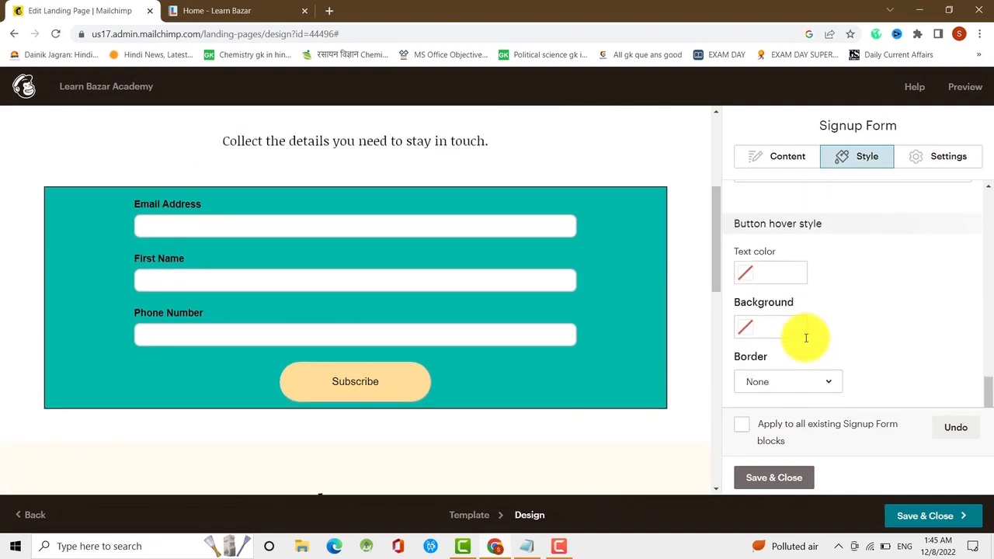
scroll(691, 324, down, 3)
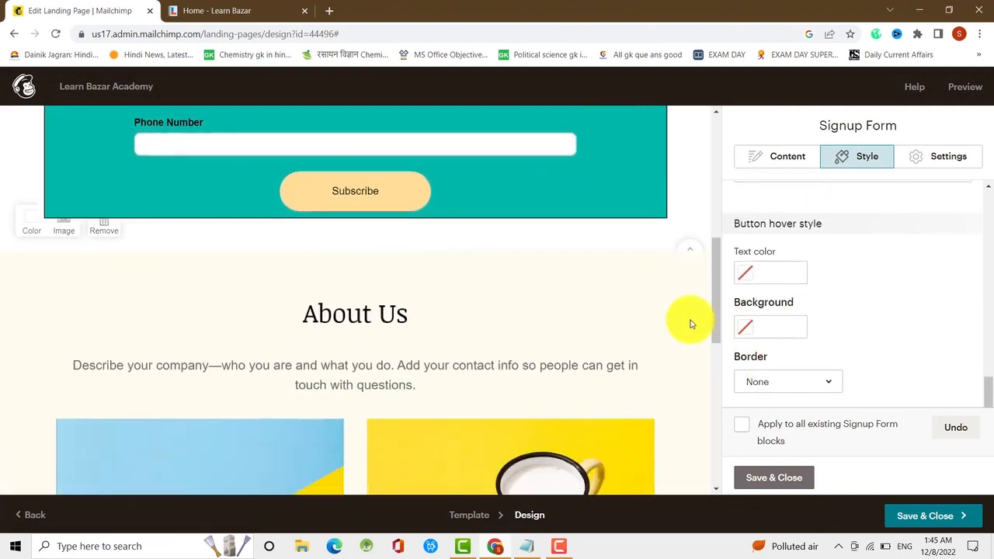
scroll(423, 307, down, 1)
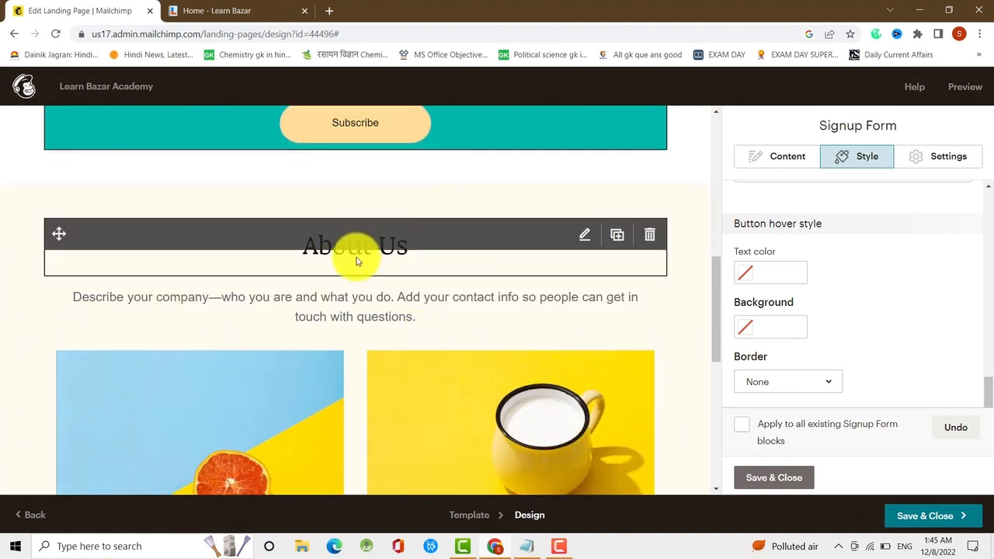
scroll(533, 233, up, 1)
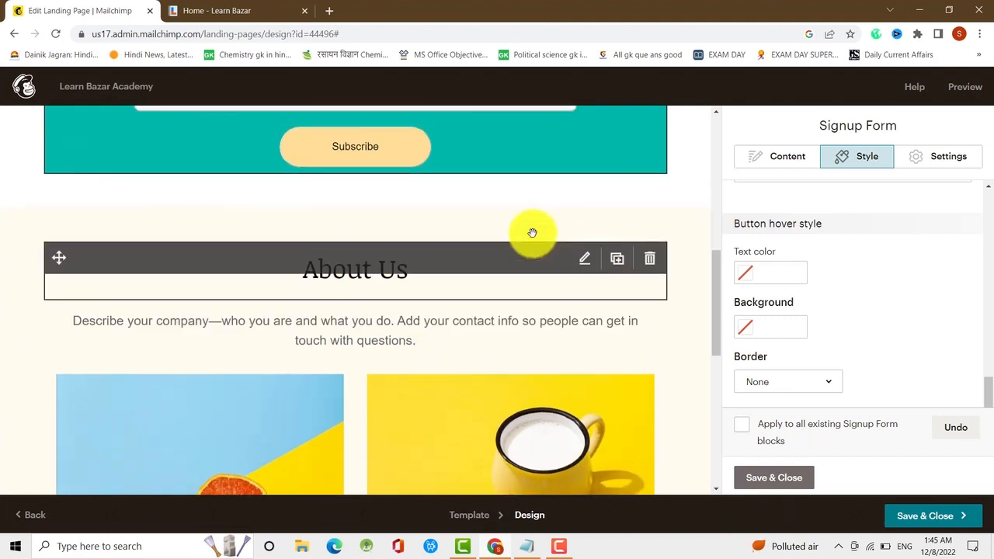
scroll(543, 255, up, 2)
scroll(549, 267, down, 3)
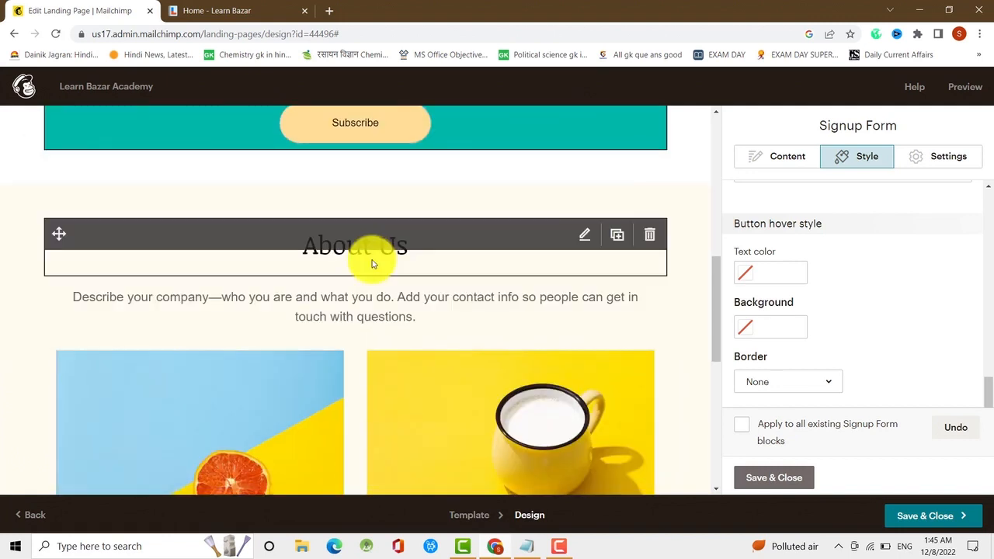
click(650, 239)
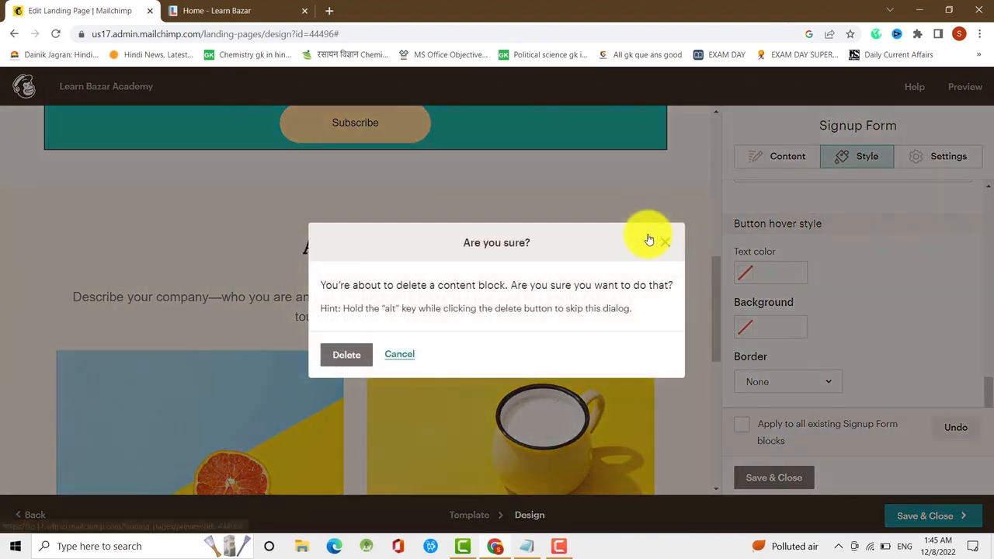
click(347, 354)
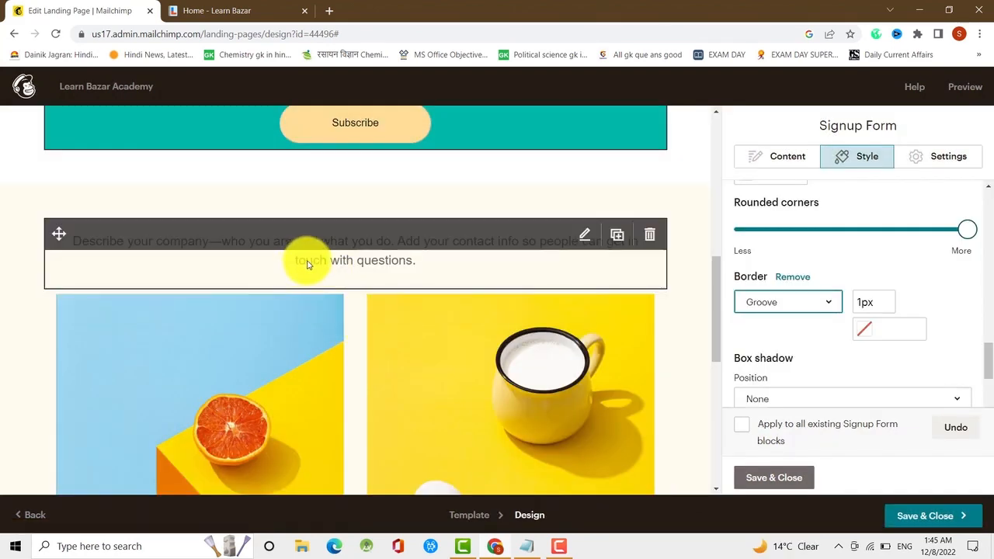
Examine the company description and two-column image section, and open the Image + Text block's second column to view its content
scroll(357, 307, down, 2)
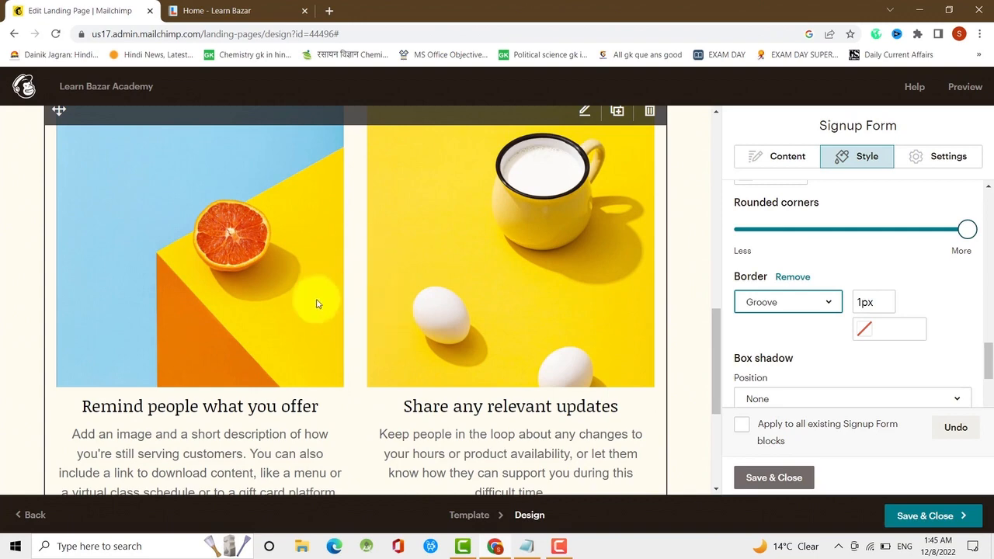
scroll(261, 295, up, 2)
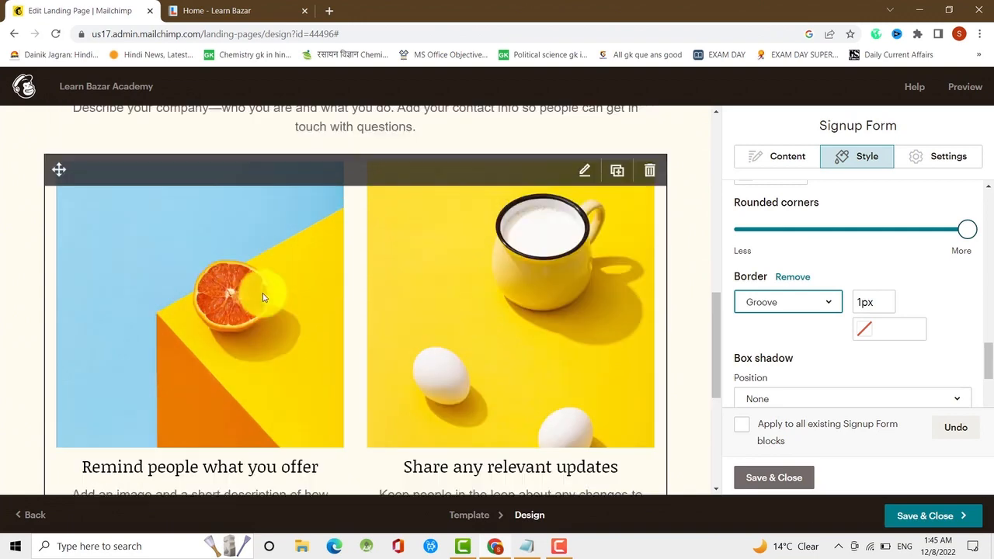
scroll(378, 284, down, 2)
scroll(371, 287, up, 3)
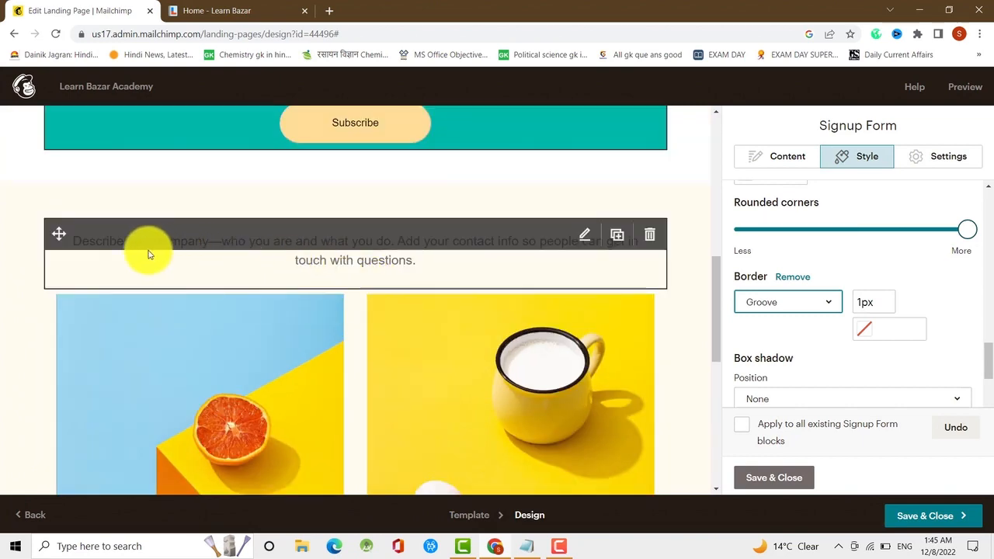
scroll(356, 284, down, 3)
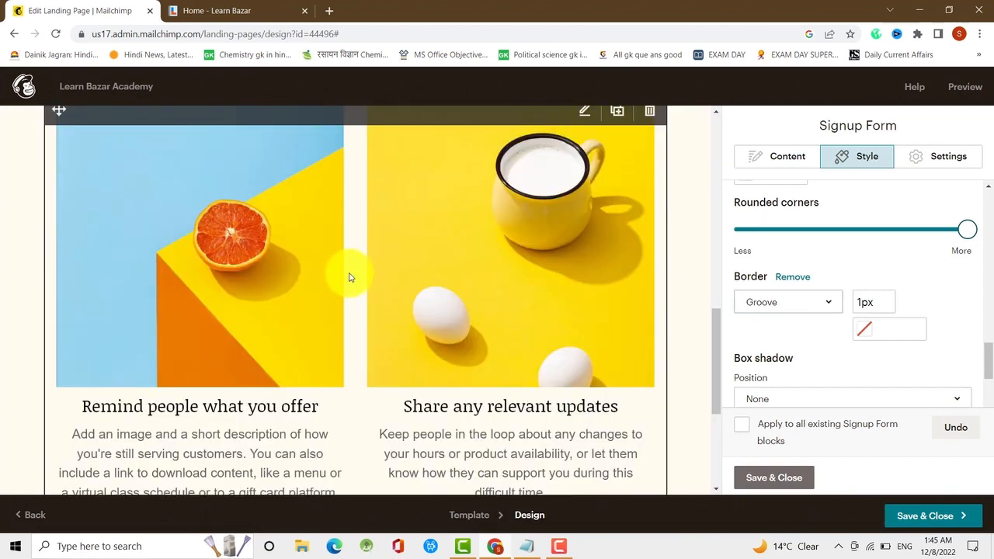
scroll(349, 278, up, 2)
click(355, 275)
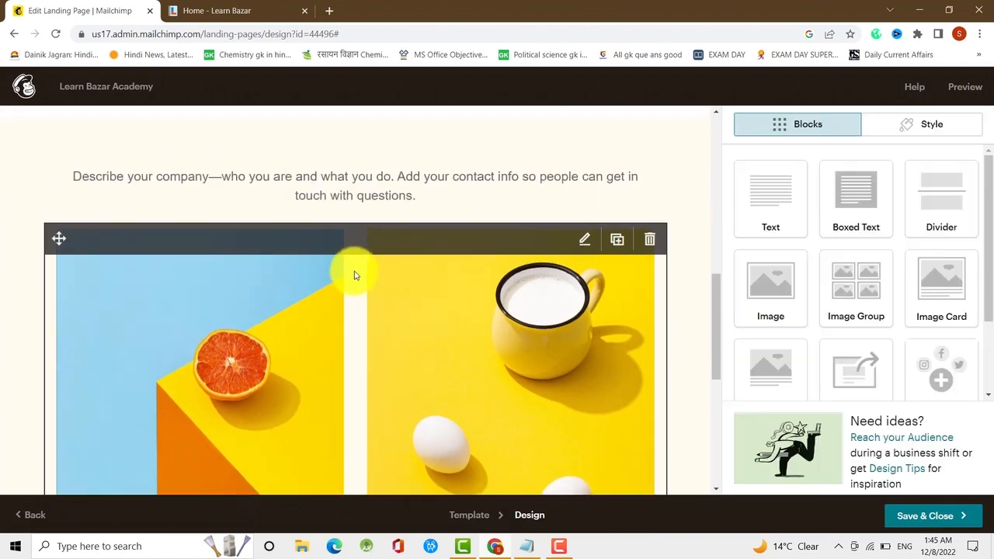
click(413, 279)
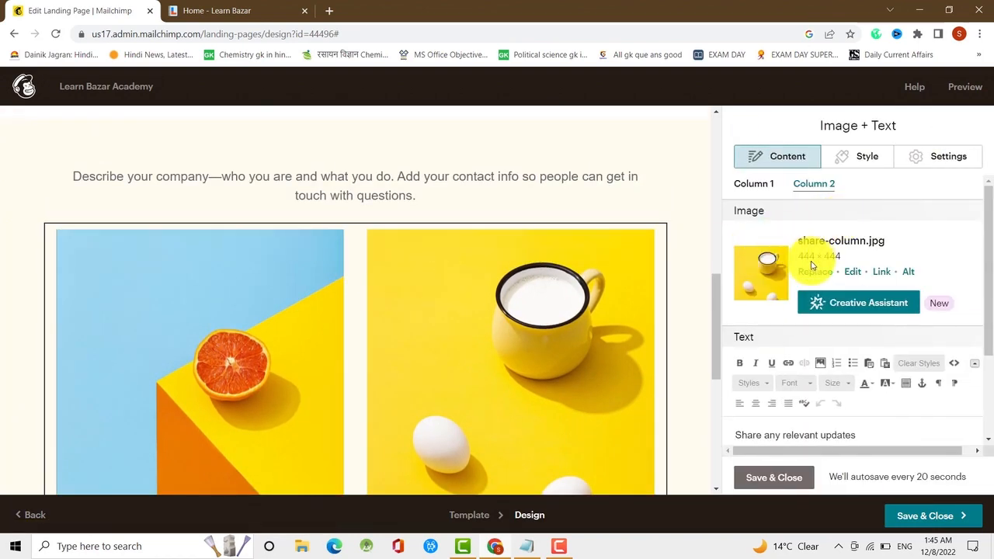
scroll(808, 266, down, 2)
scroll(393, 315, up, 1)
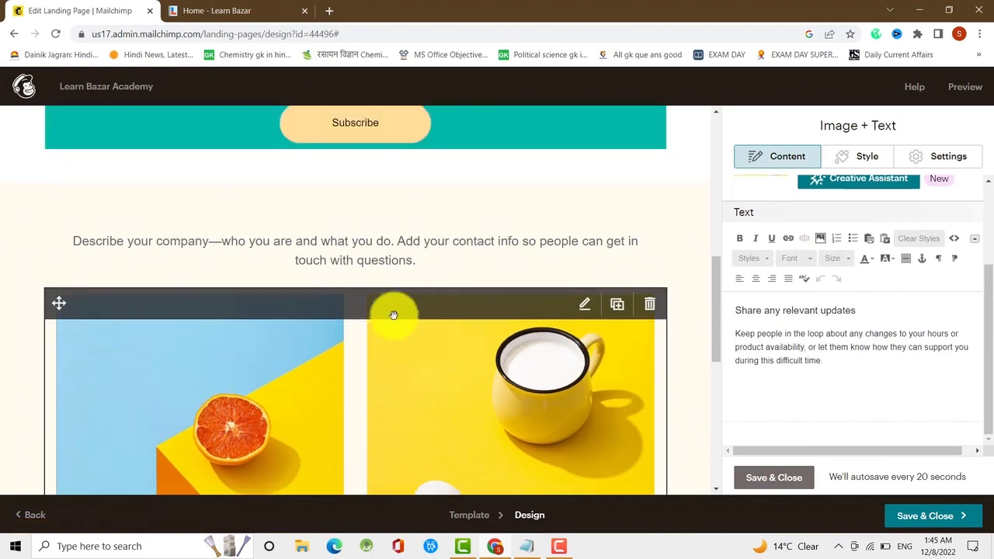
scroll(394, 314, down, 4)
scroll(544, 342, up, 3)
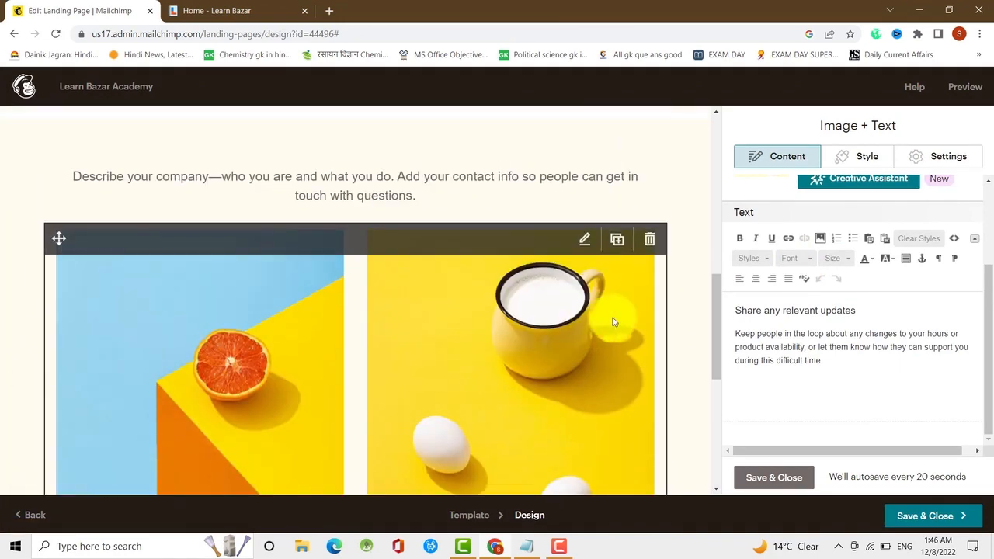
Review the Image + Text block's style options for text alignment, line height, image border, rounded corners and box shadow
click(852, 160)
scroll(840, 278, down, 3)
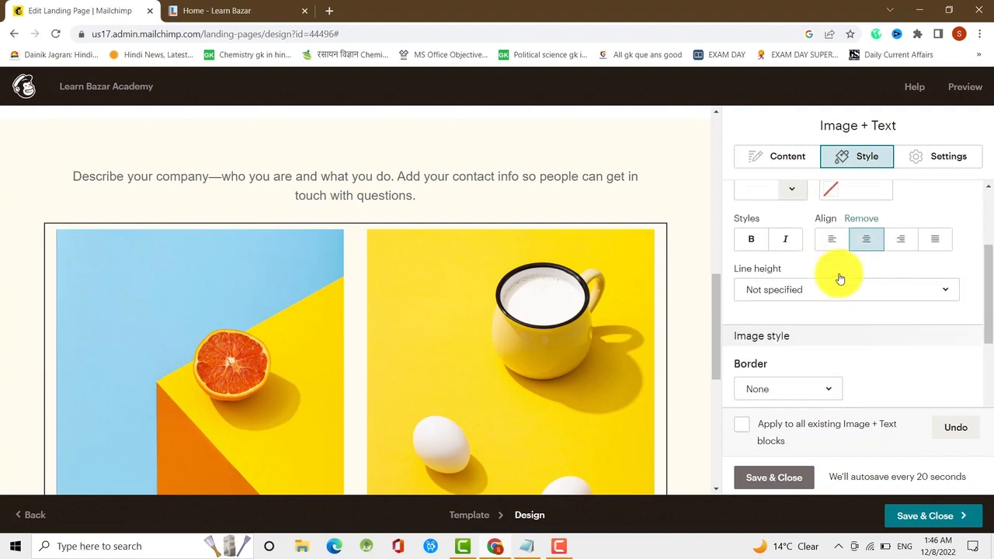
scroll(831, 302, down, 2)
scroll(832, 303, up, 5)
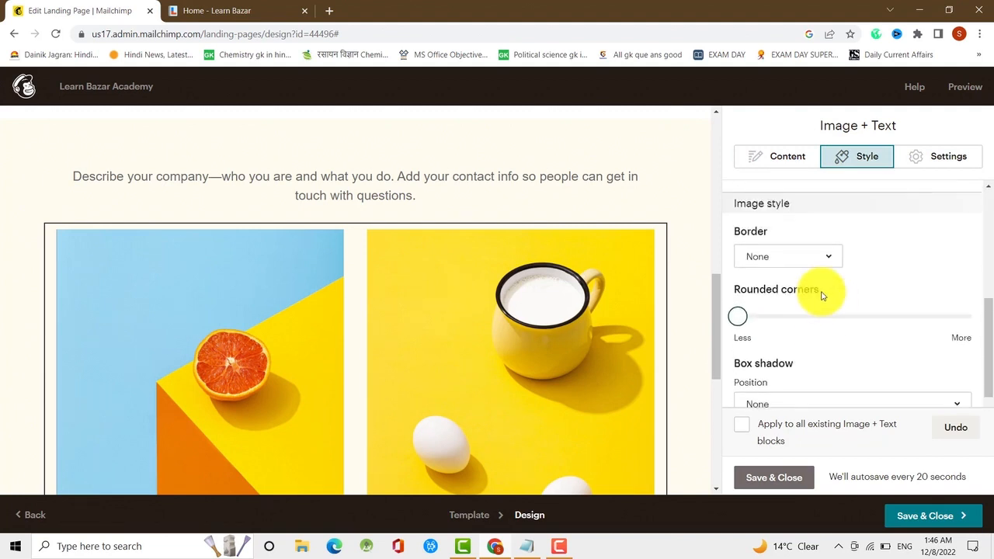
click(783, 161)
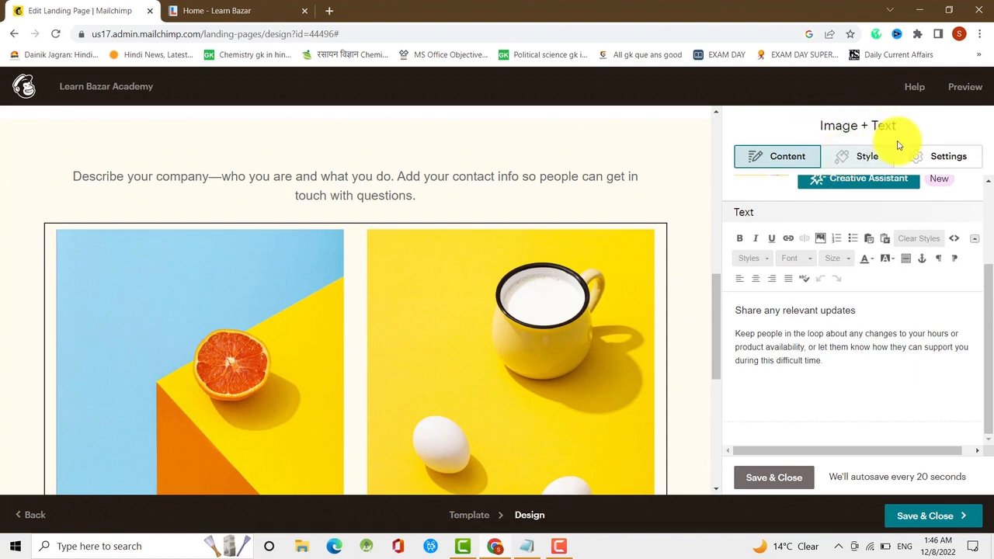
Examine the second column's image and text content and compare it with the two-column section and footer on the page
scroll(857, 293, up, 1)
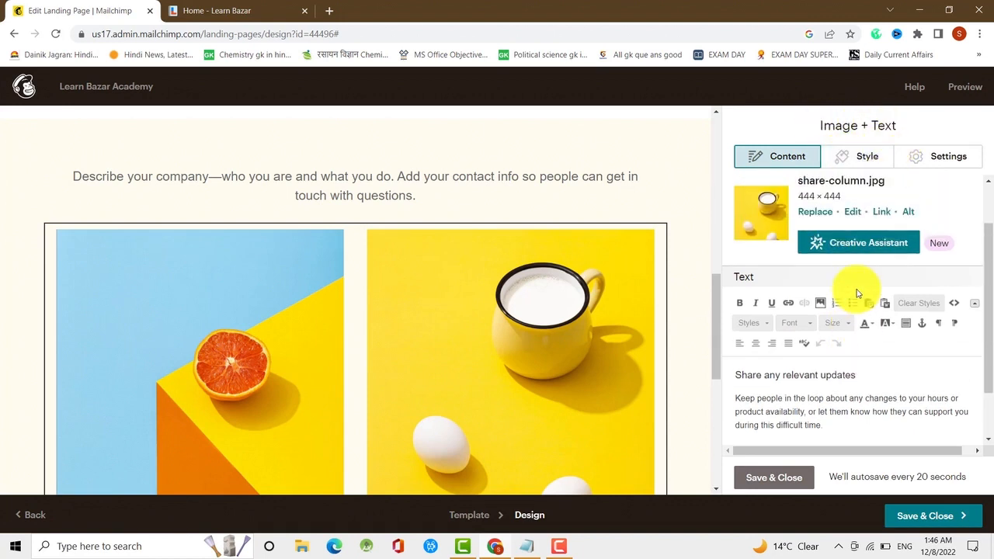
scroll(853, 288, down, 1)
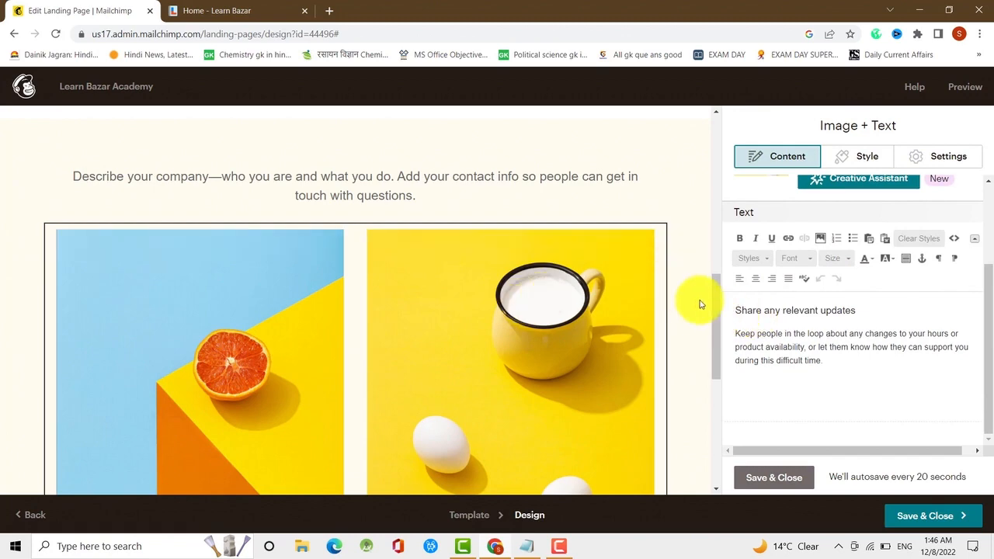
scroll(650, 332, down, 2)
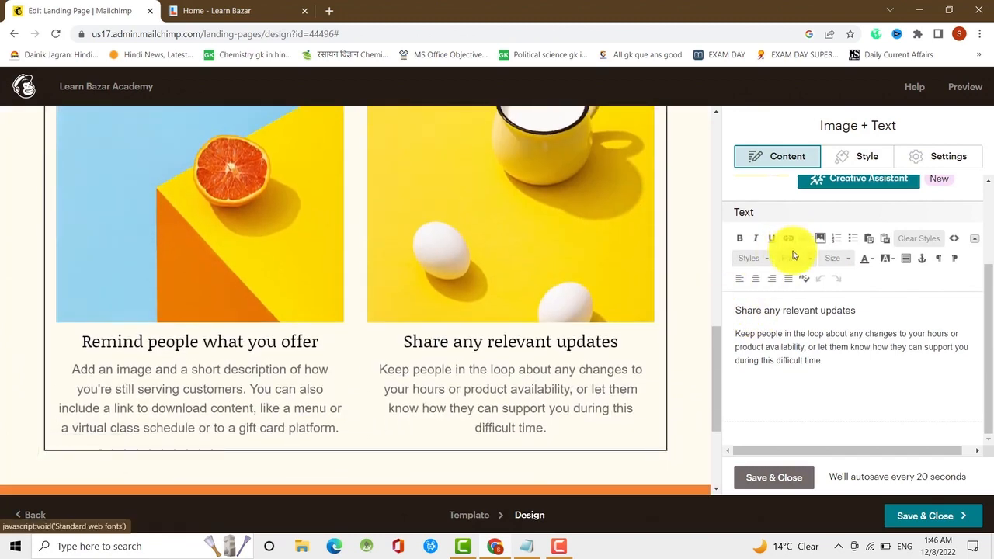
scroll(793, 250, up, 2)
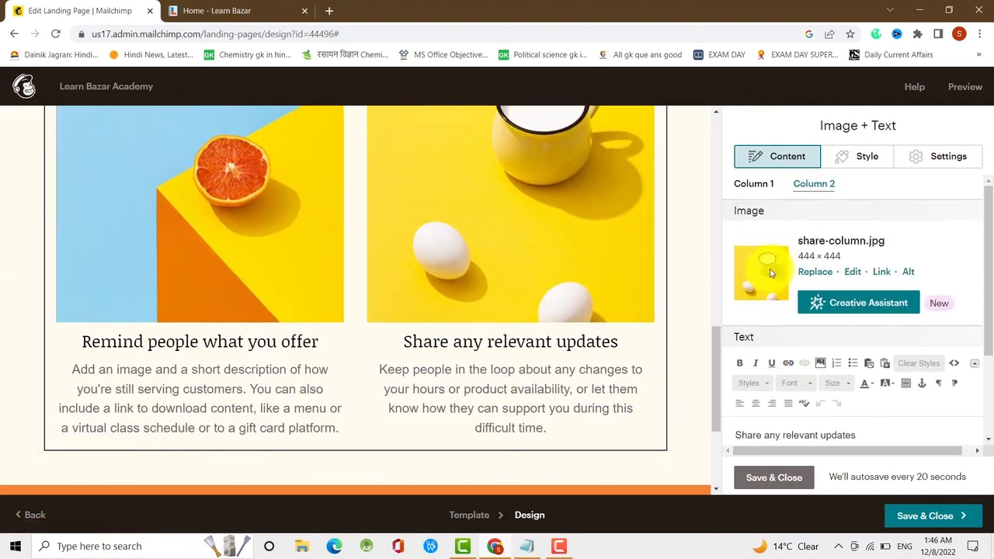
scroll(836, 344, down, 1)
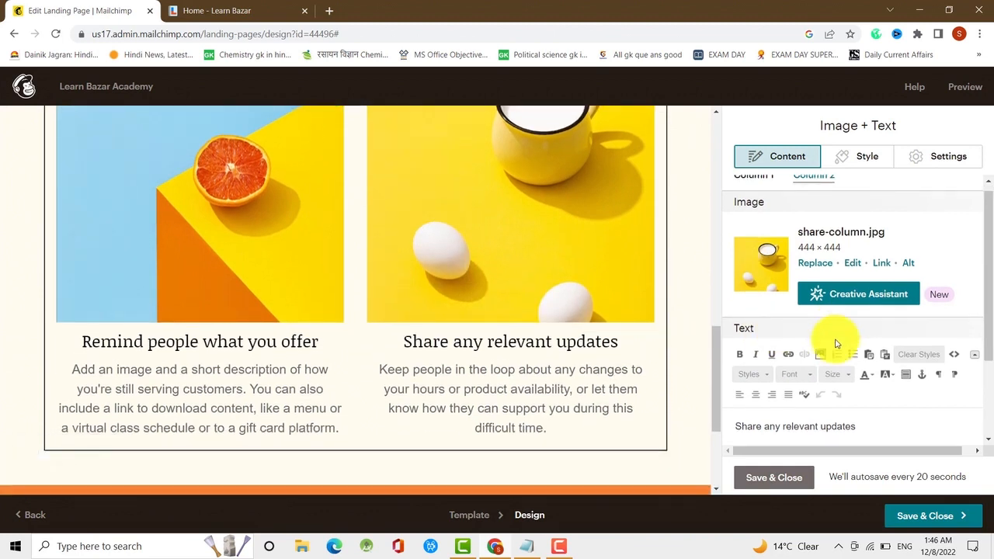
scroll(837, 344, down, 2)
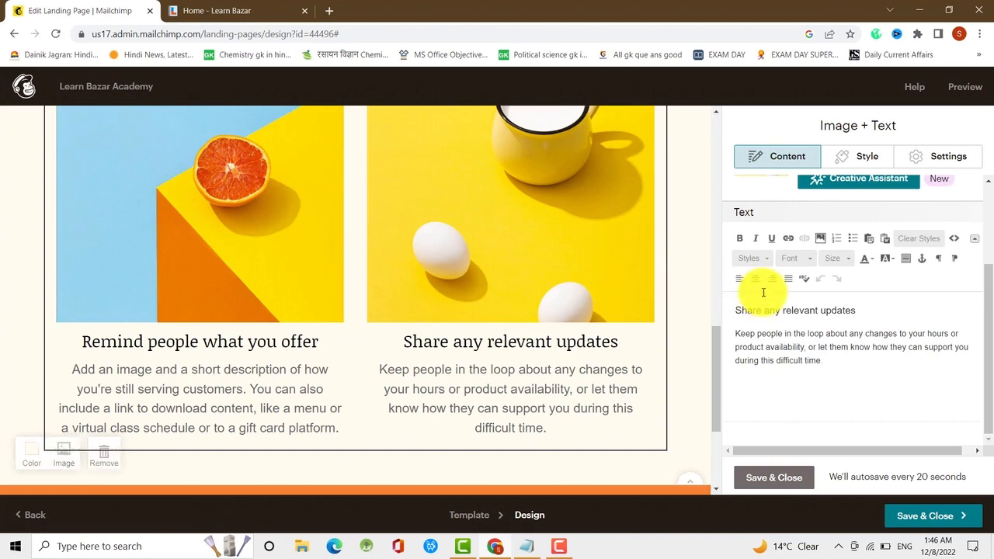
scroll(706, 321, up, 3)
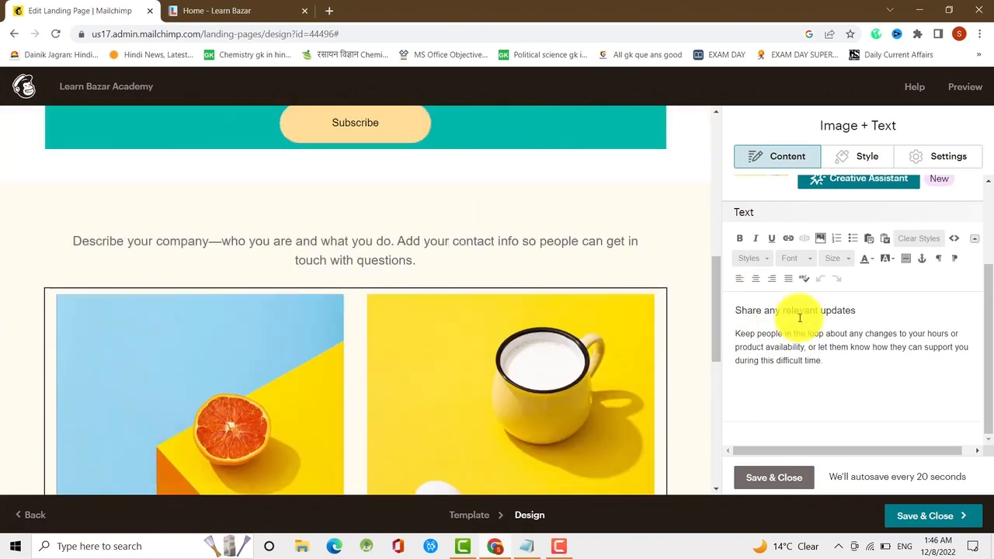
scroll(800, 318, up, 2)
scroll(448, 381, down, 5)
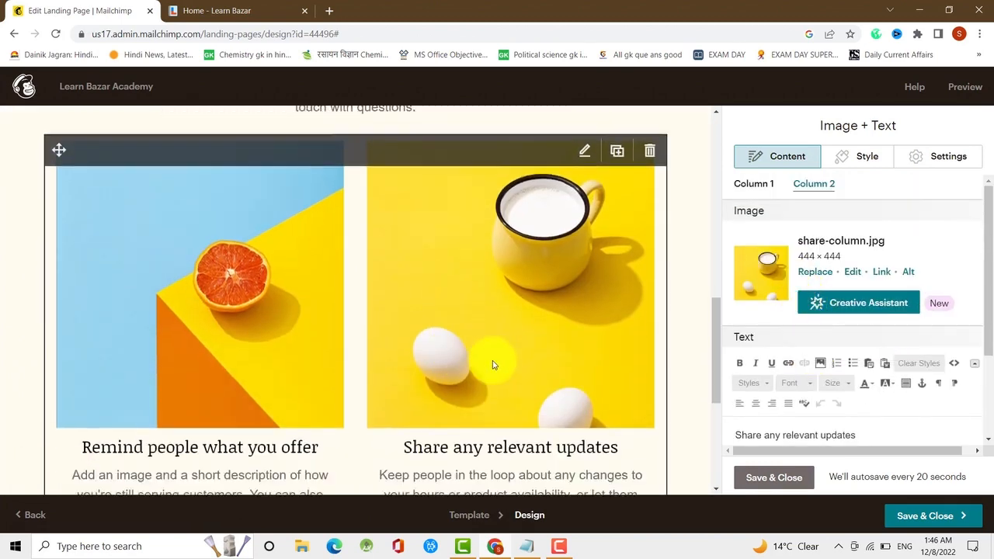
scroll(456, 362, up, 1)
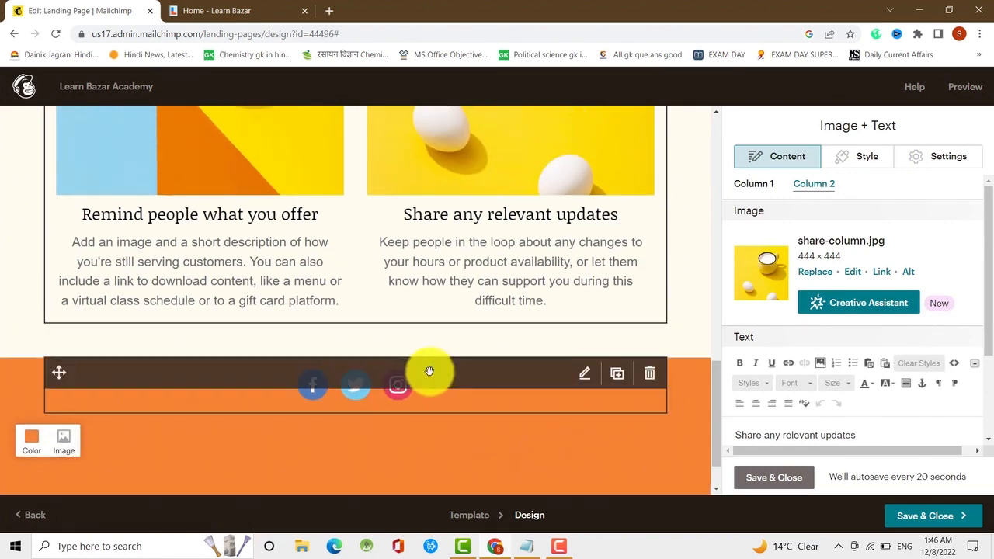
scroll(435, 277, up, 2)
scroll(459, 295, up, 3)
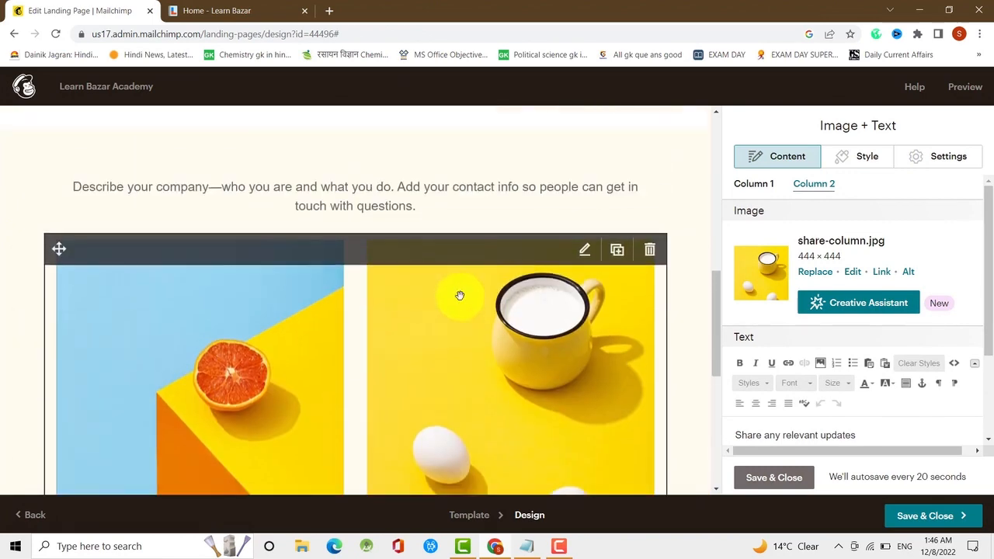
scroll(472, 303, down, 3)
scroll(483, 296, down, 2)
scroll(483, 296, down, 1)
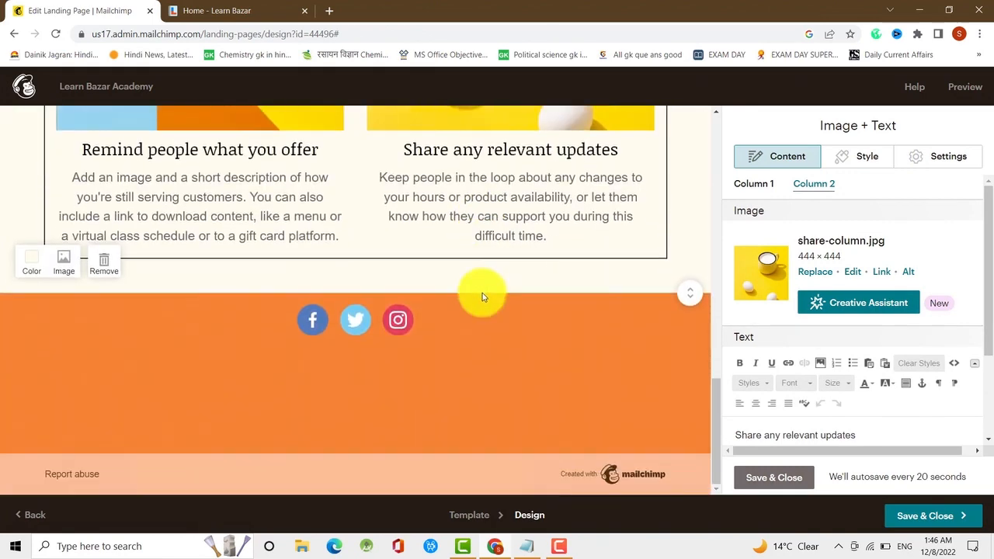
scroll(433, 369, up, 1)
scroll(457, 343, down, 1)
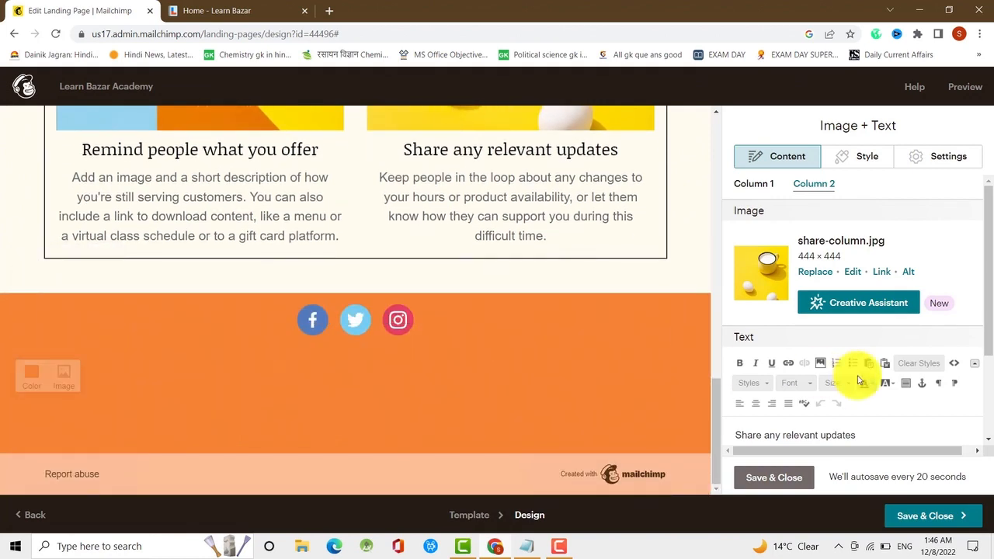
scroll(855, 377, down, 2)
scroll(839, 357, up, 2)
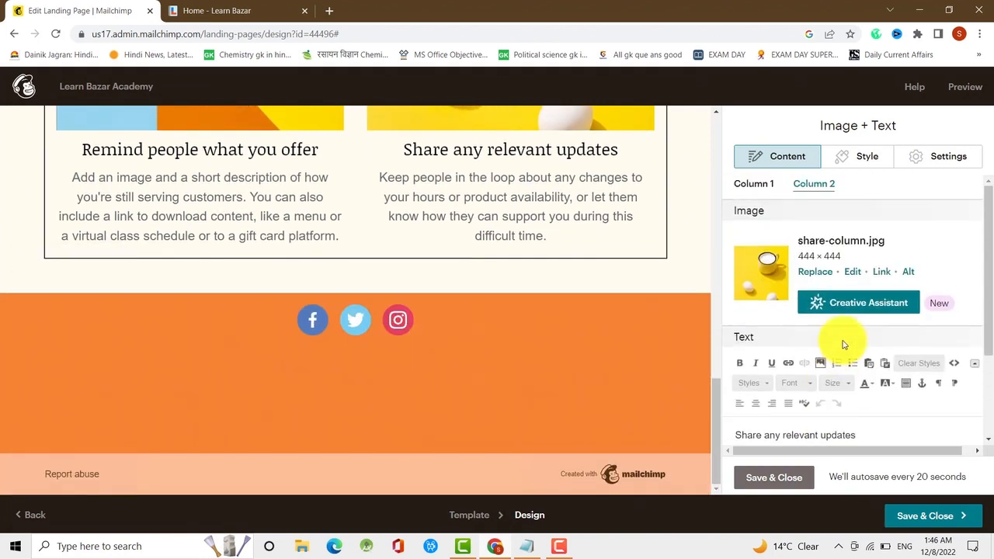
Try the Bottom and Left image positions in the Image + Text block's settings and return the position to Top
click(938, 163)
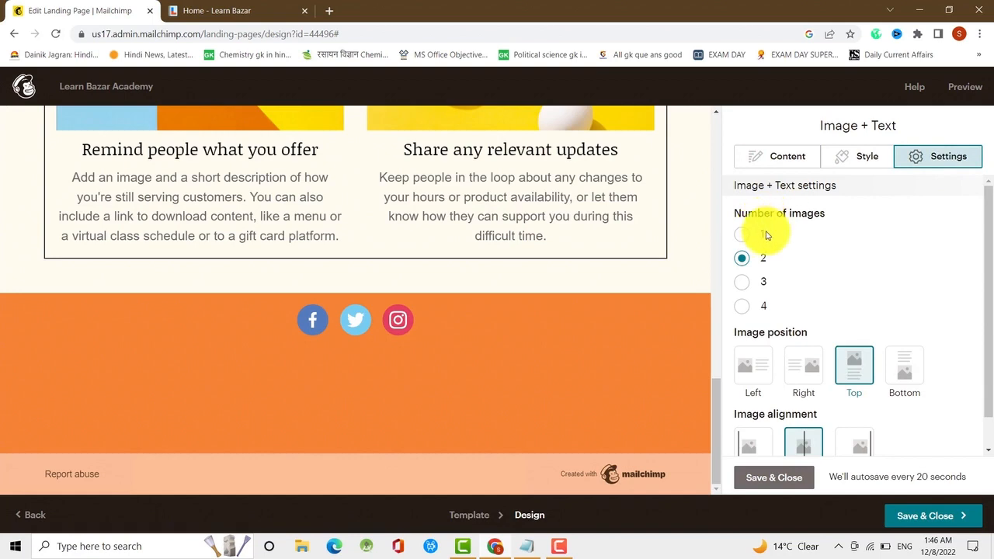
scroll(375, 200, up, 3)
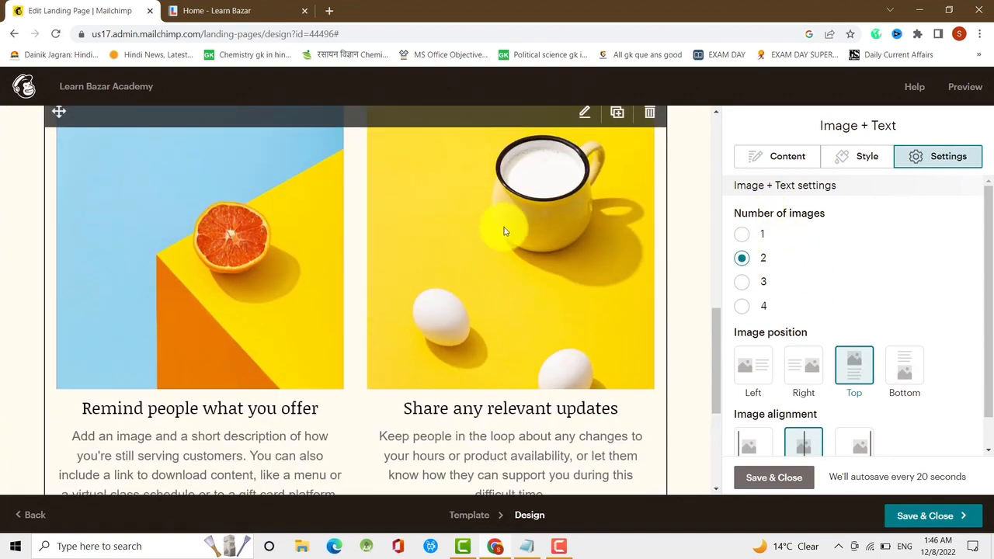
scroll(856, 348, down, 1)
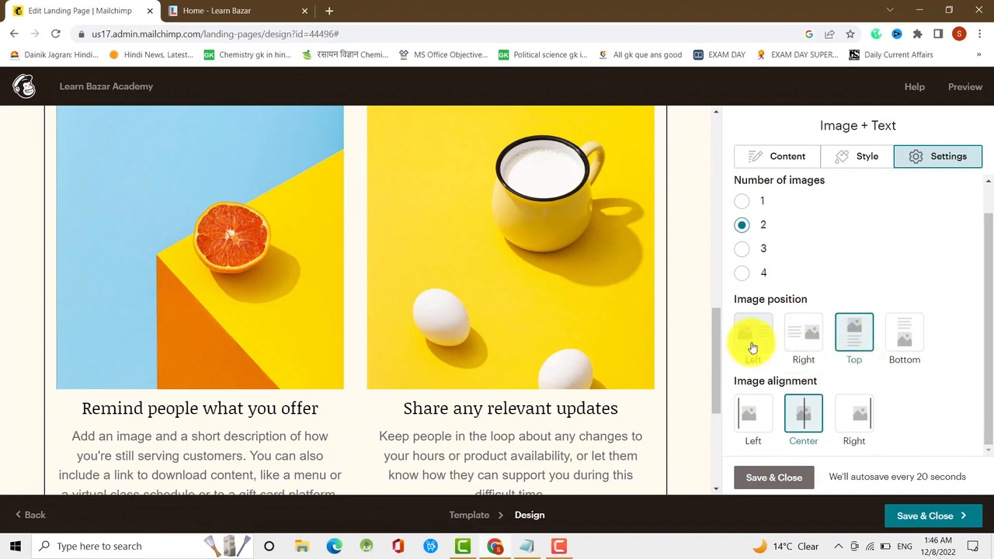
click(904, 344)
scroll(466, 288, up, 2)
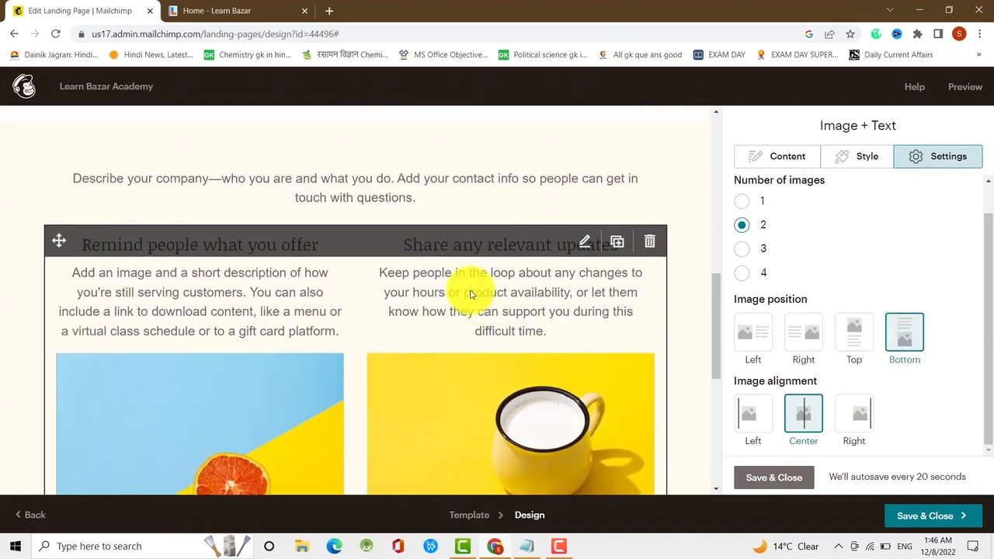
scroll(505, 365, down, 1)
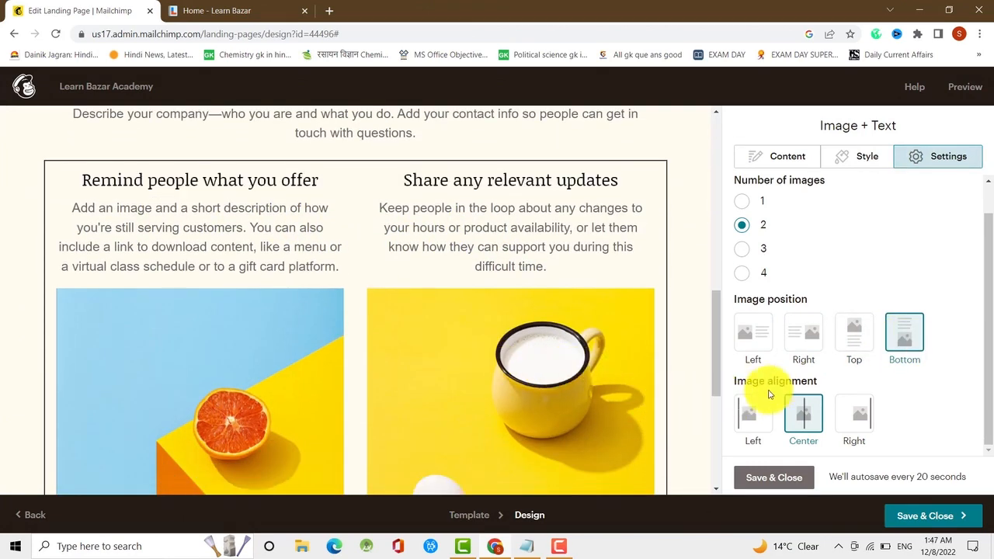
click(753, 334)
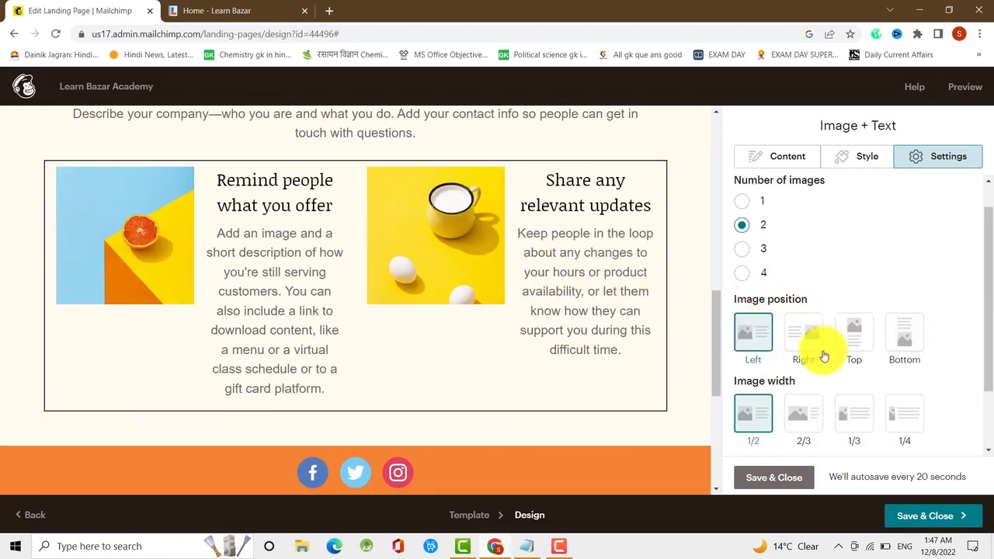
click(854, 334)
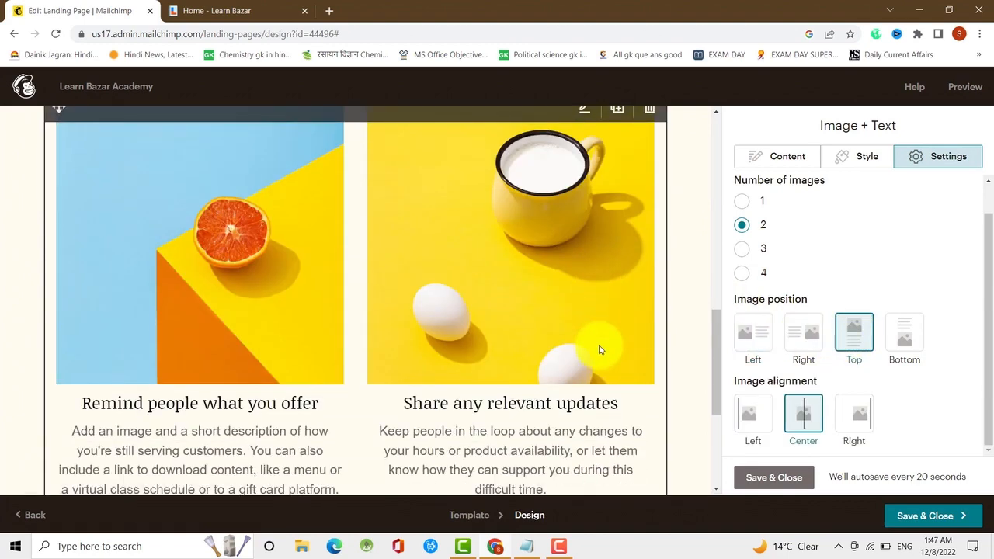
Open the footer's Social Follow block and view the services available for its Facebook entry
scroll(514, 340, down, 2)
scroll(516, 338, down, 2)
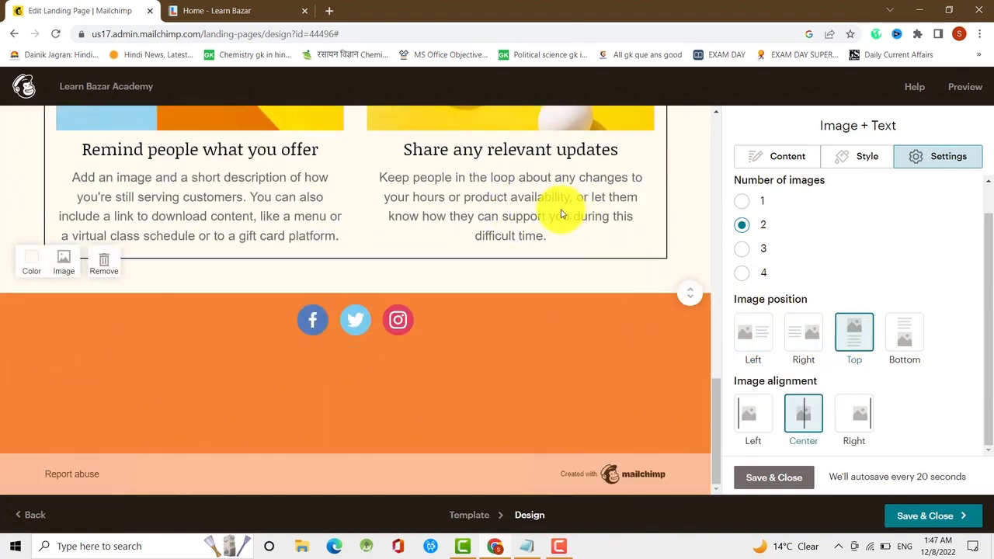
scroll(544, 223, up, 3)
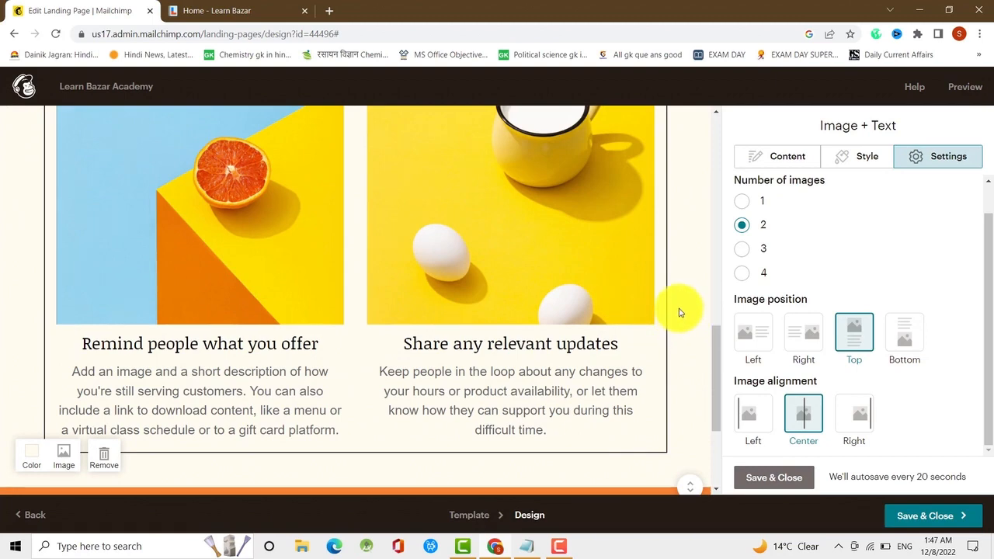
scroll(461, 384, down, 2)
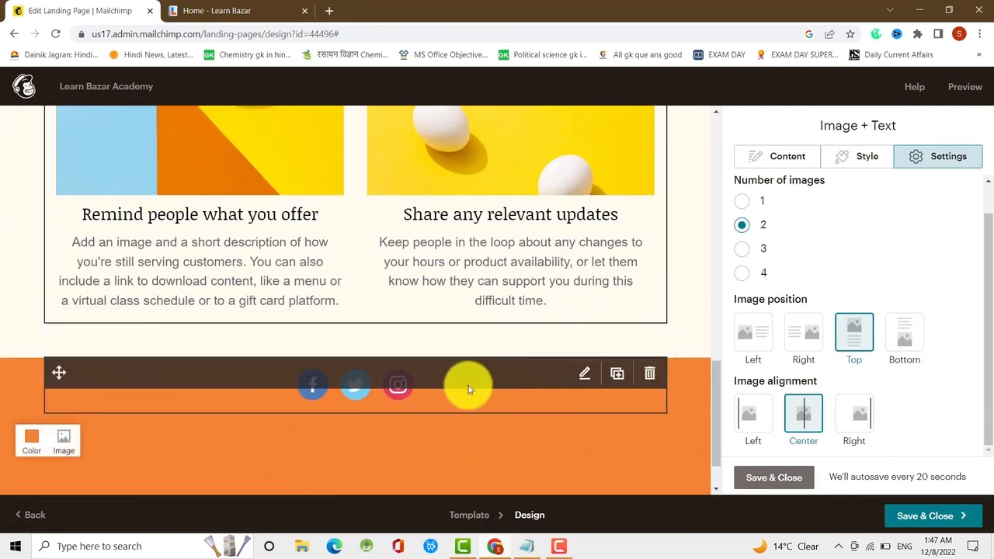
click(384, 399)
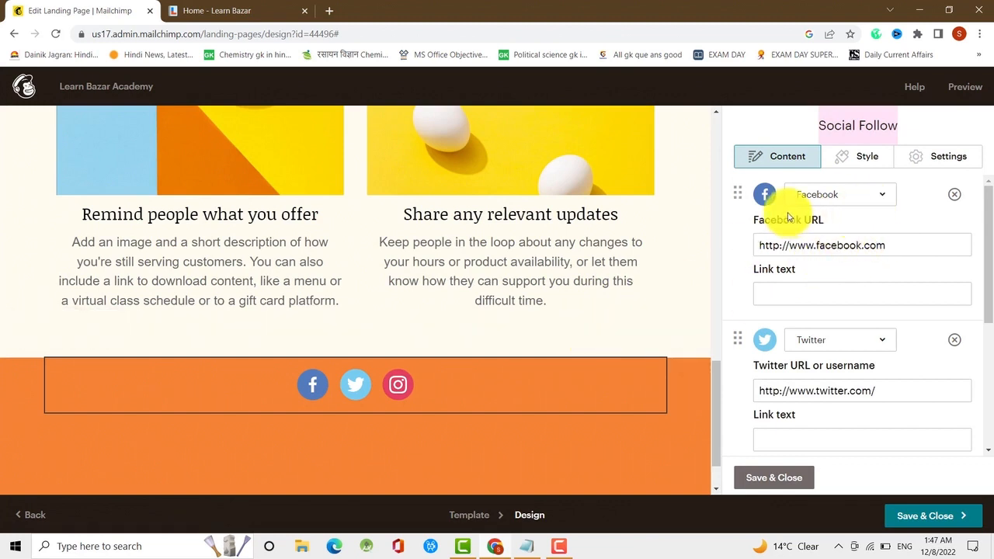
click(882, 196)
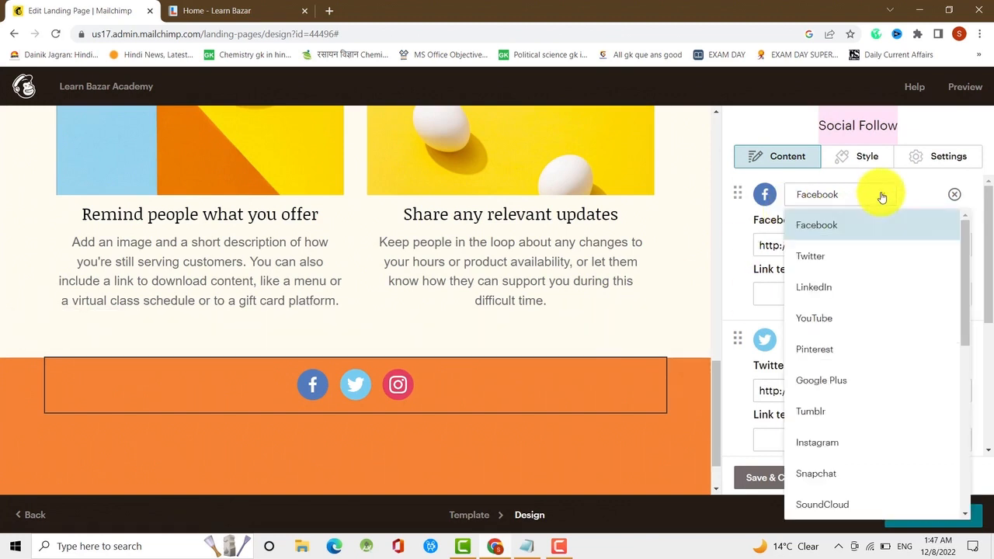
click(882, 197)
click(878, 200)
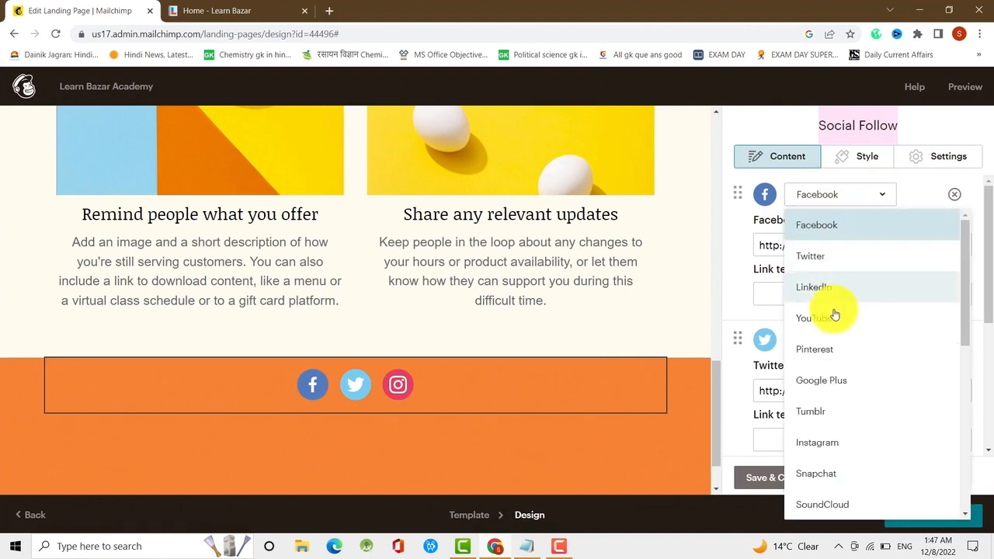
click(885, 196)
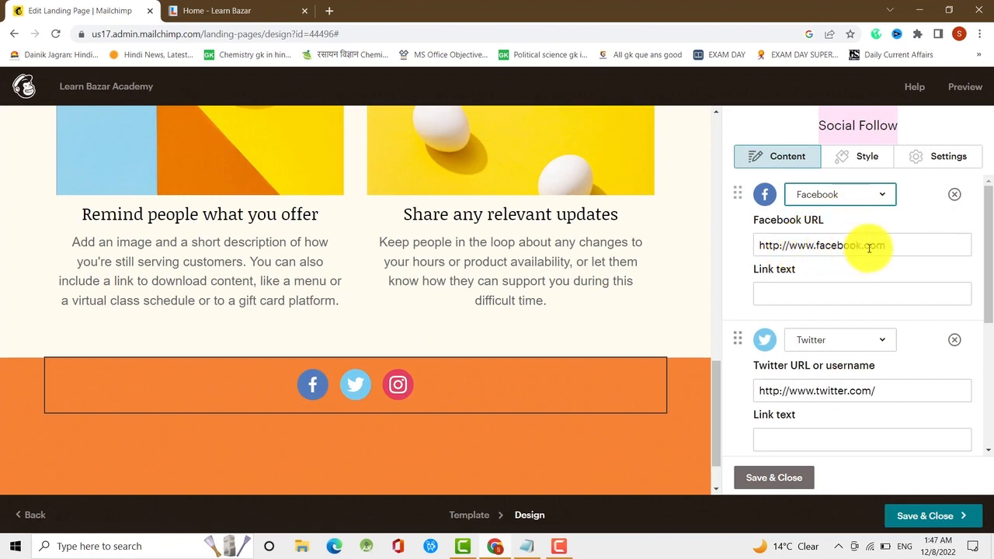
Examine the URL and link text fields of the Facebook, Twitter and Instagram entries in the Social Follow block
click(778, 245)
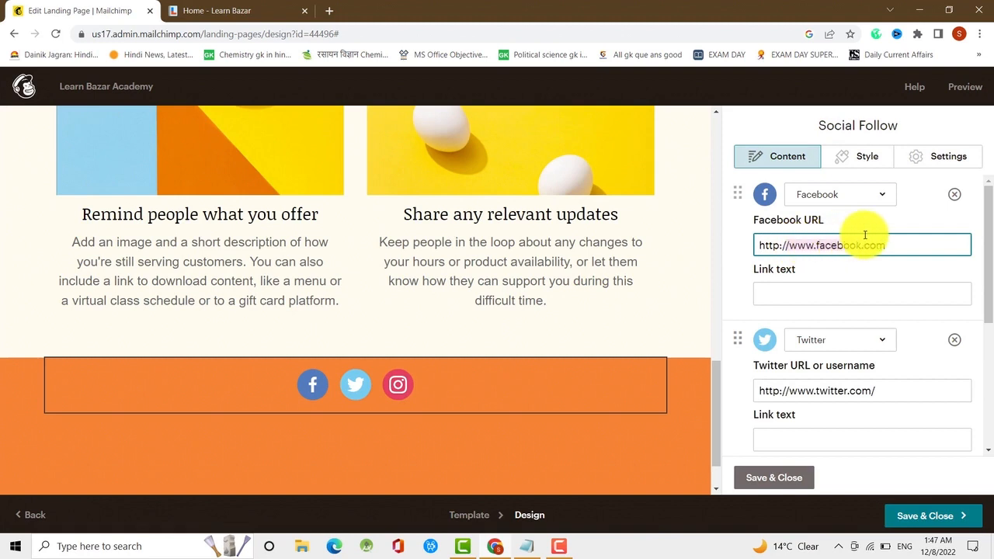
click(818, 293)
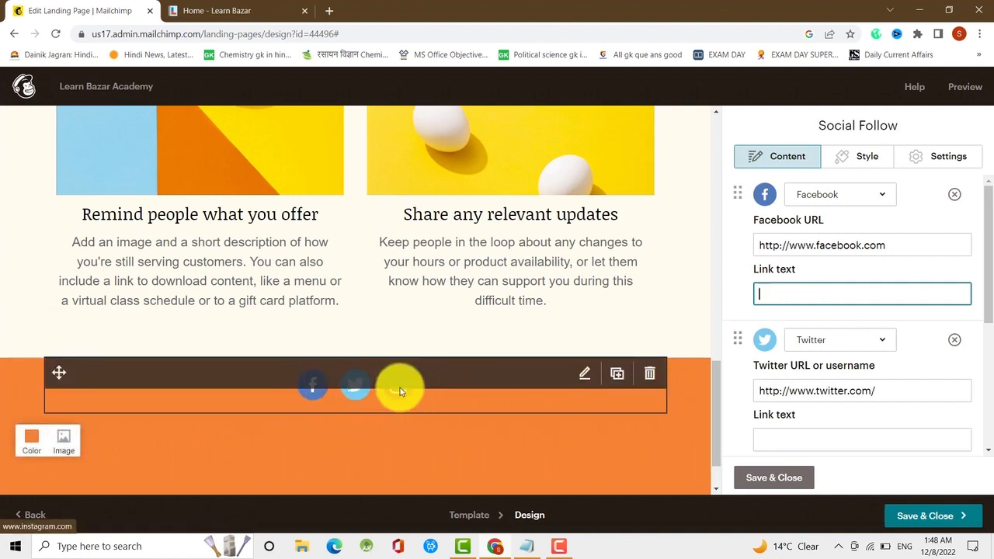
scroll(542, 387, down, 1)
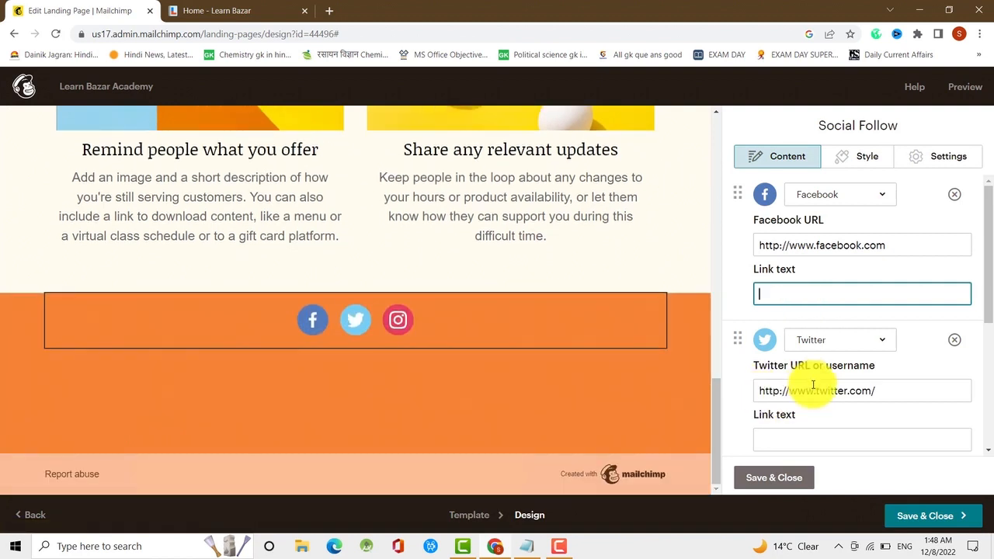
scroll(812, 384, down, 2)
scroll(815, 390, down, 2)
scroll(815, 391, up, 4)
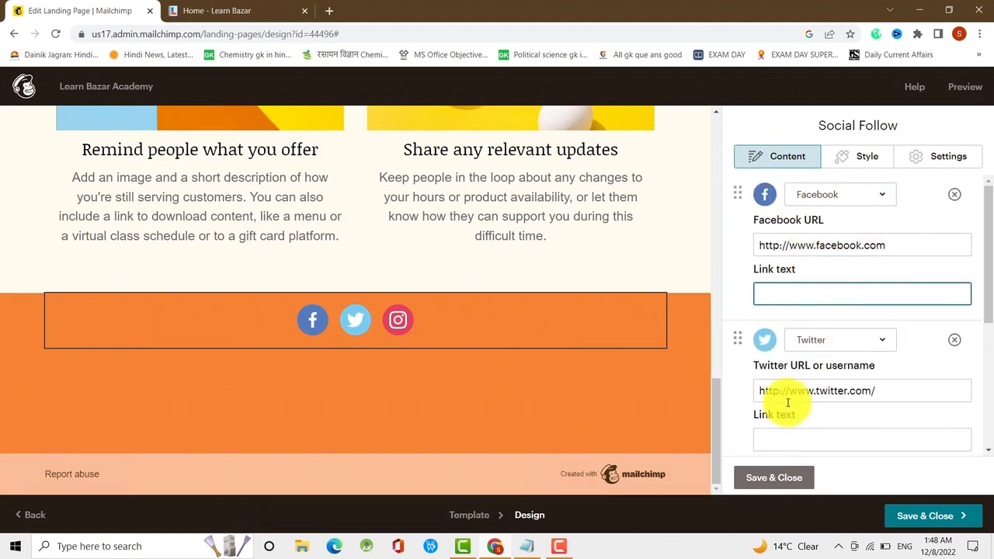
scroll(848, 356, down, 5)
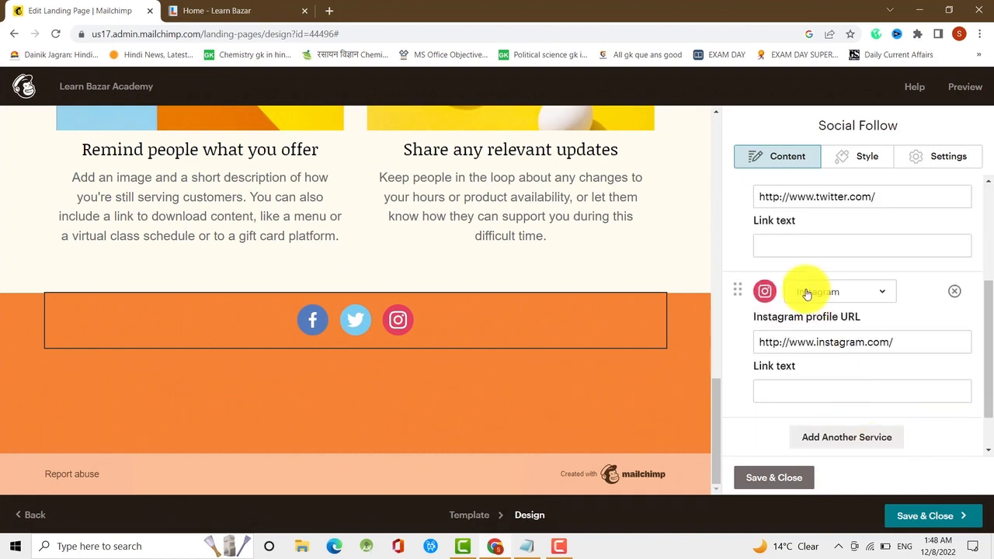
Add another service to the Social Follow block and set its type to YouTube
scroll(881, 352, down, 1)
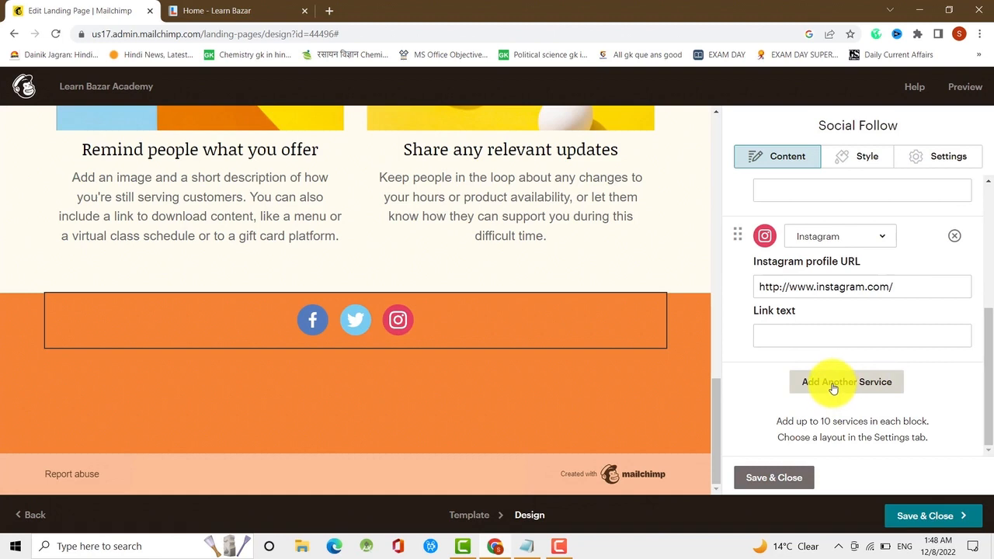
click(832, 382)
scroll(863, 373, down, 1)
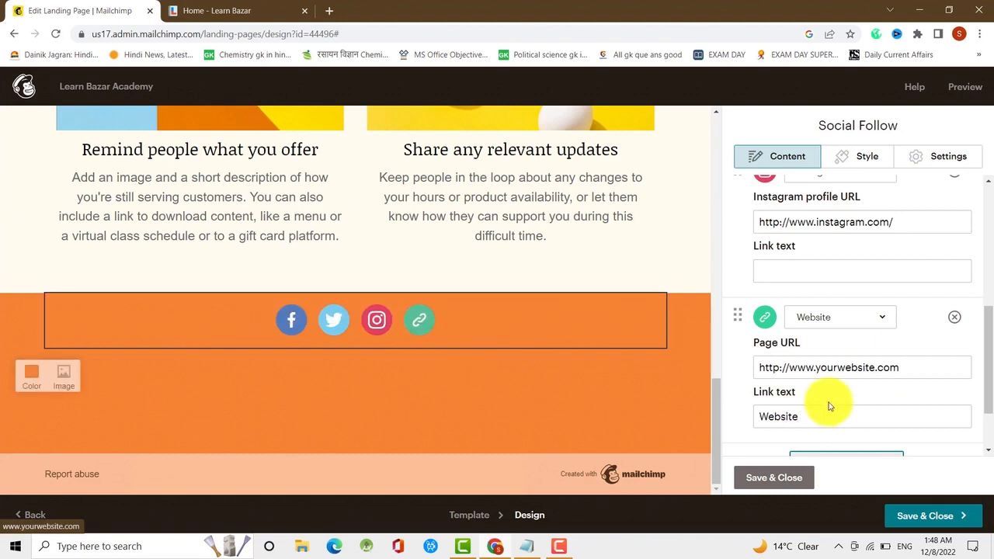
click(884, 321)
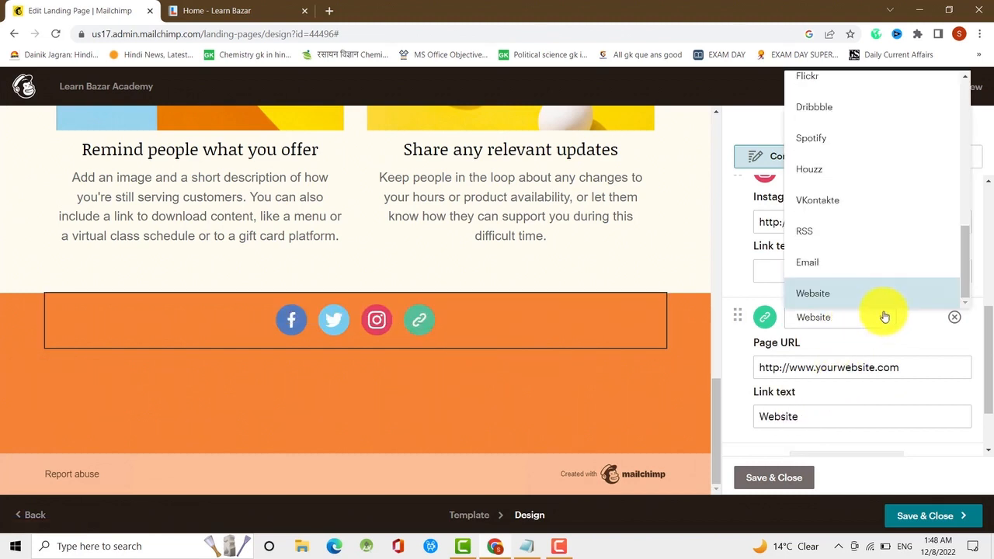
scroll(834, 236, up, 4)
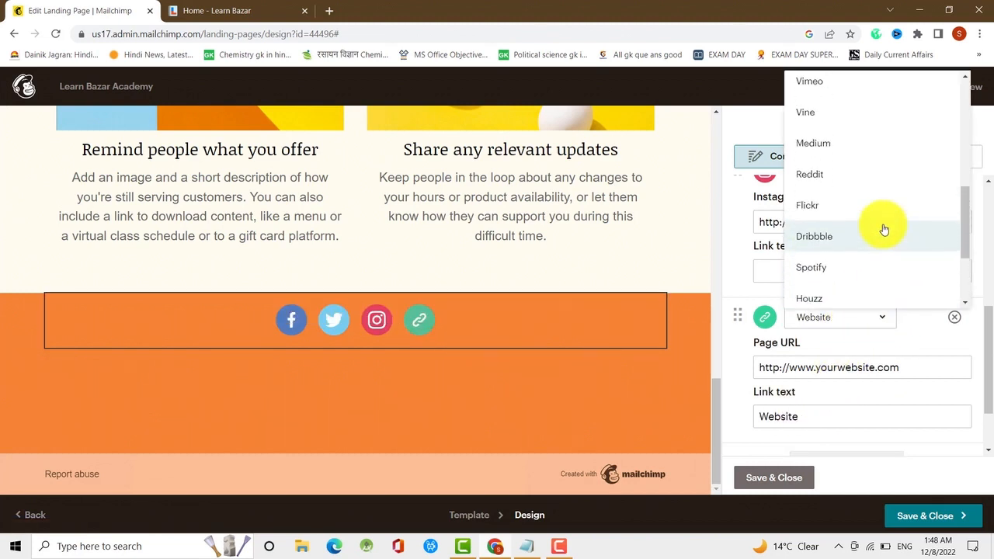
scroll(862, 247, up, 1)
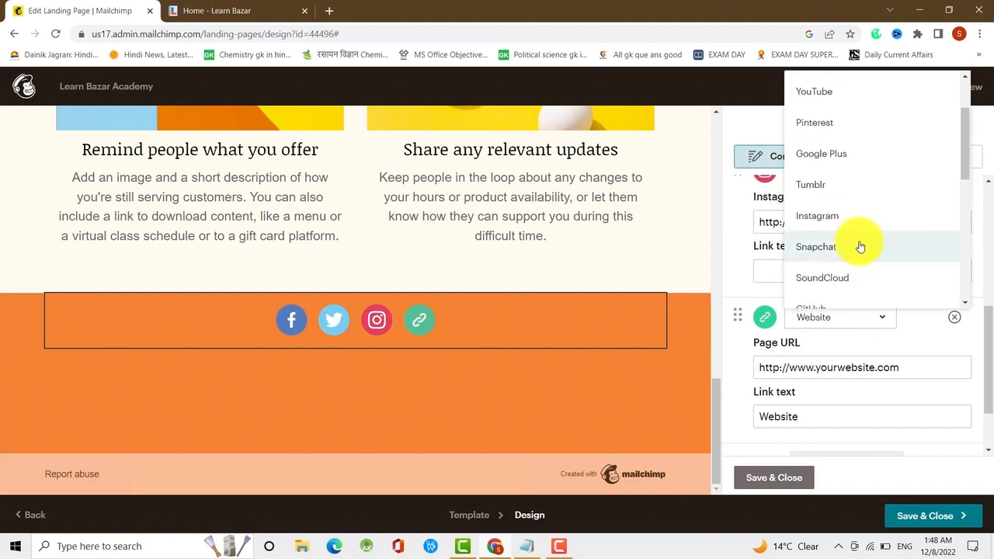
click(825, 100)
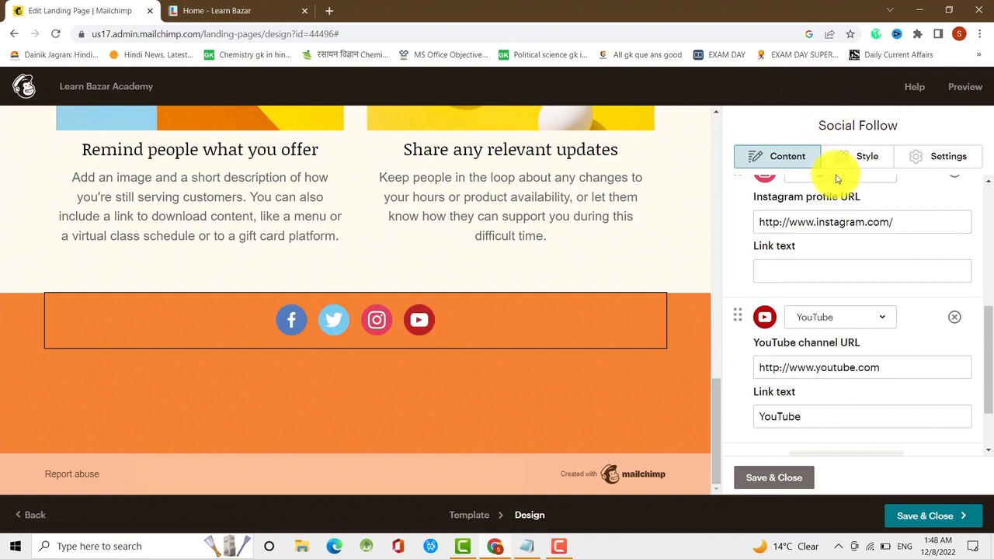
Inspect the YouTube entry's channel URL and link text, and remove the entry from the Social Follow block
scroll(844, 344, down, 1)
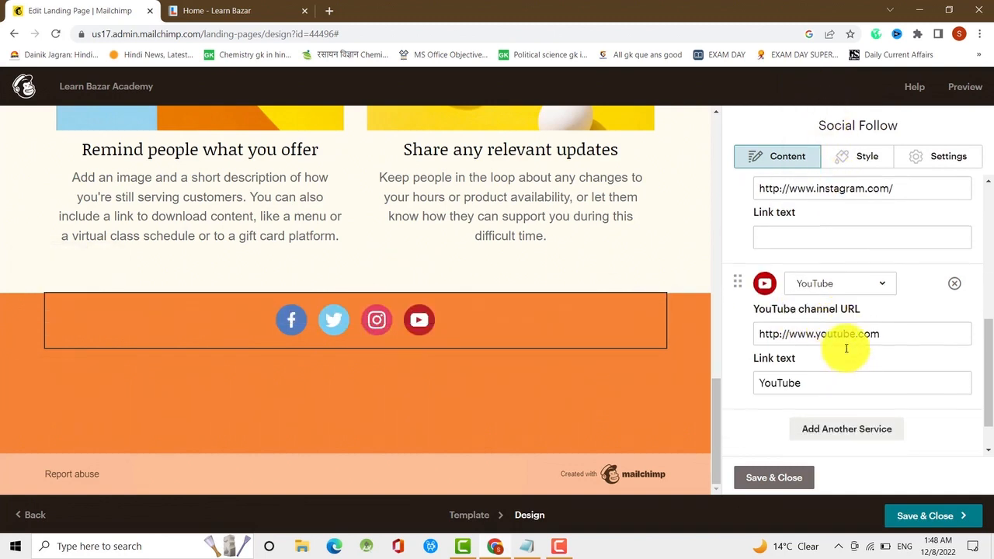
drag(896, 303, 746, 302)
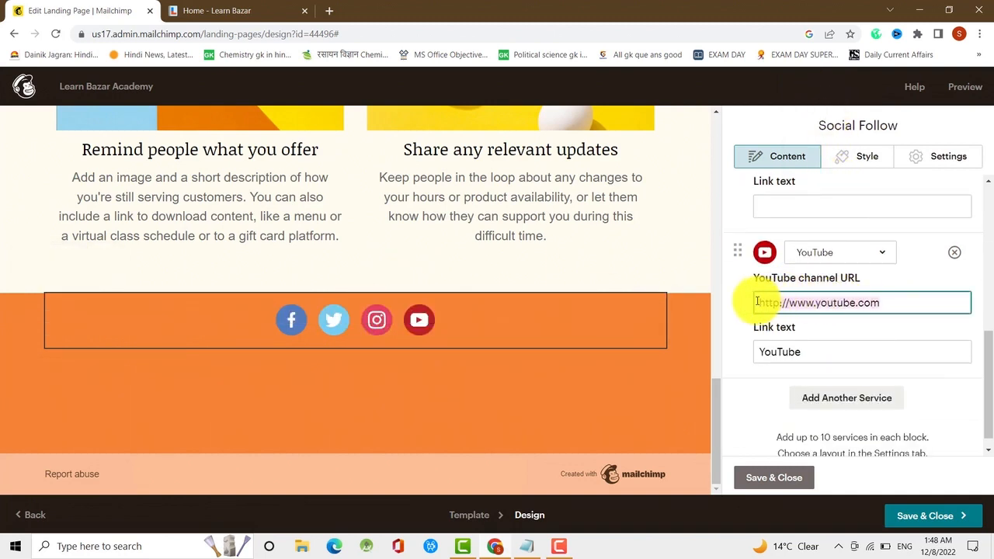
click(901, 305)
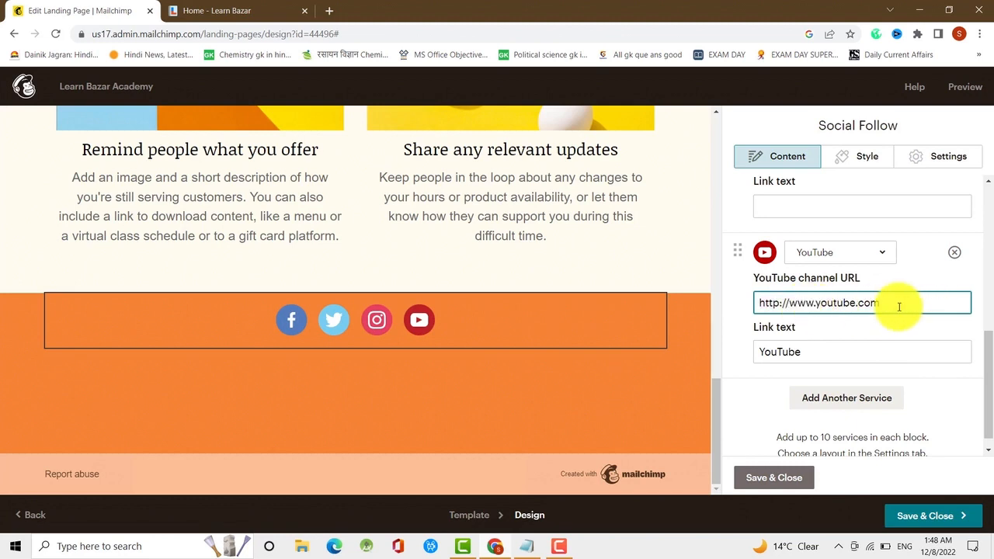
scroll(800, 365, down, 1)
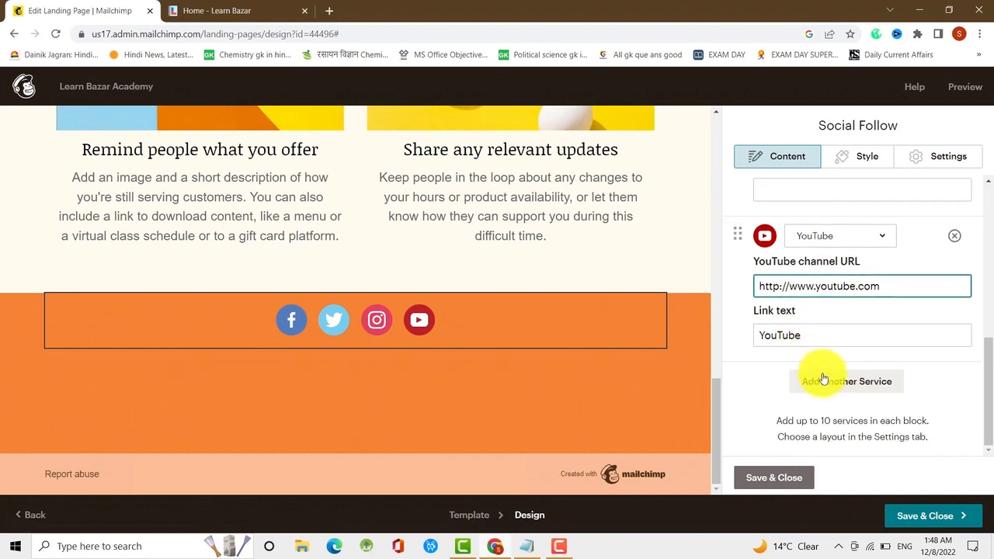
scroll(821, 440, up, 2)
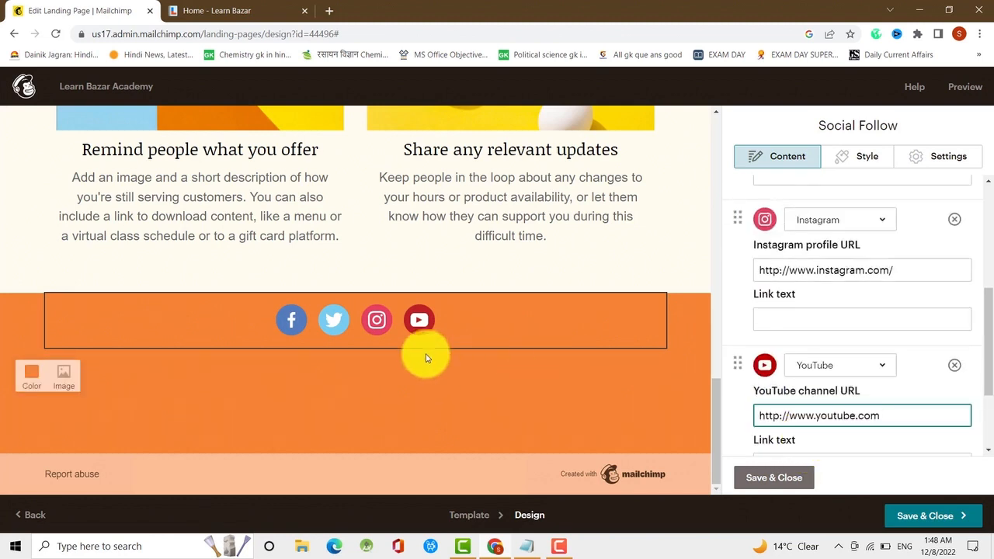
click(954, 367)
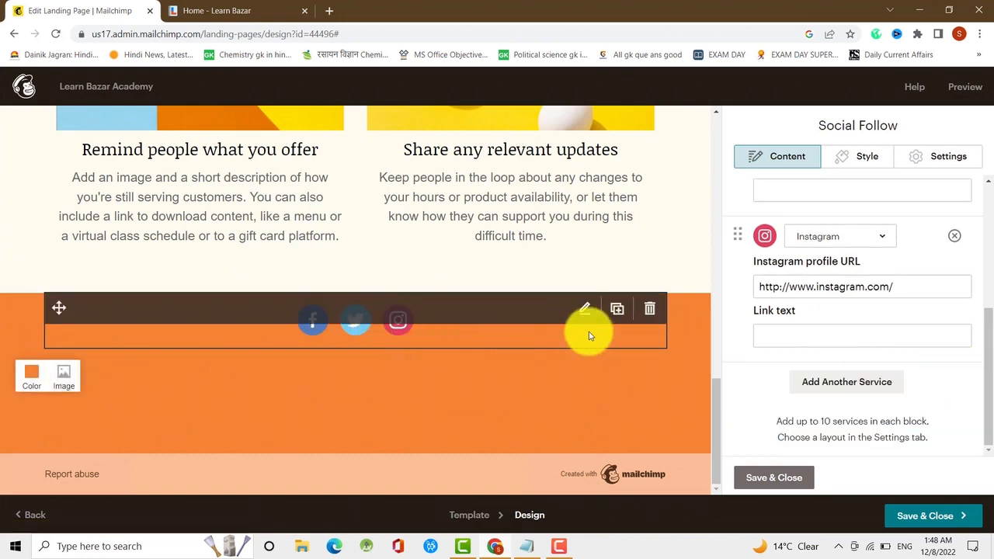
click(830, 381)
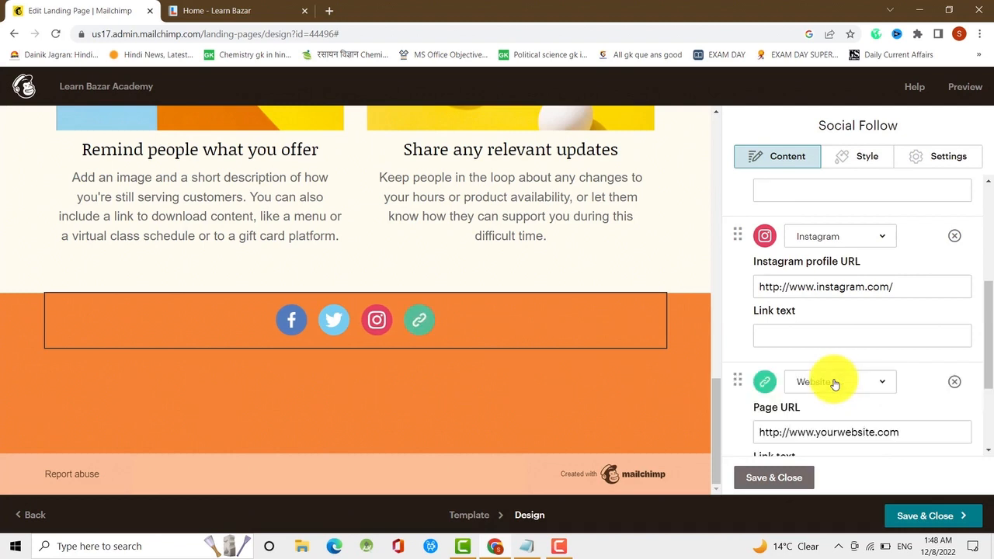
click(879, 318)
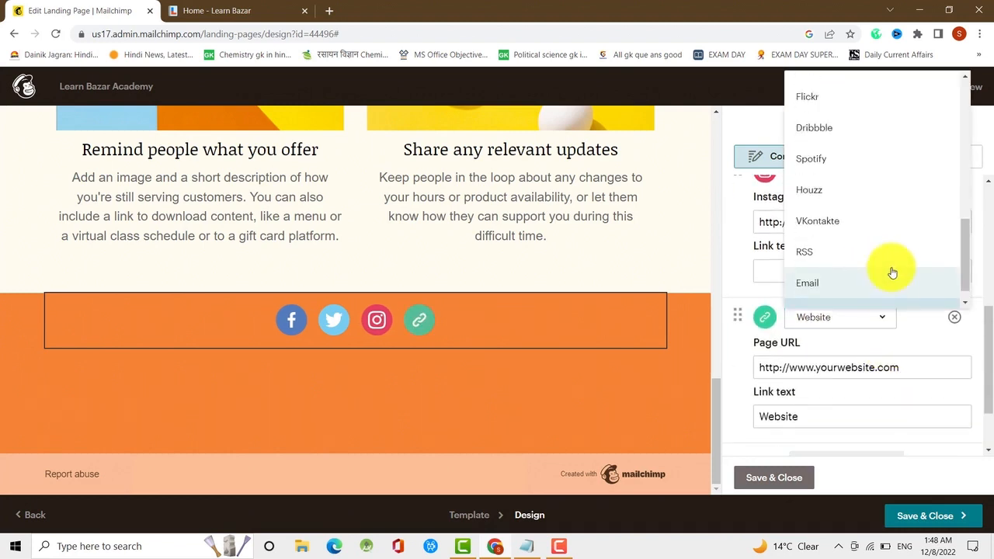
scroll(901, 249, up, 5)
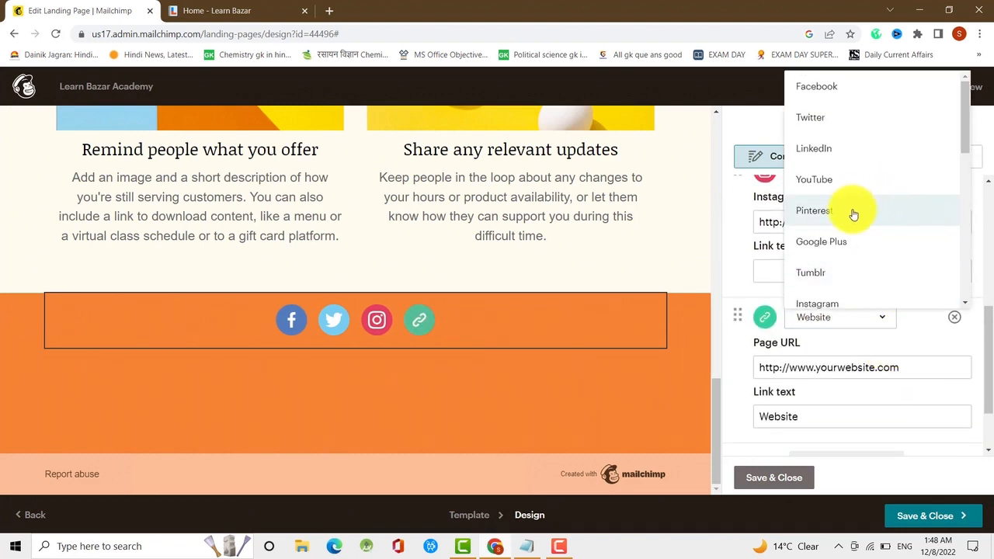
click(822, 182)
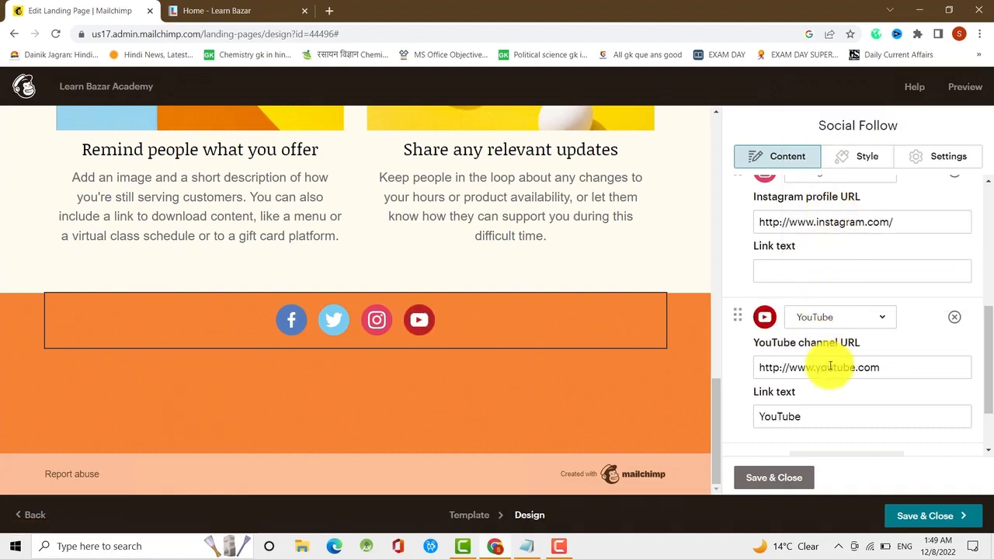
drag(884, 366, 759, 363)
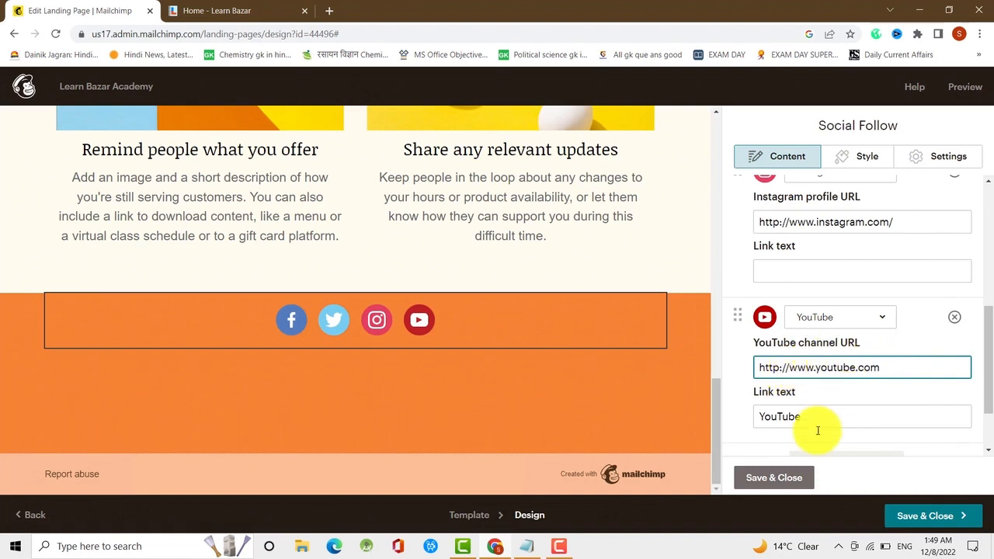
scroll(817, 443, down, 1)
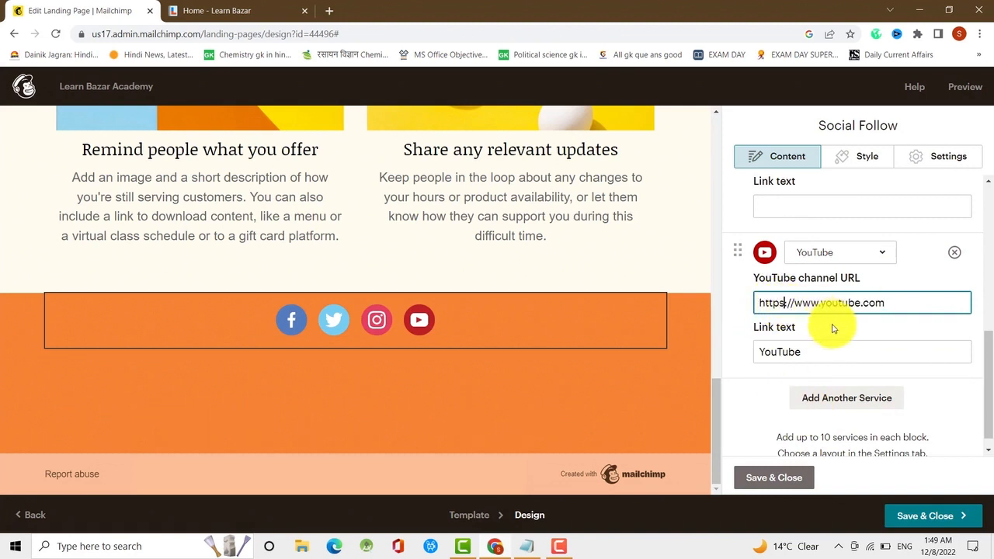
text(:)
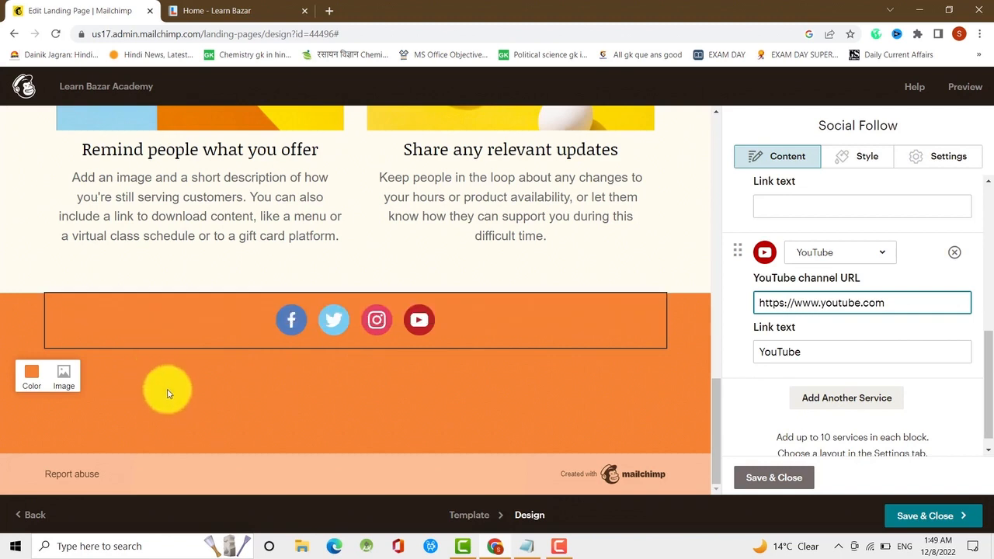
Set the footer section's background color to black, and save and close the Social Follow block
click(32, 384)
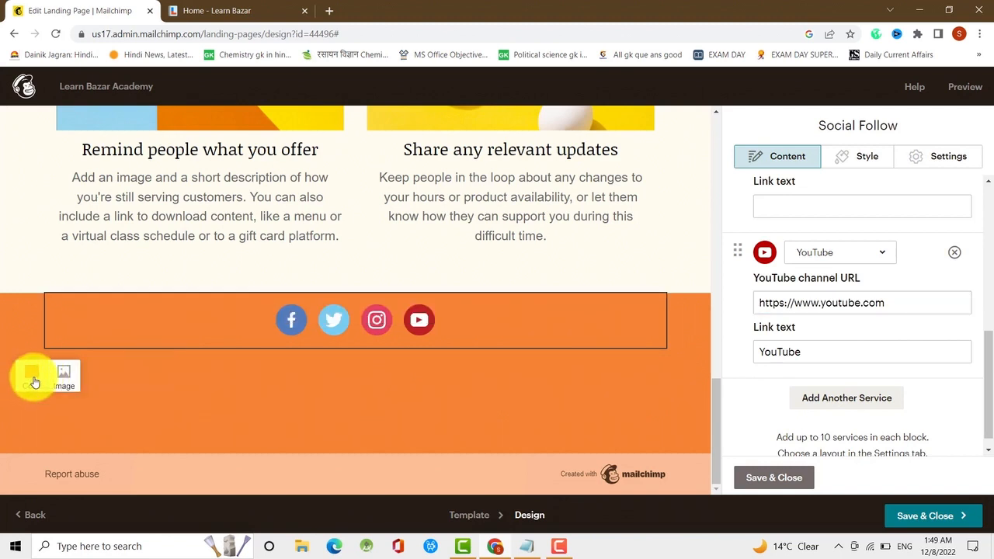
click(32, 383)
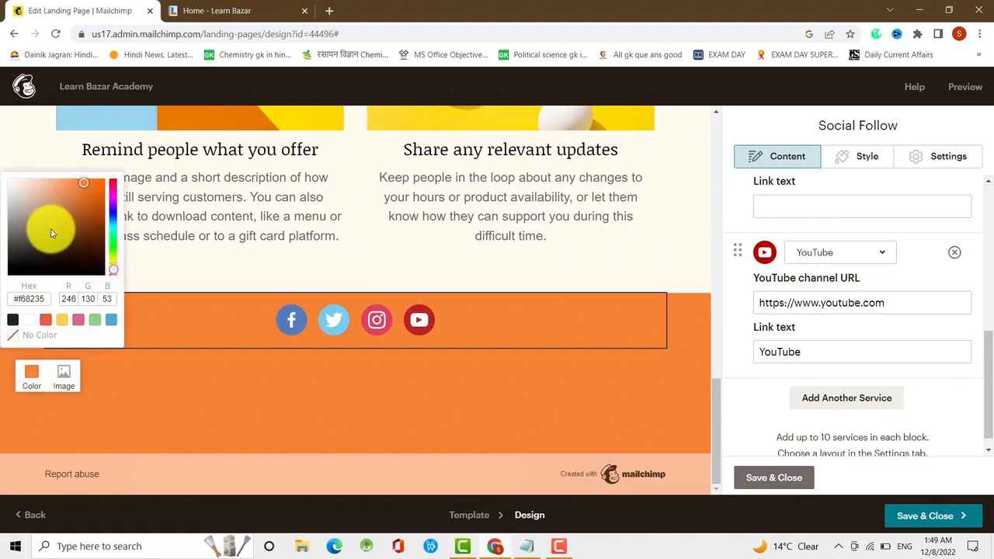
click(113, 233)
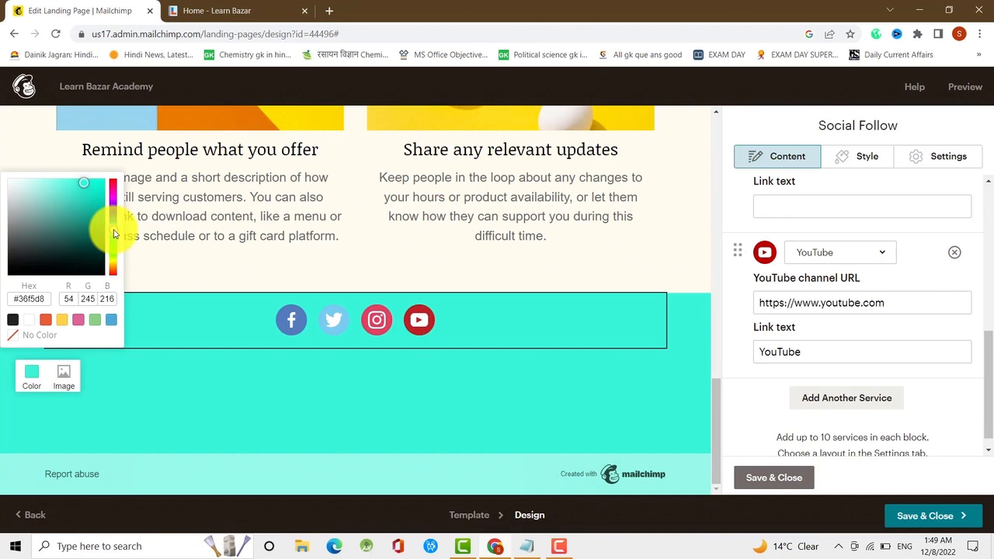
click(45, 321)
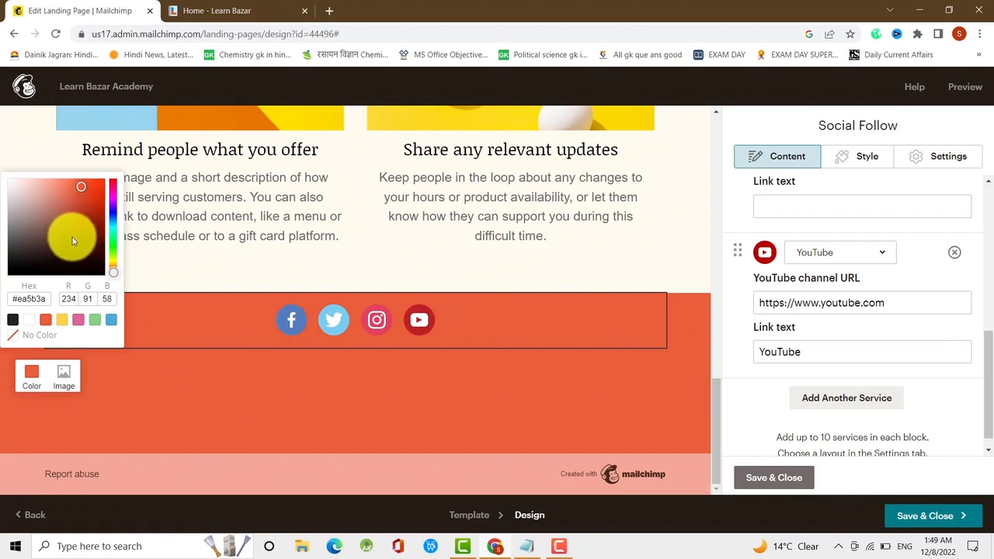
click(82, 274)
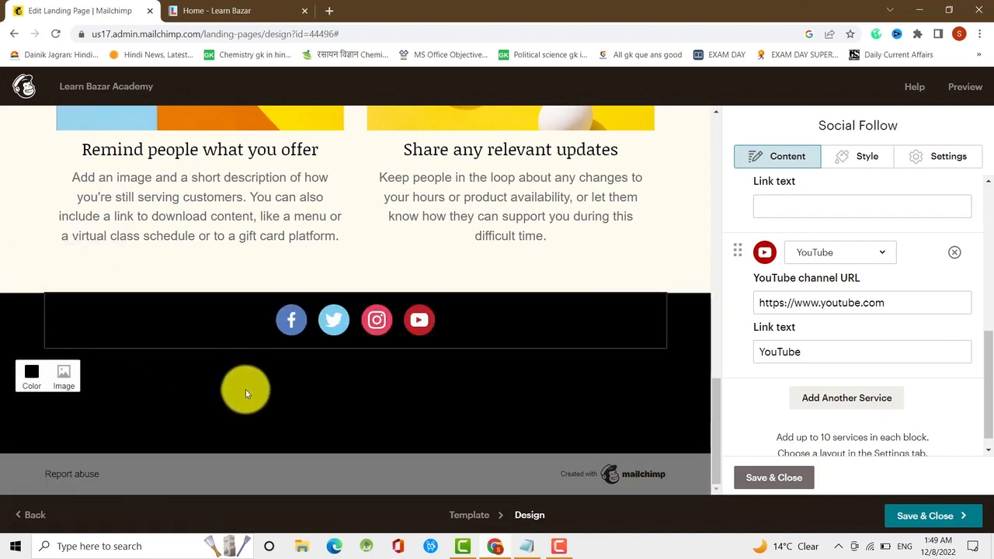
scroll(766, 446, down, 1)
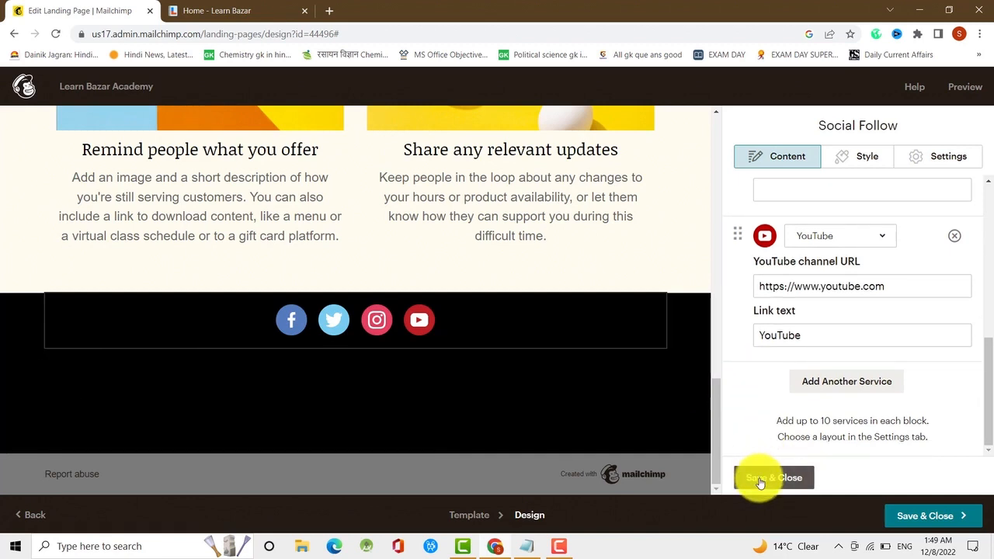
click(774, 478)
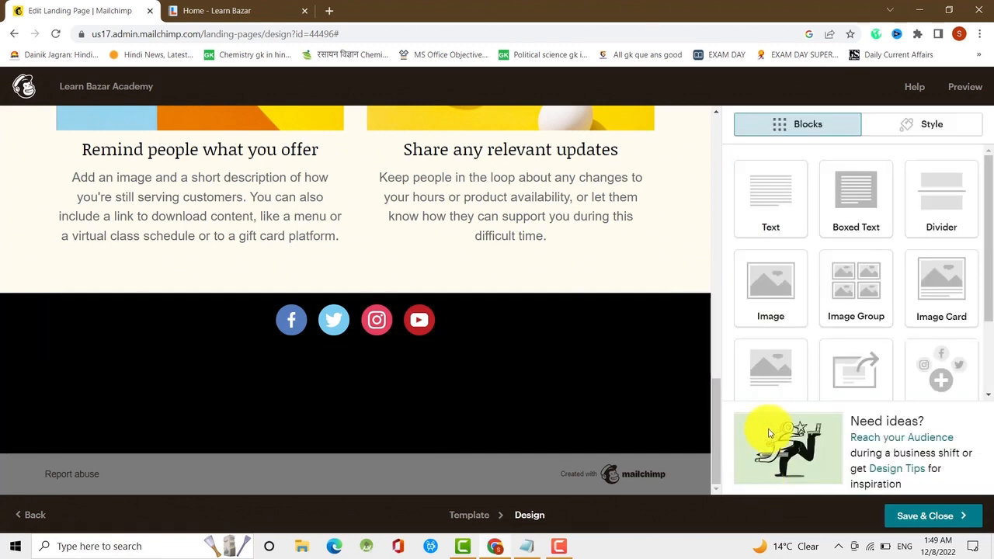
Insert a Button block between the signup form and the company description text
scroll(668, 338, up, 3)
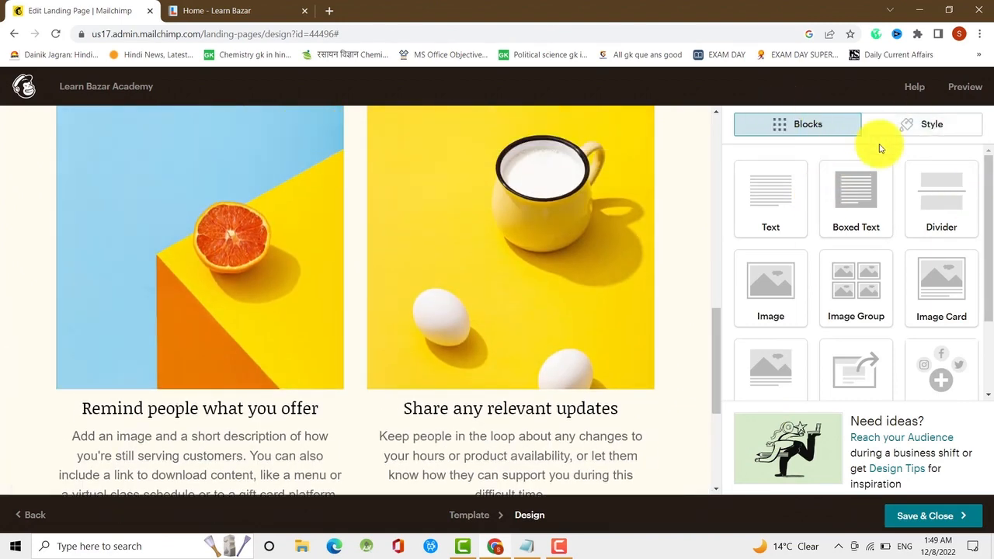
scroll(587, 288, down, 3)
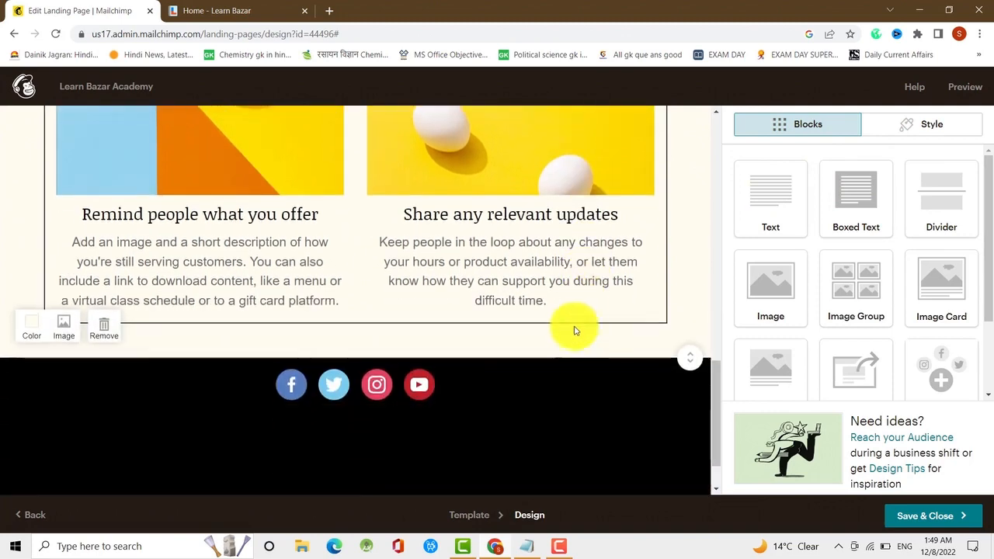
scroll(573, 328, up, 5)
scroll(610, 248, up, 3)
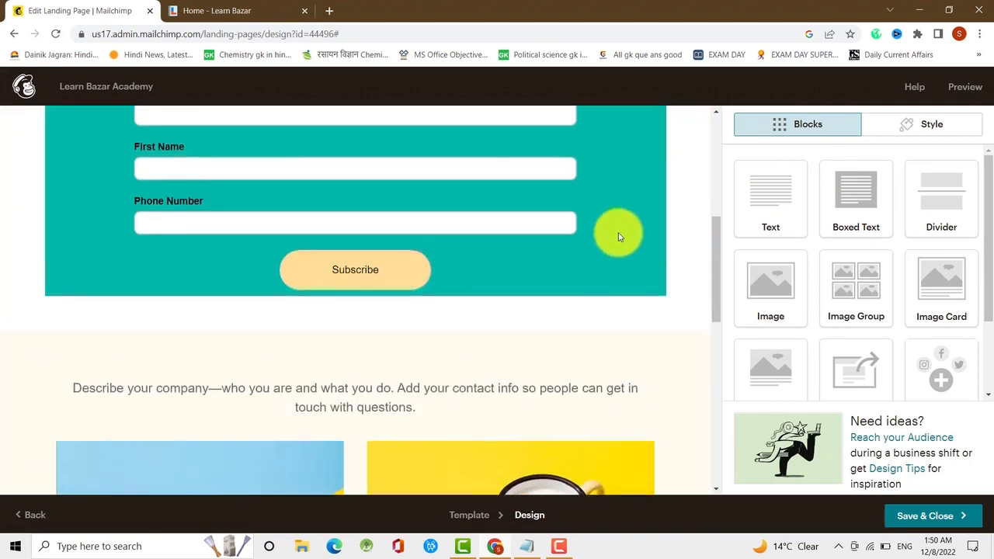
scroll(431, 365, down, 2)
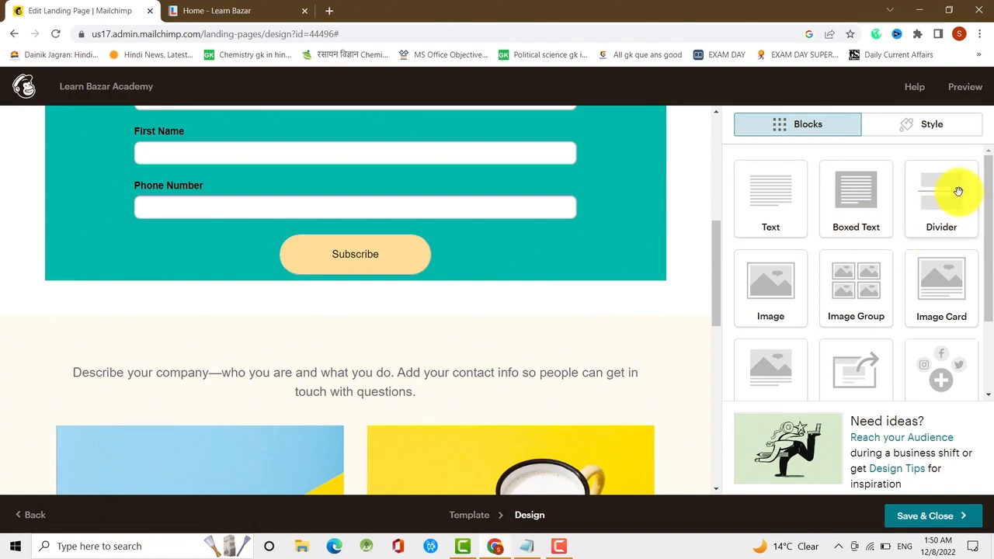
scroll(931, 316, down, 1)
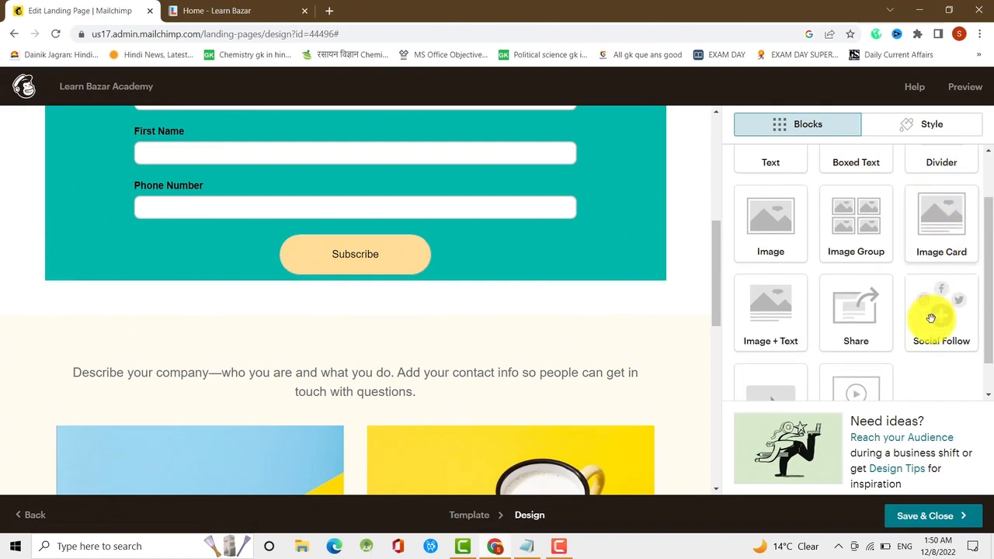
scroll(932, 317, down, 1)
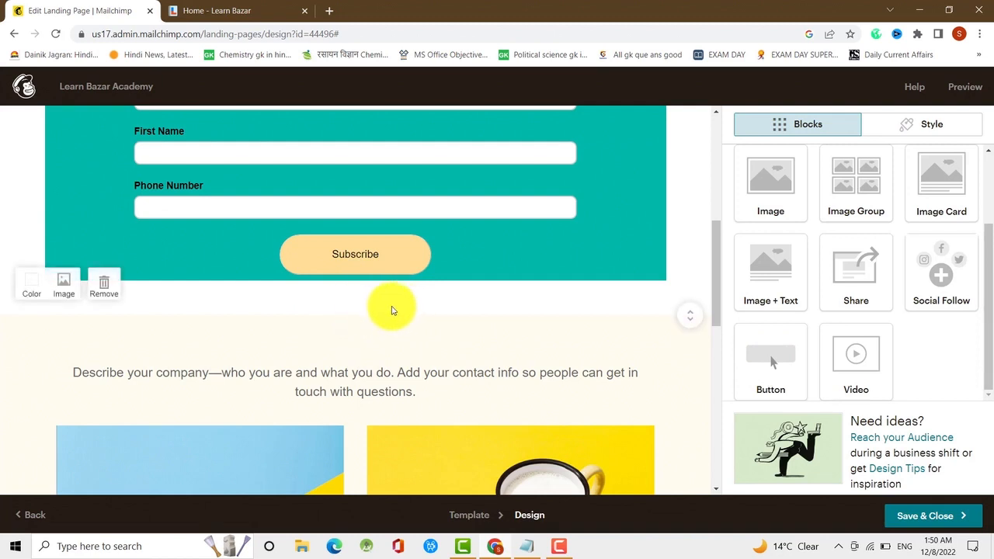
drag(769, 349, 349, 328)
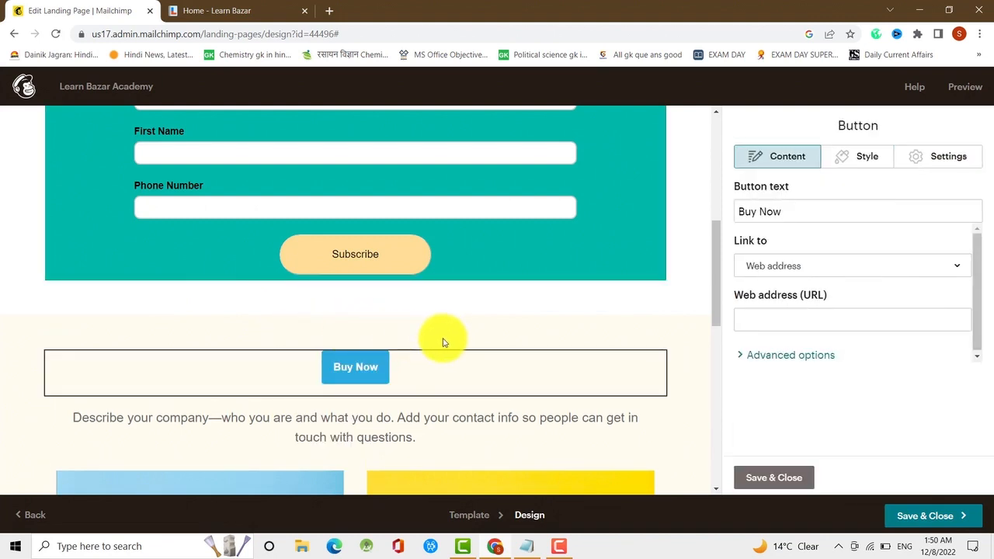
Replace the new button's text with "Join Prime Membership"
scroll(425, 357, down, 1)
scroll(425, 356, up, 1)
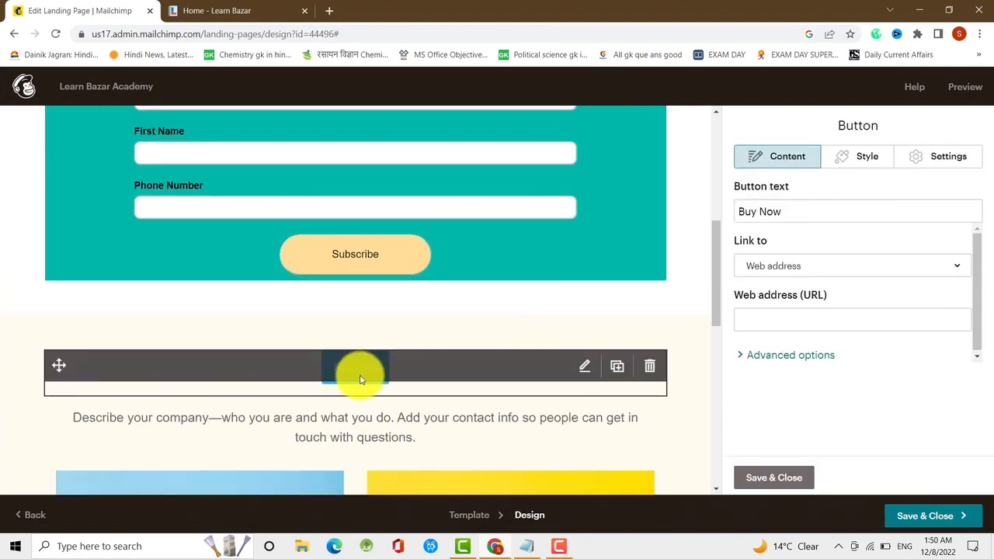
drag(797, 210, 701, 211)
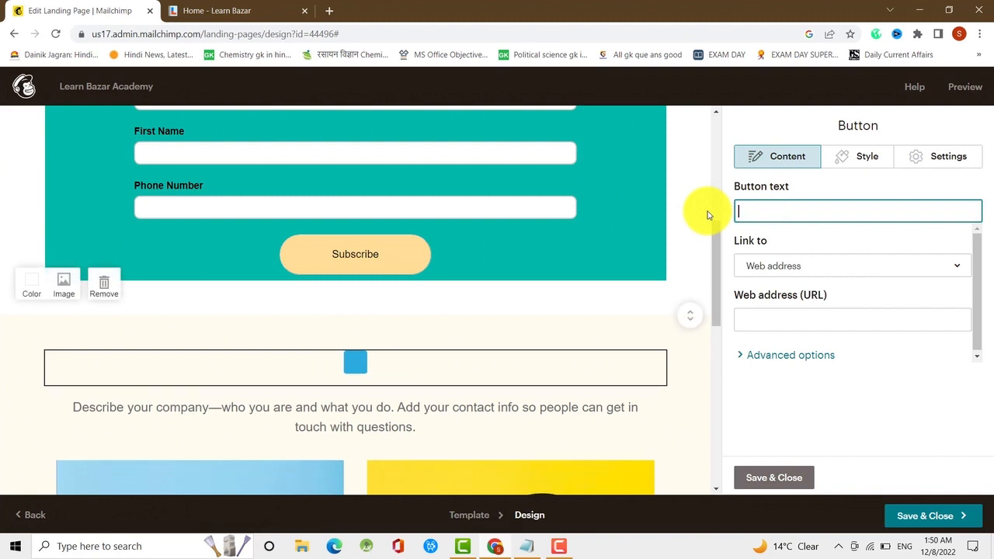
text(Join Prime Membership)
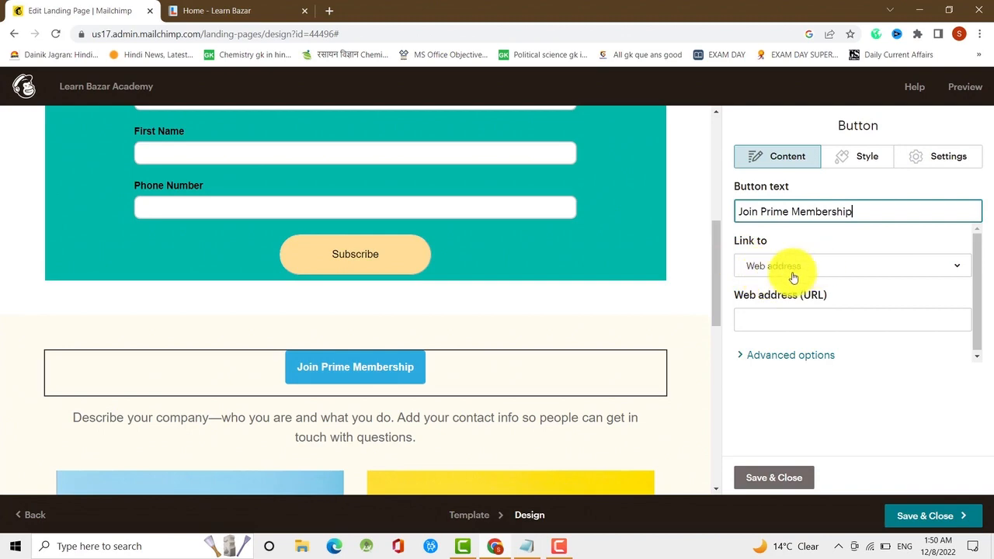
click(245, 14)
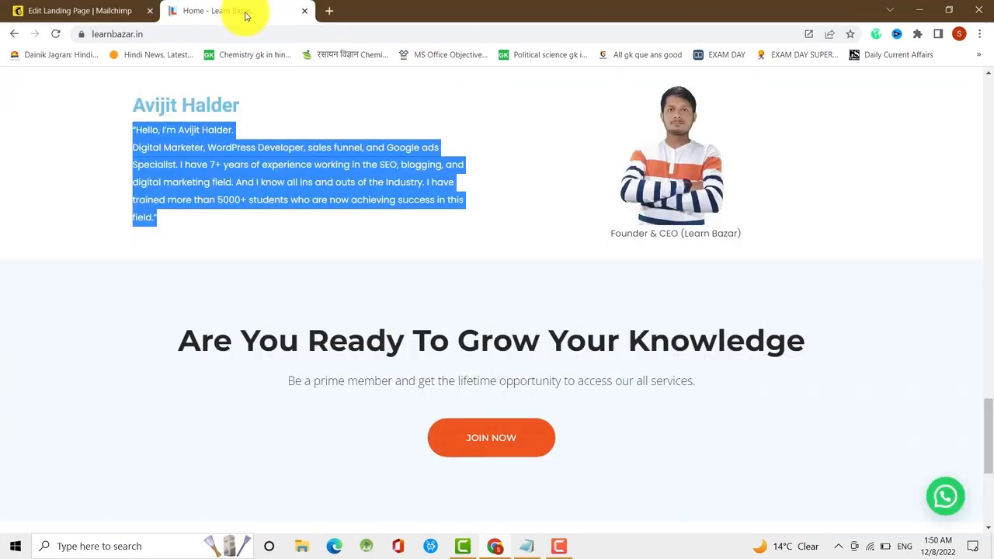
double_click(212, 35)
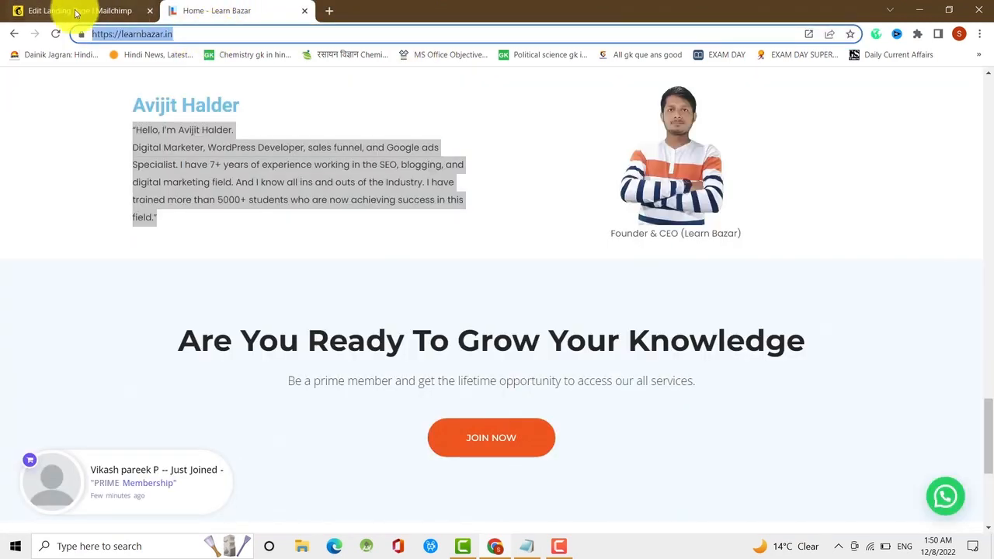
click(39, 11)
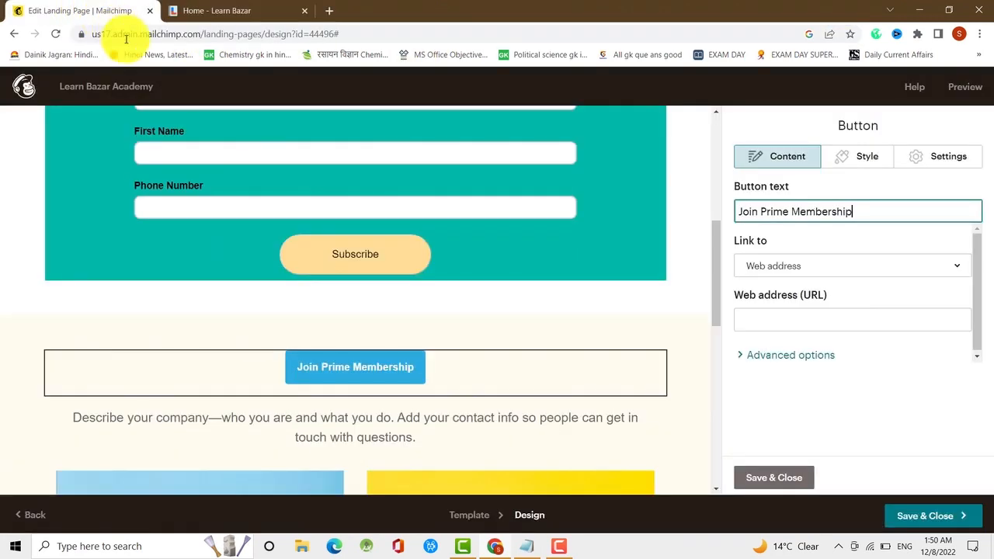
click(816, 322)
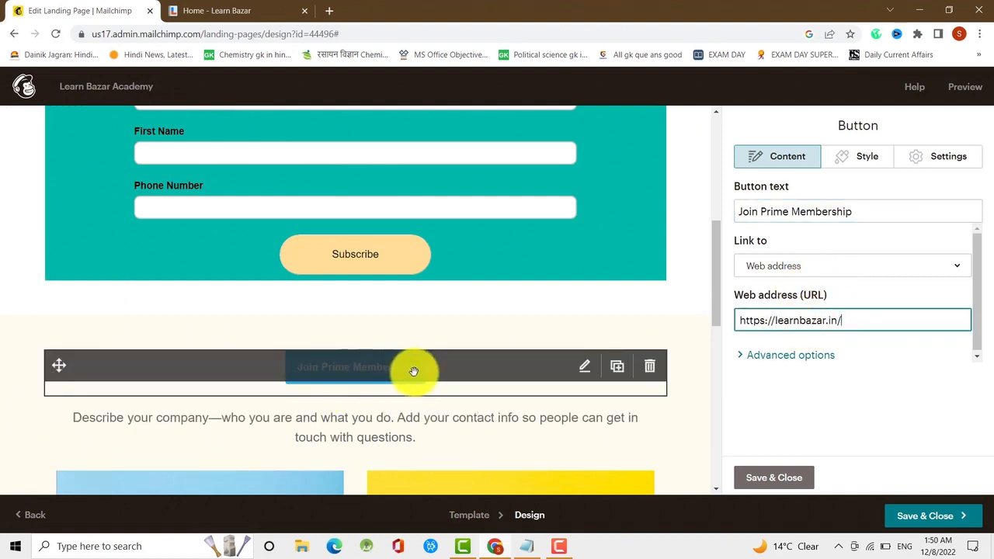
click(781, 361)
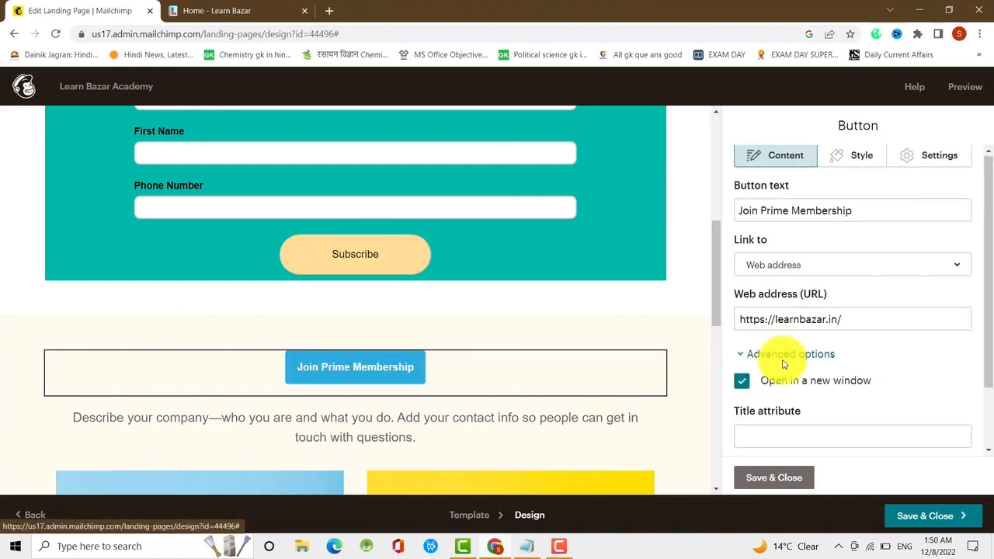
scroll(782, 362, down, 2)
scroll(793, 396, up, 2)
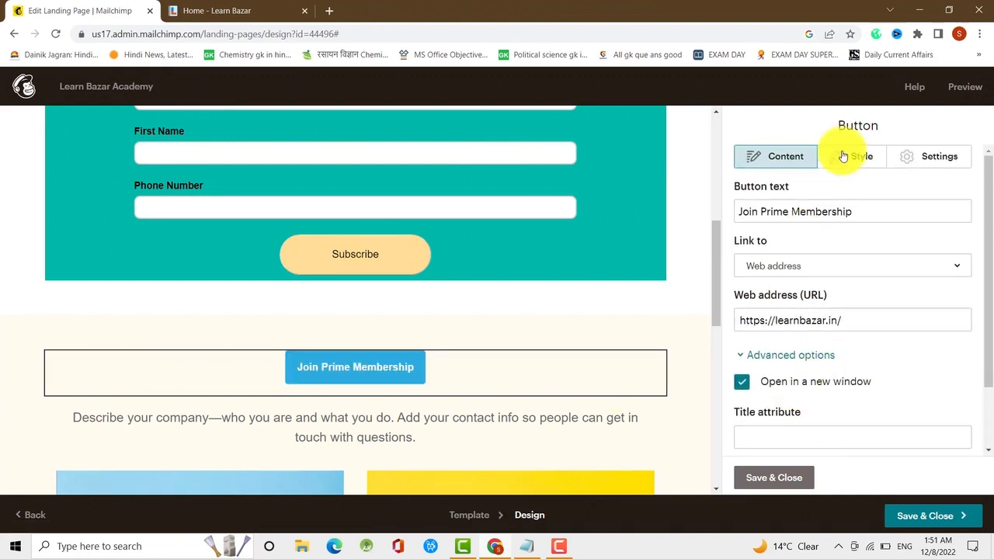
Increase the Join Prime Membership button's rounded corners to nearly the maximum
click(871, 166)
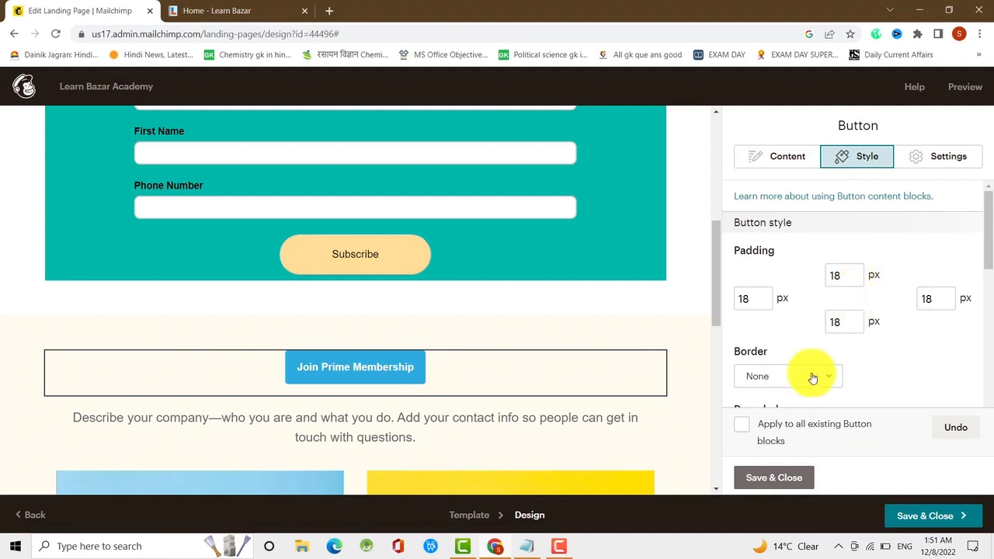
scroll(814, 371, down, 1)
scroll(814, 368, down, 1)
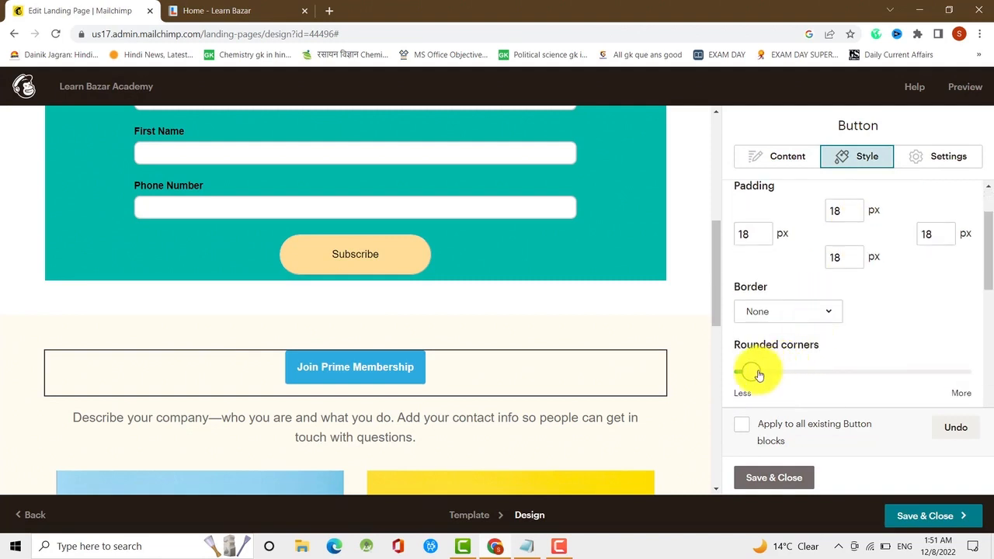
drag(787, 378, 896, 373)
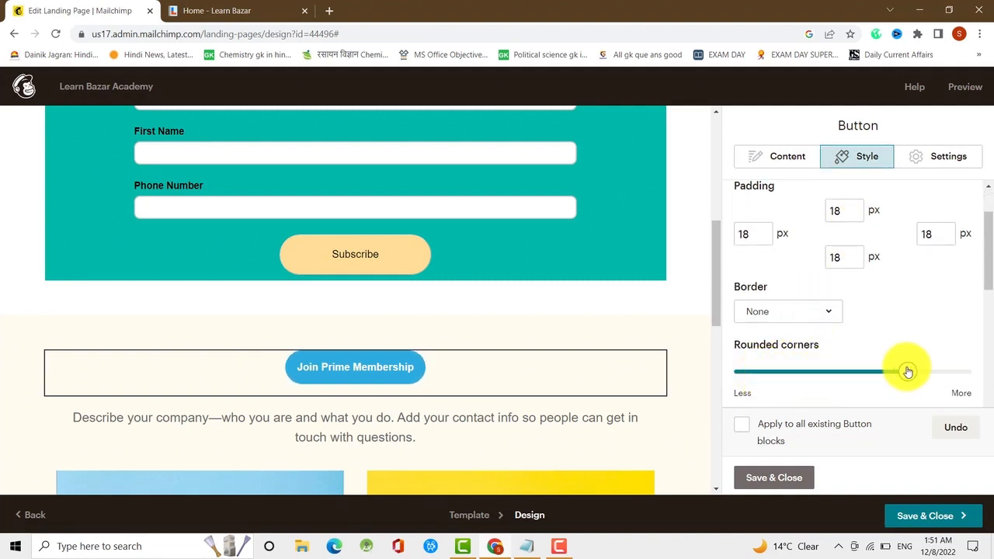
scroll(850, 346, down, 3)
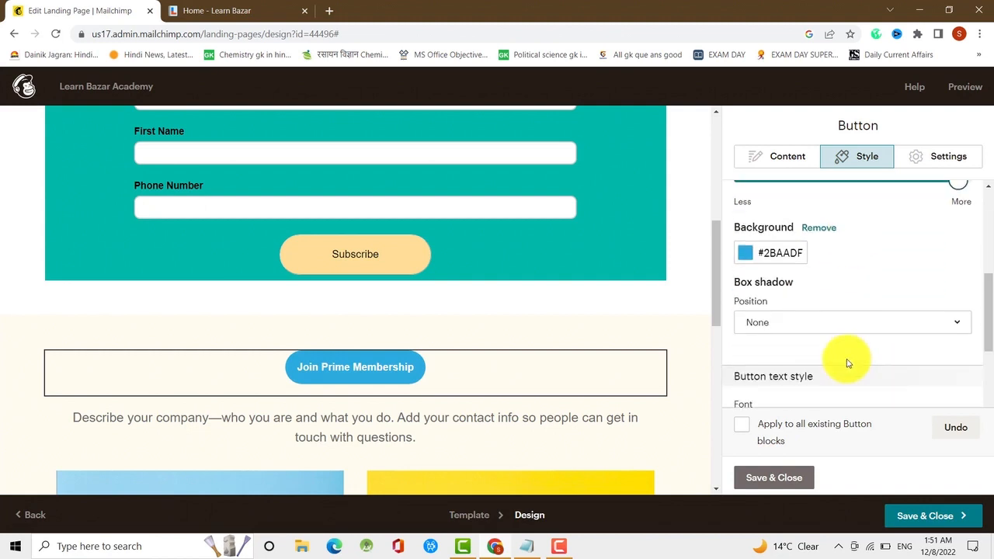
scroll(825, 262, up, 2)
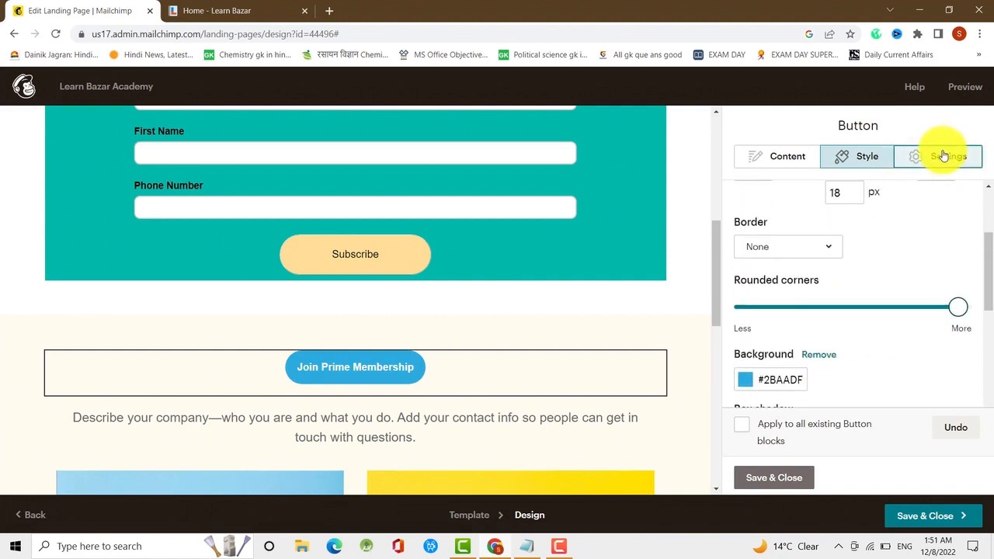
Check the button's alignment and width options, and save and close the Button block
click(943, 156)
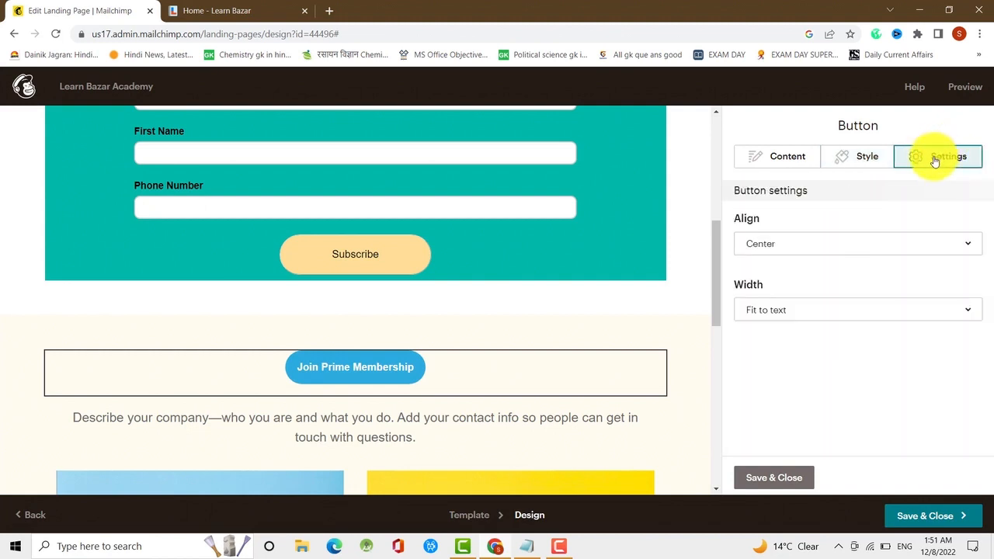
click(898, 245)
click(897, 246)
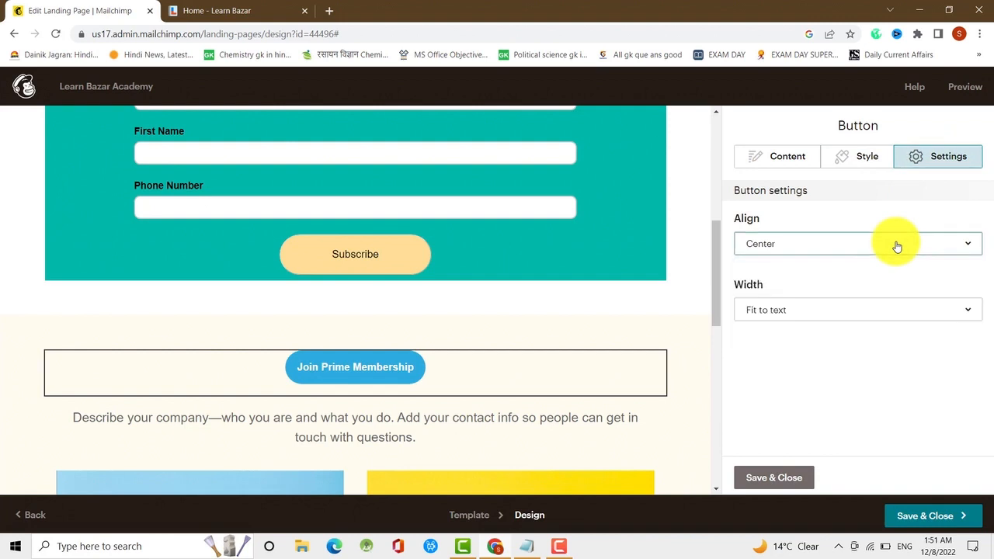
click(871, 312)
click(871, 312)
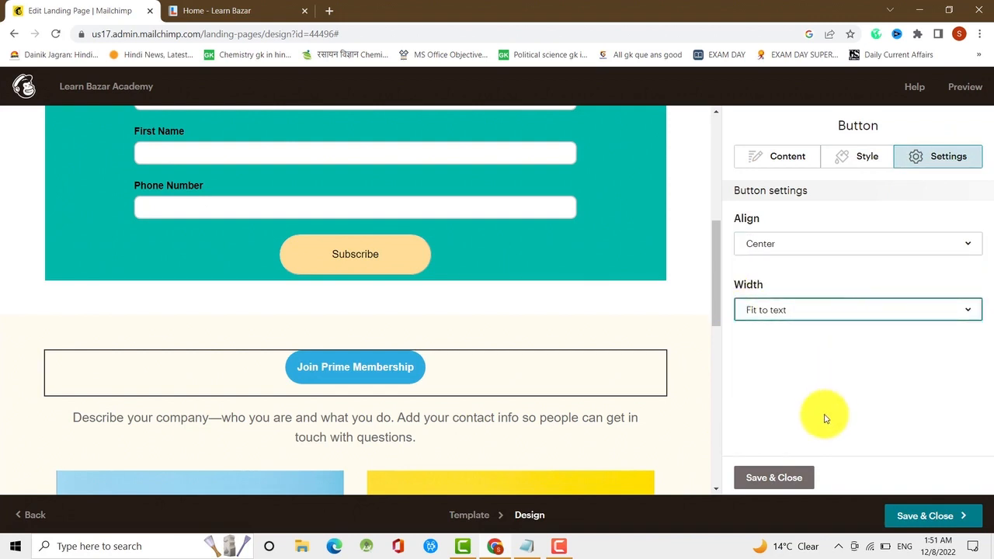
click(753, 480)
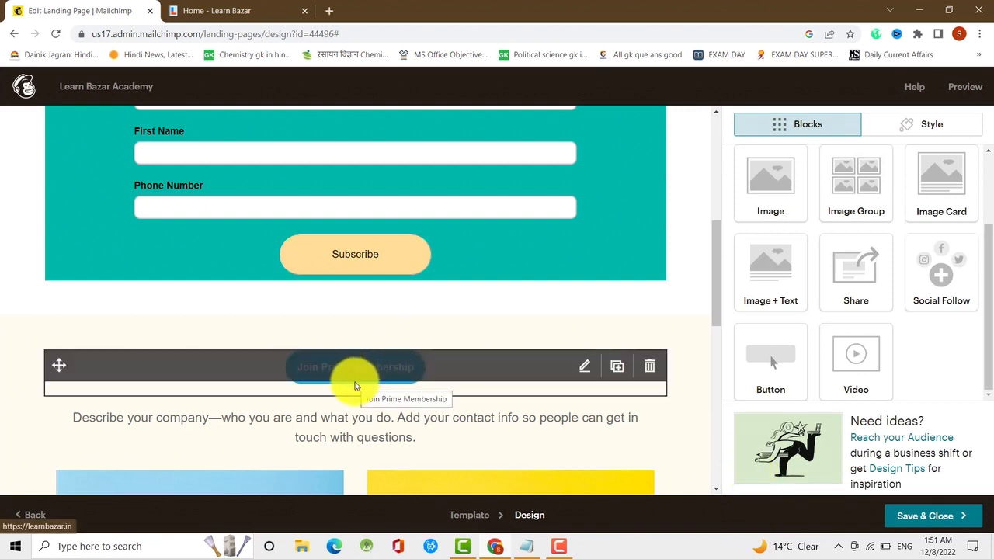
Look over the linked website and the available content blocks, and save and close the landing page design
click(251, 16)
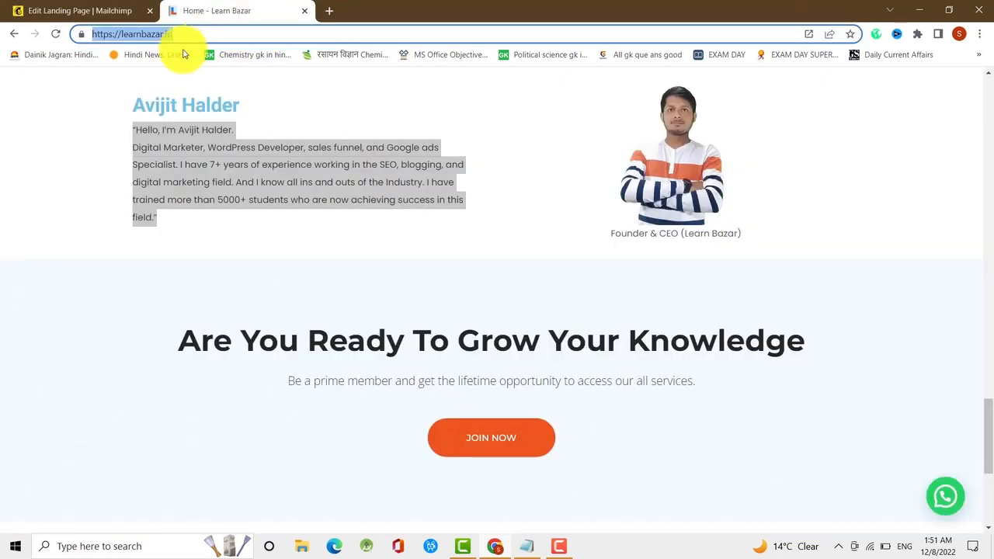
click(90, 12)
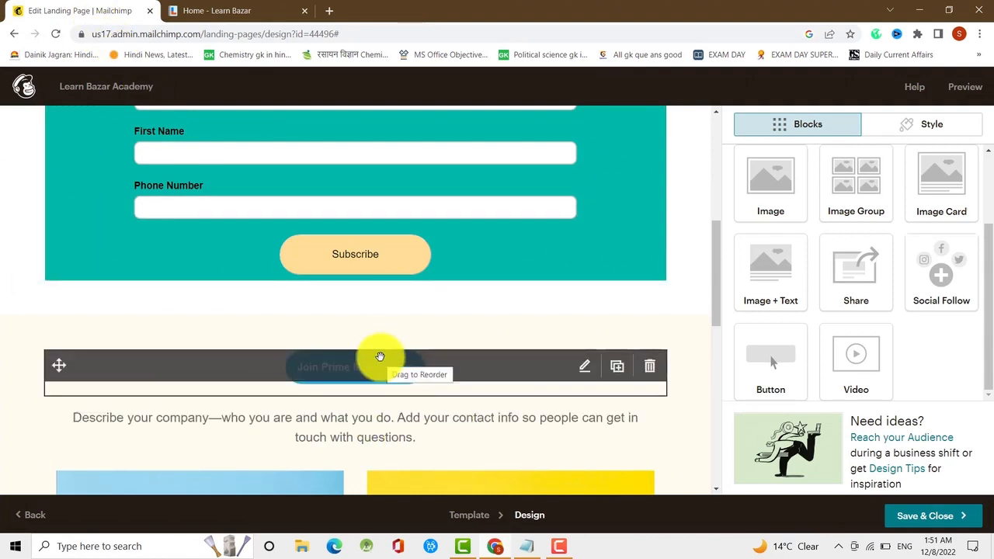
scroll(784, 331, up, 2)
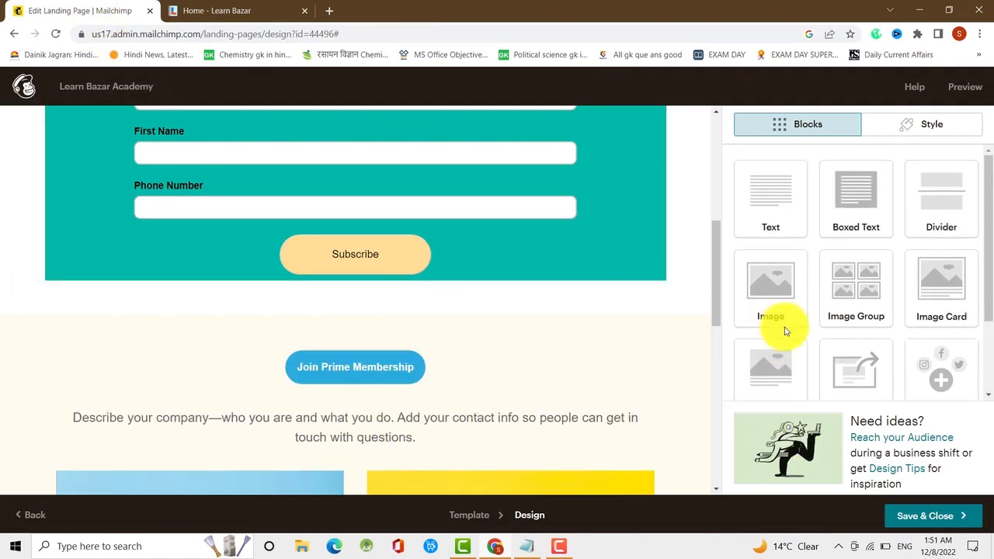
scroll(784, 332, down, 3)
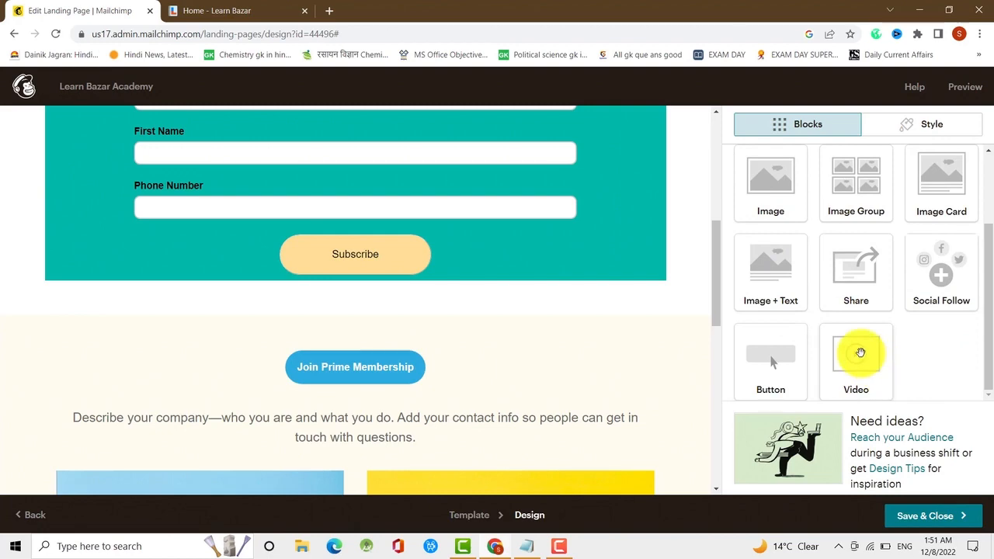
scroll(439, 303, up, 5)
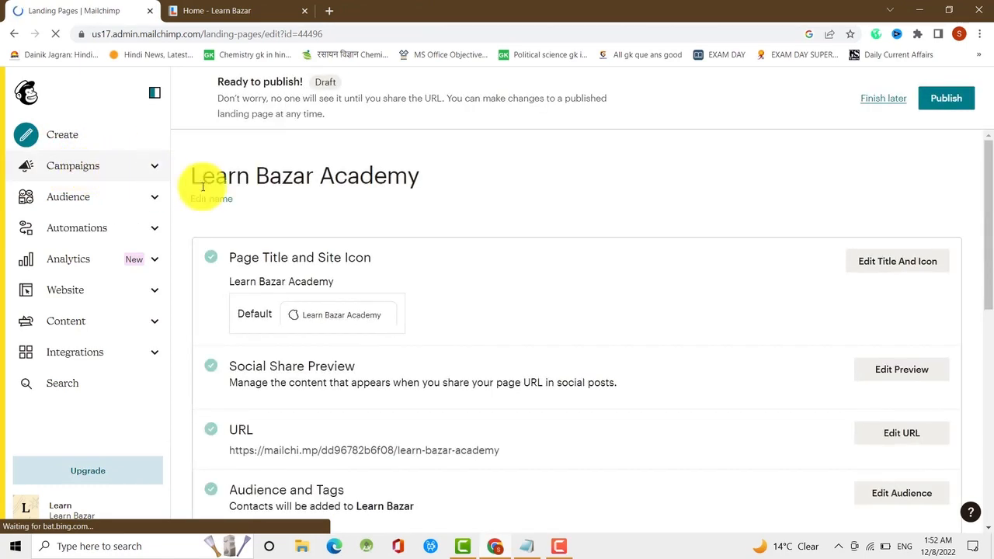
Review the landing page's title, social share preview, URL, audience, content and tracking settings before publishing
scroll(342, 238, down, 1)
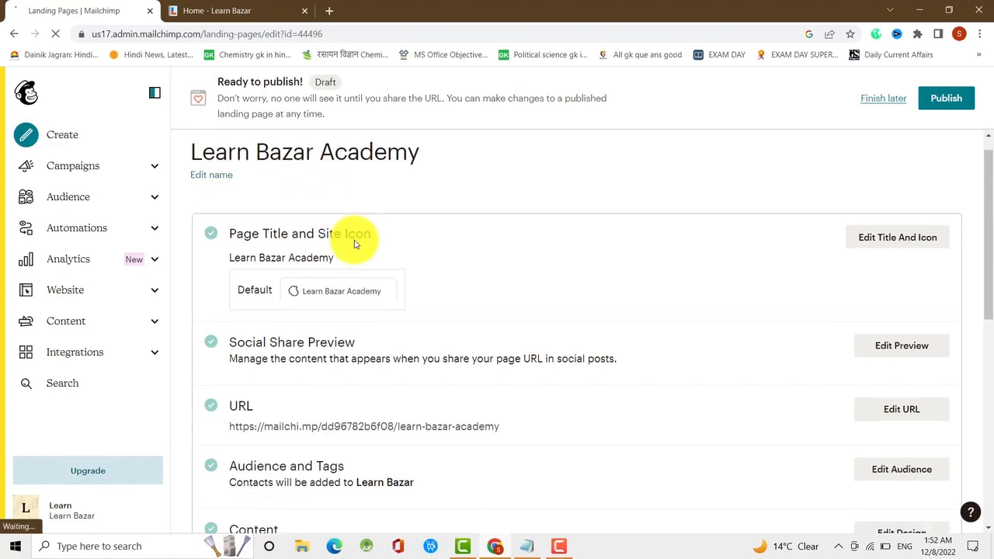
scroll(572, 244, down, 1)
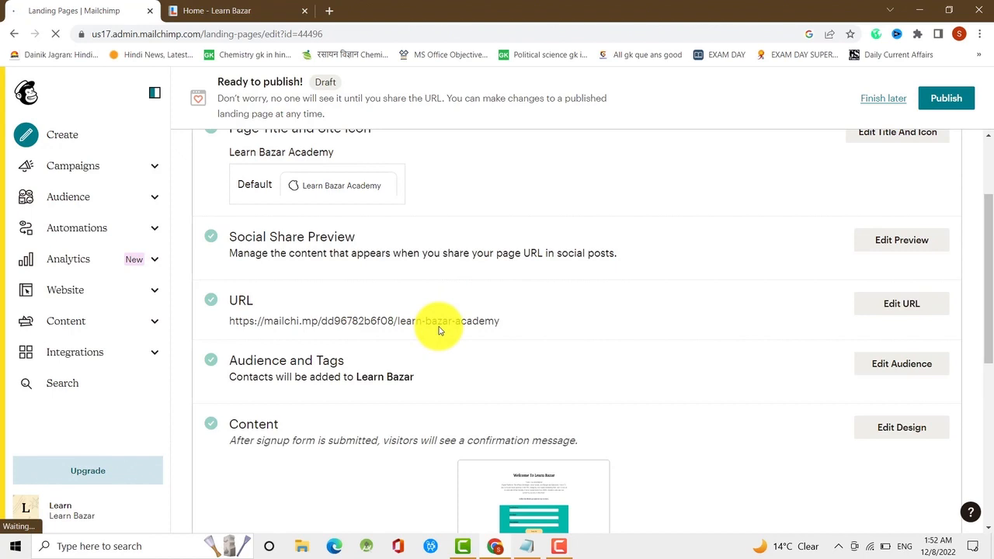
scroll(437, 337, up, 1)
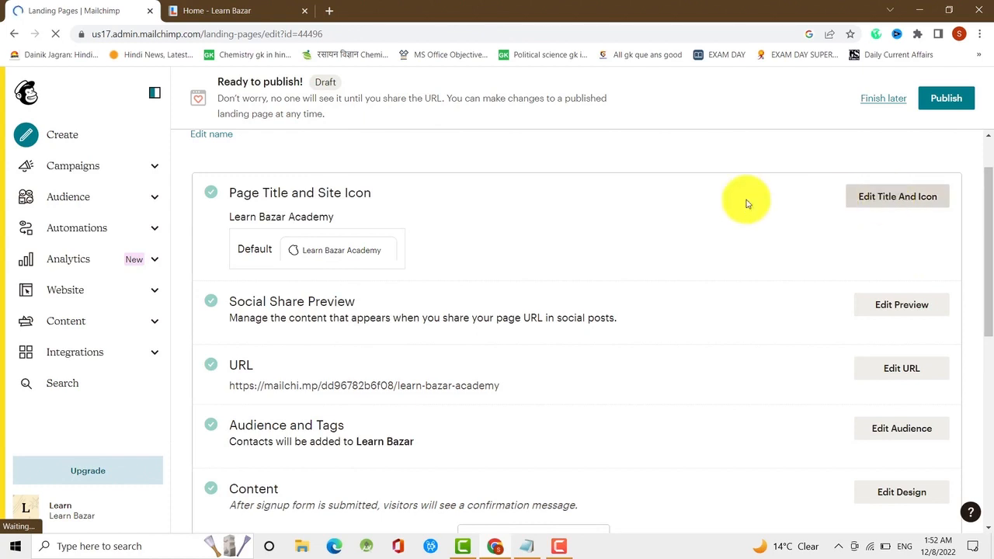
scroll(606, 413, down, 5)
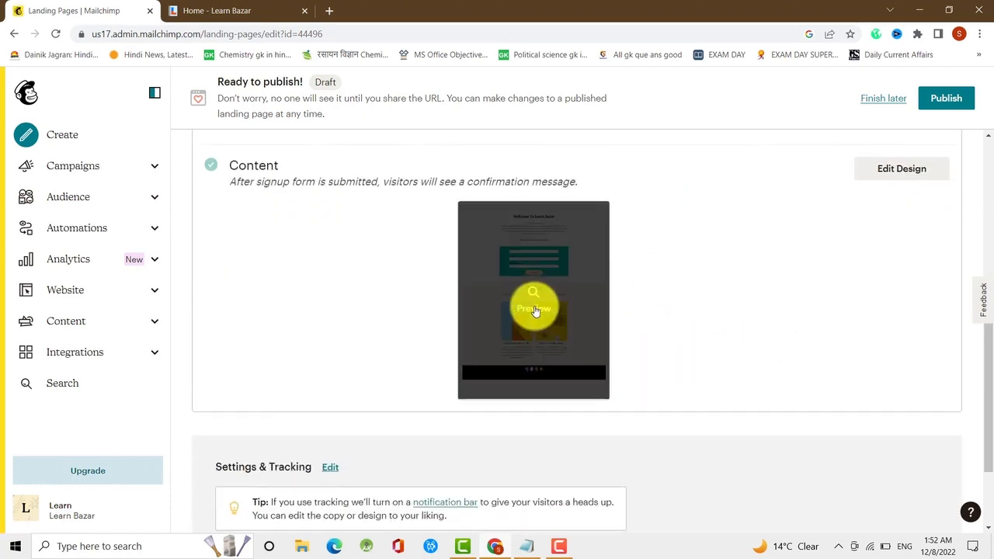
scroll(595, 349, down, 2)
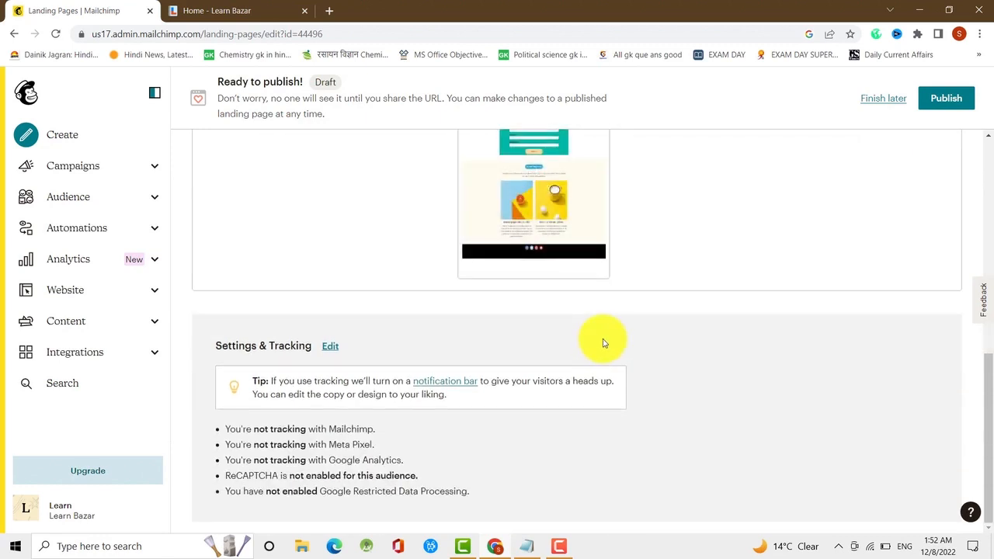
scroll(604, 344, up, 3)
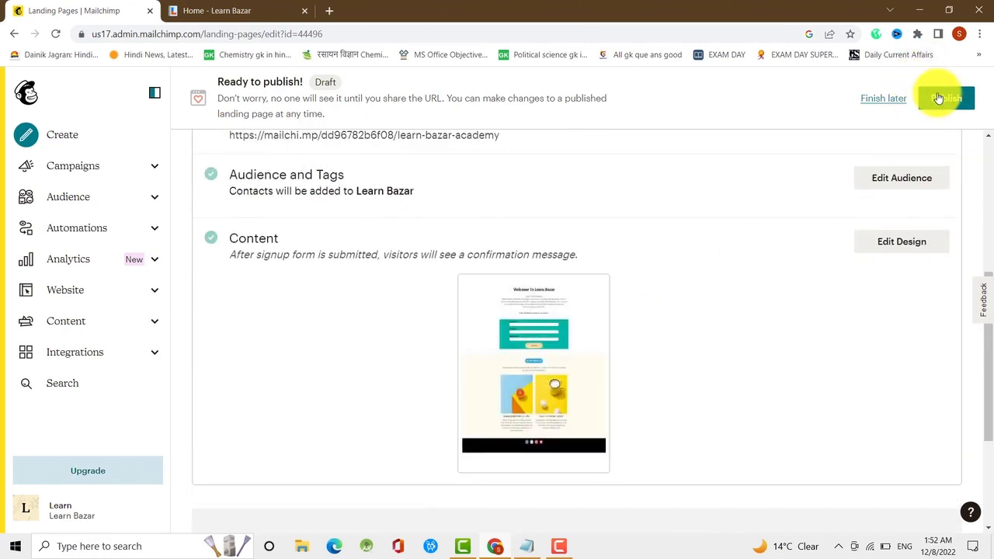
scroll(576, 311, down, 2)
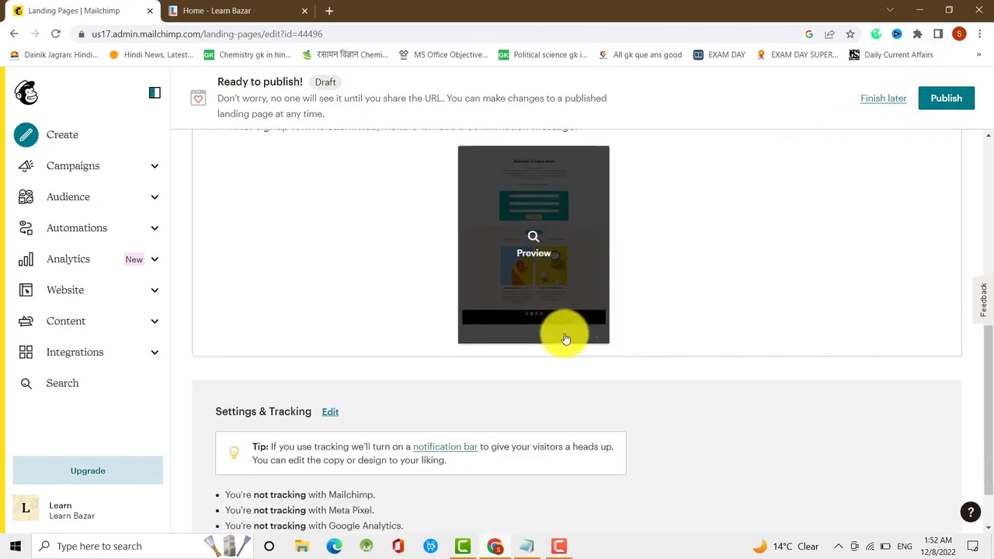
Preview the landing page and look through its introduction, signup form and Join Prime Membership button
click(533, 253)
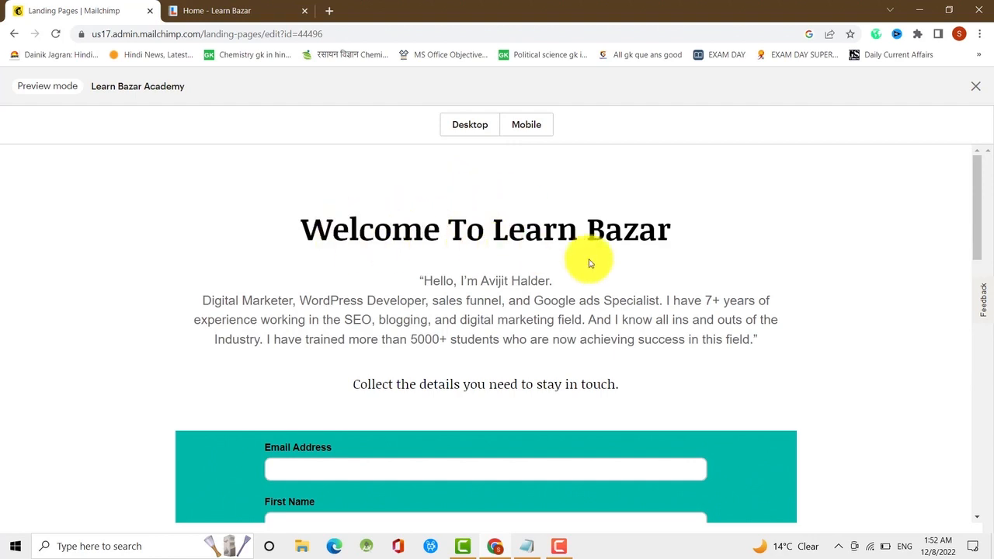
scroll(588, 262, down, 1)
scroll(560, 245, down, 2)
scroll(466, 310, down, 3)
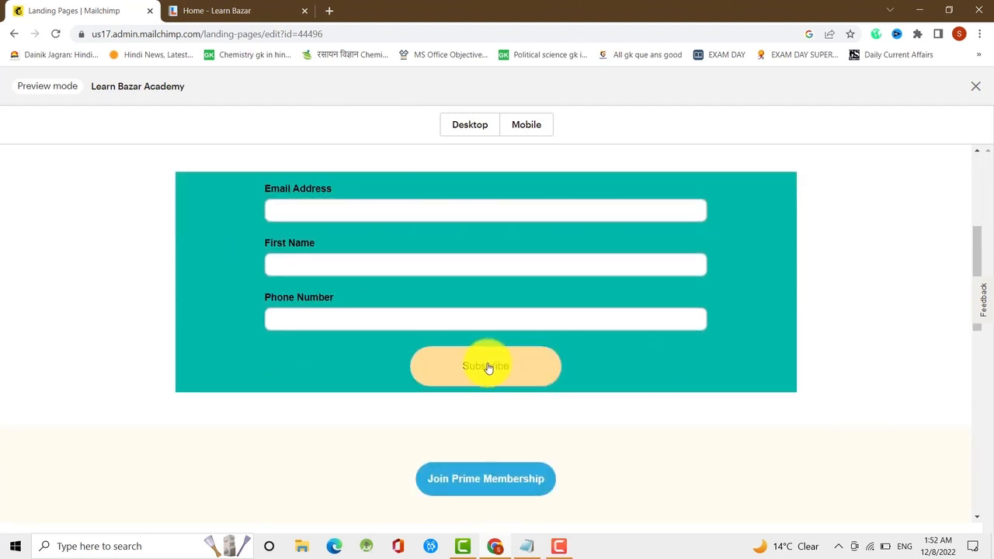
scroll(497, 424, down, 3)
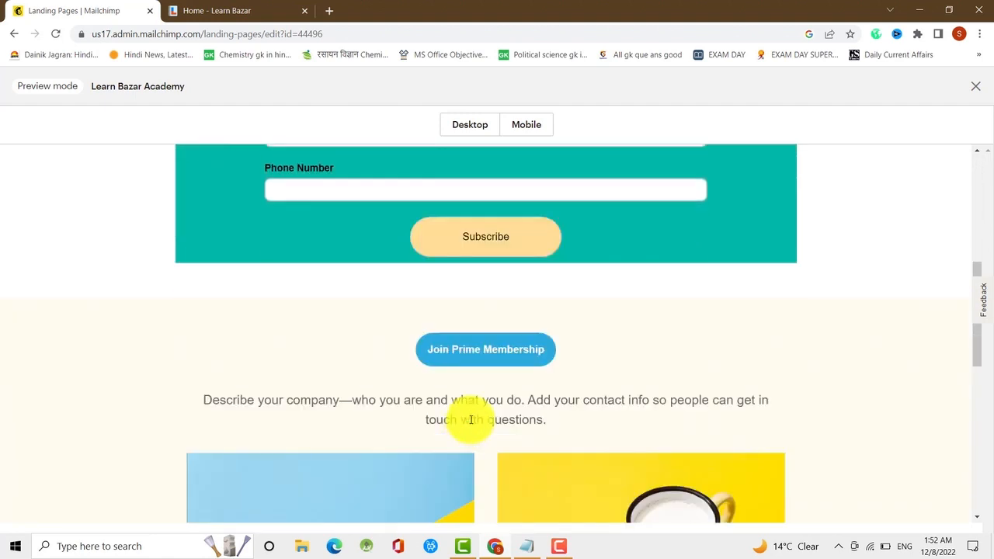
Test the Join Prime Membership button's link from the preview, and compare it with the already open Learn Bazar site's address
click(483, 351)
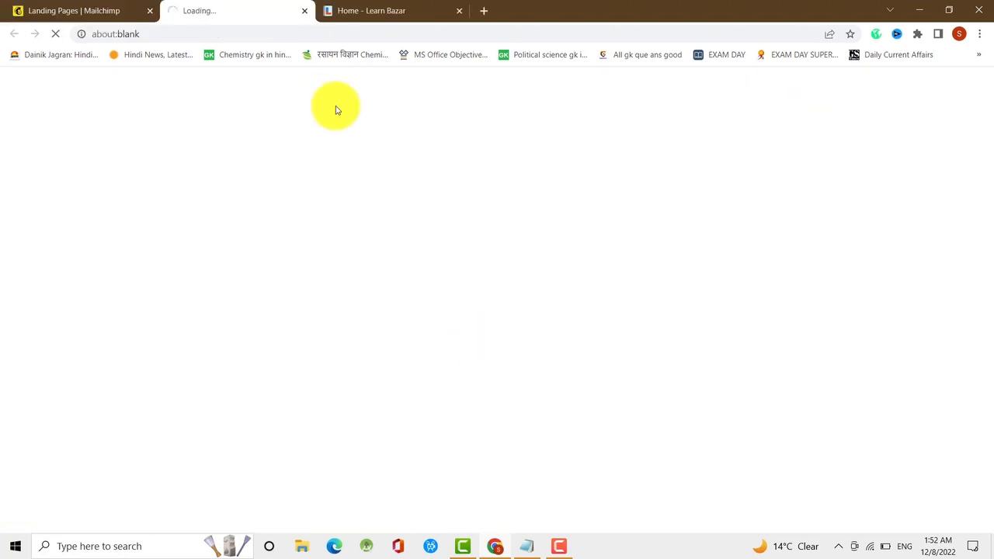
click(397, 11)
click(233, 33)
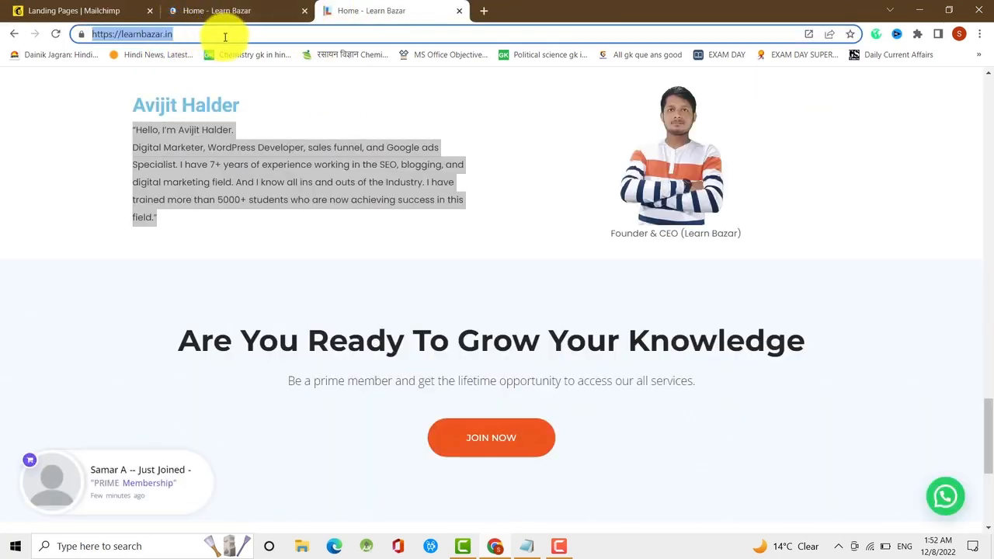
Return to the Mailchimp preview and look through the rest of the desktop page down to the social media icons
click(227, 15)
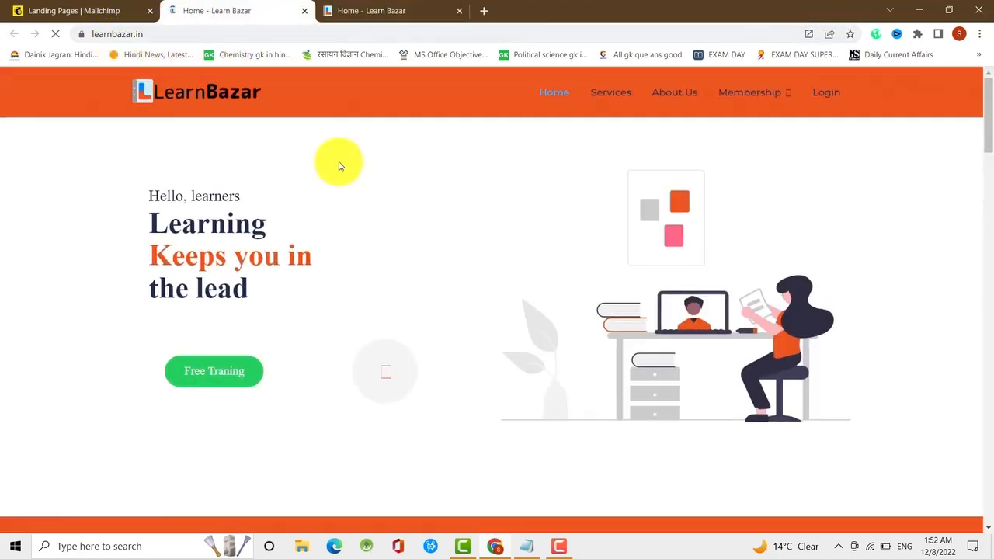
click(72, 14)
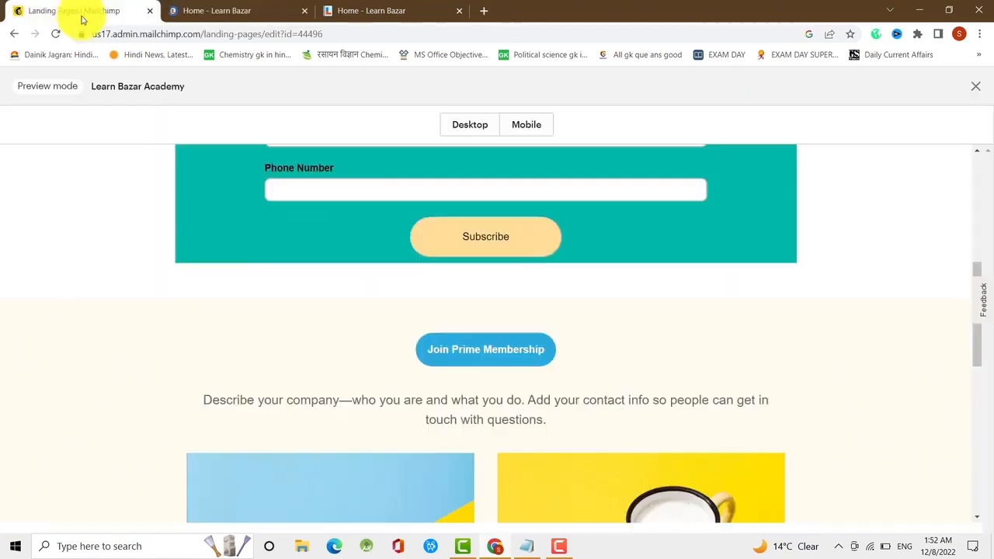
scroll(404, 372, down, 3)
scroll(421, 404, down, 4)
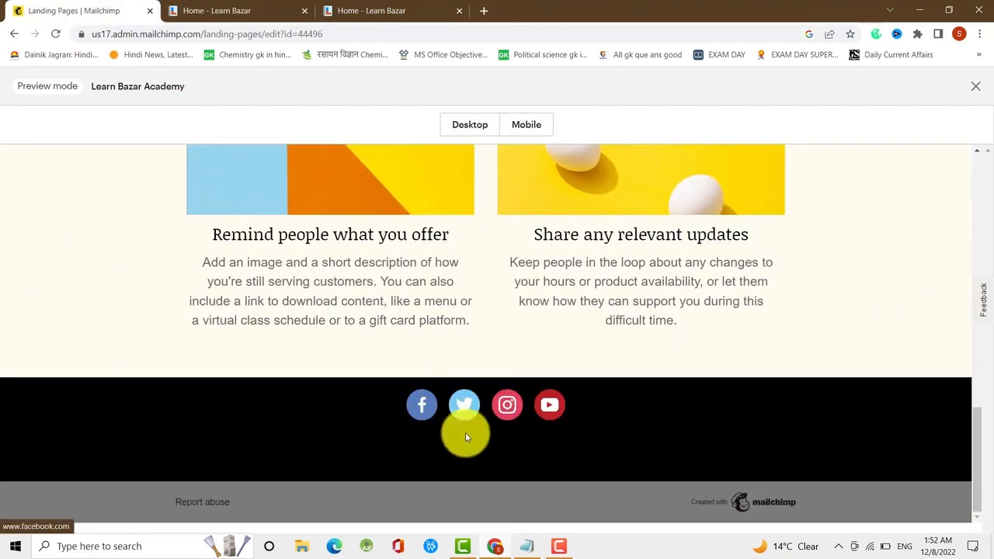
scroll(505, 429, up, 10)
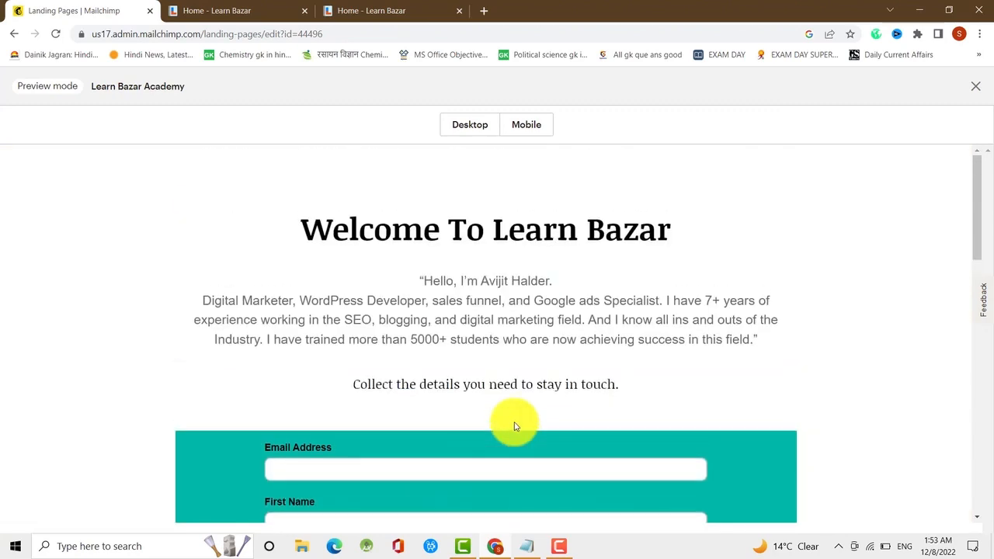
Preview the landing page in its mobile layout, look through all its sections, and close the preview
click(527, 126)
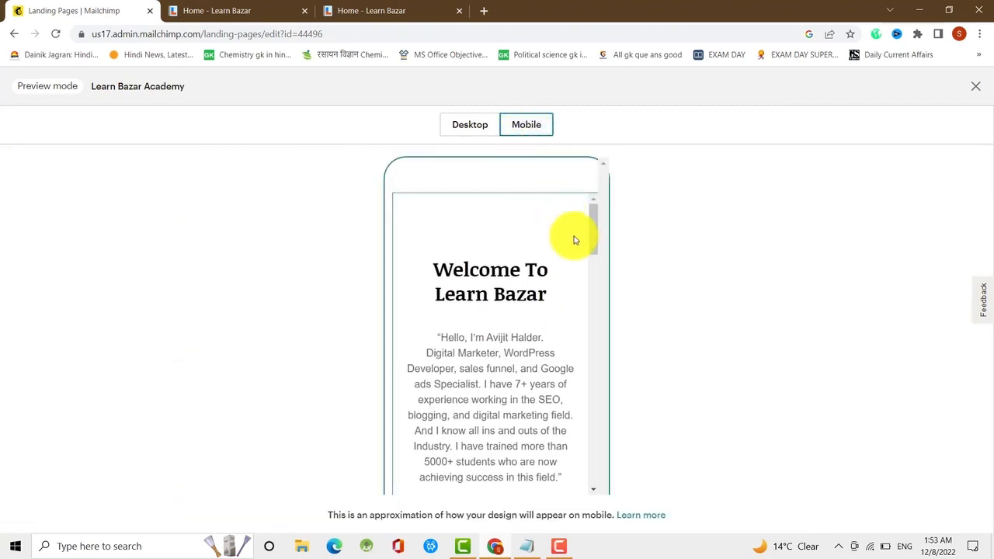
scroll(578, 245, down, 5)
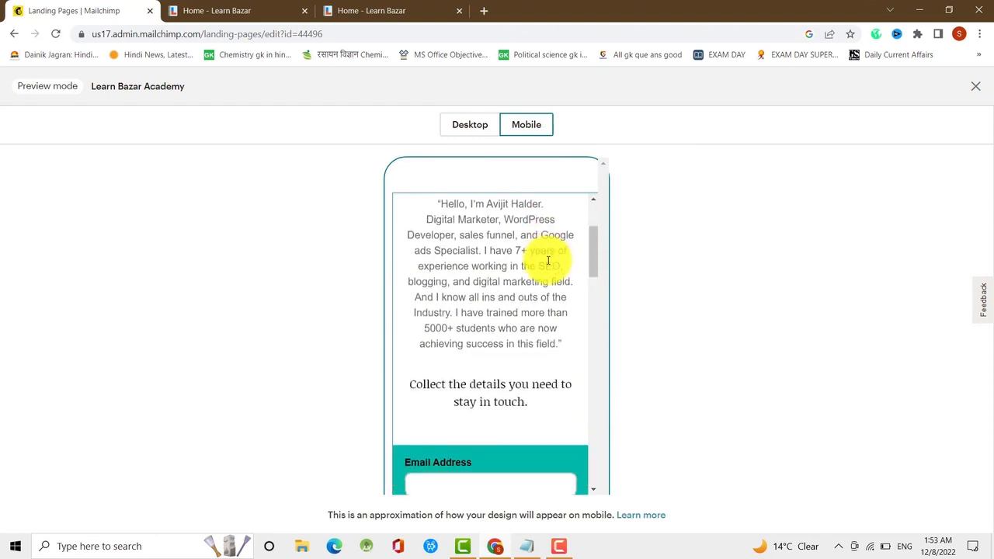
scroll(549, 260, up, 5)
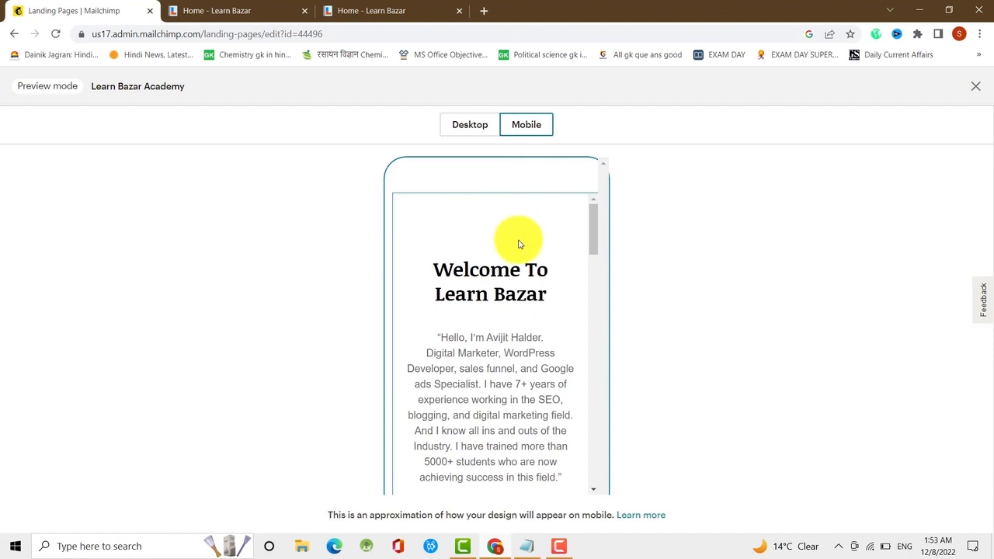
scroll(519, 252, down, 5)
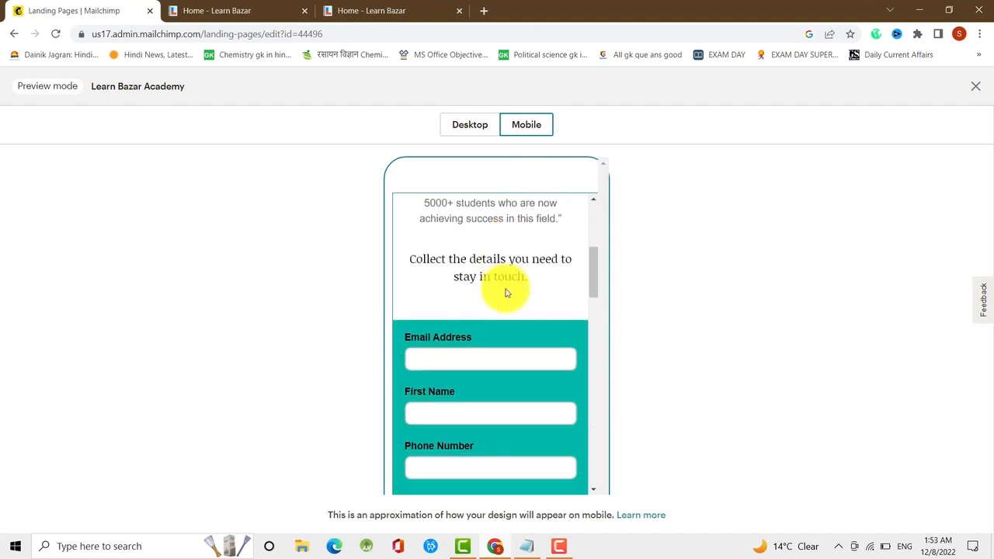
scroll(505, 302, down, 5)
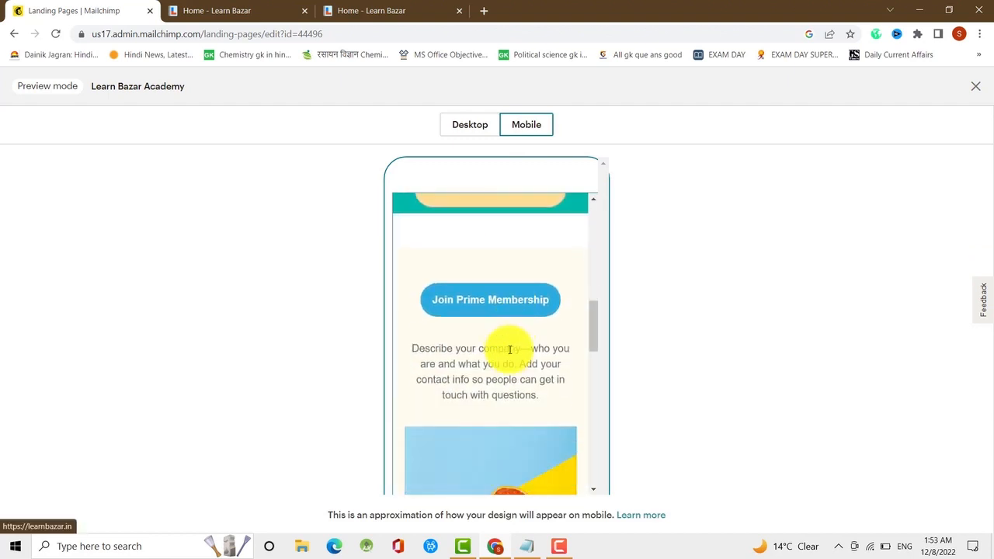
scroll(509, 348, down, 5)
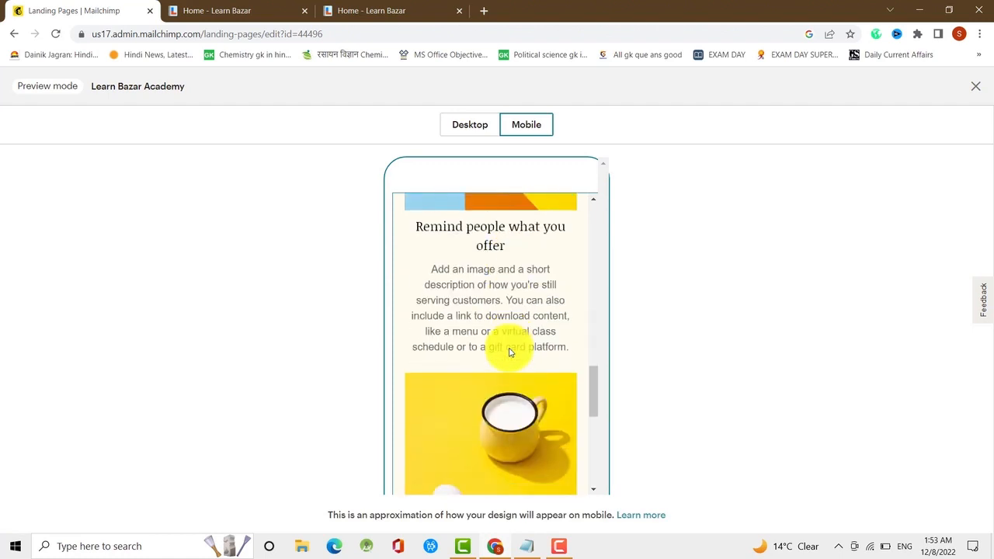
scroll(510, 354, down, 4)
scroll(512, 354, up, 2)
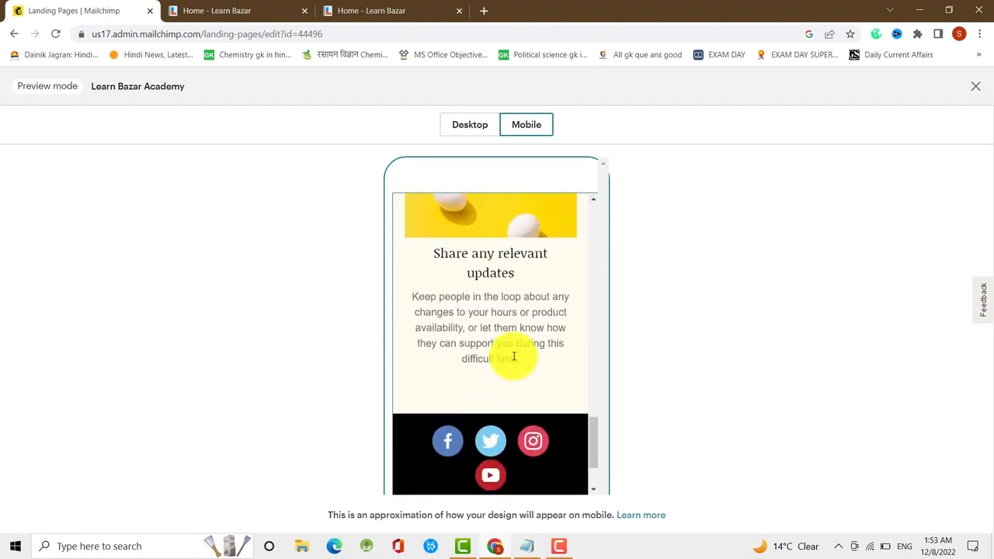
scroll(509, 334, up, 3)
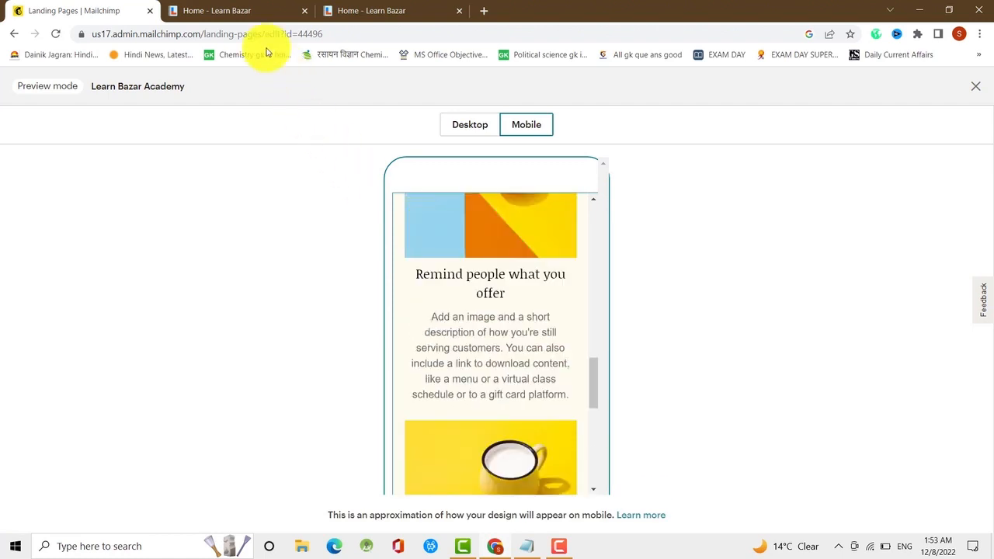
click(975, 85)
Review the Learn Bazar Academy checklist once more, covering title and icon, social preview, URL, audience, content, and settings and tracking
scroll(637, 311, down, 1)
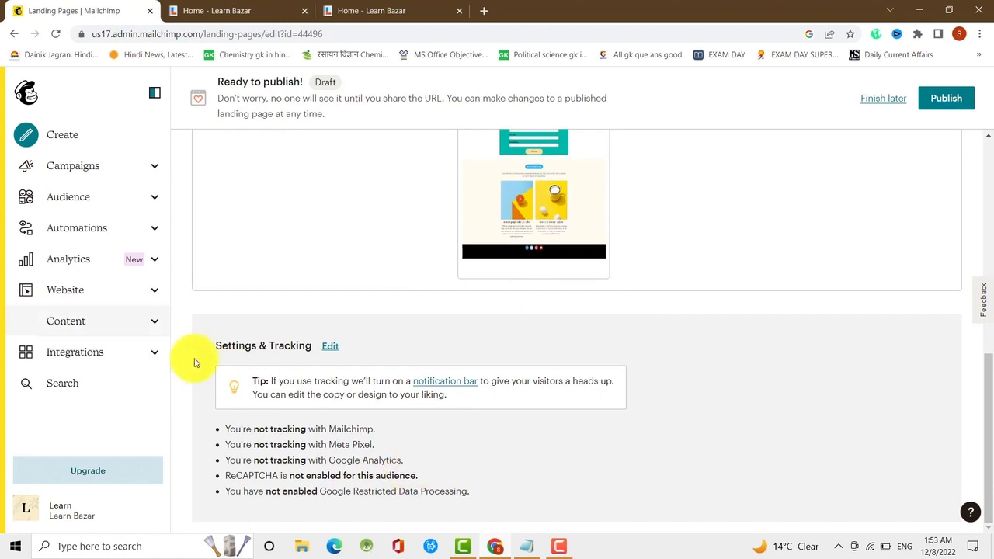
scroll(645, 303, up, 3)
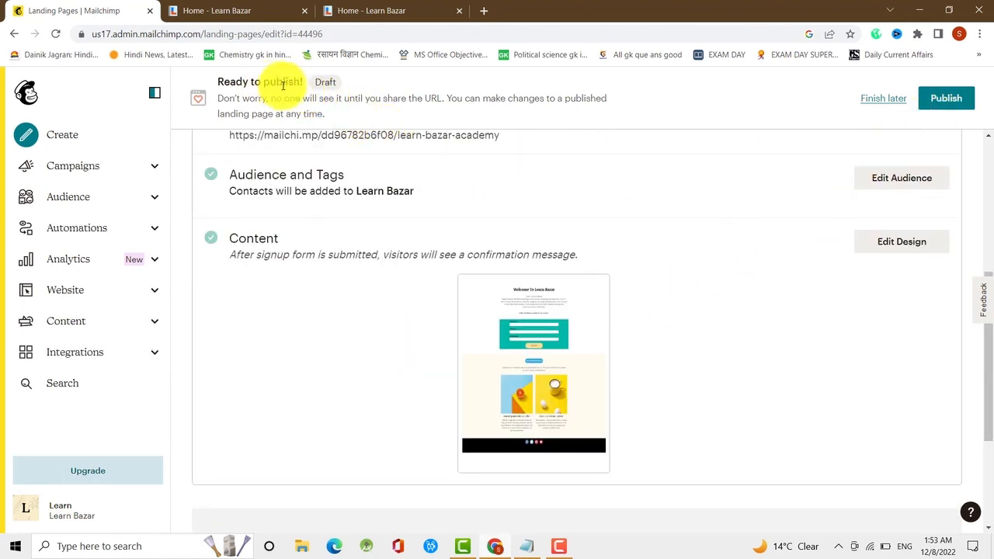
scroll(388, 124, up, 5)
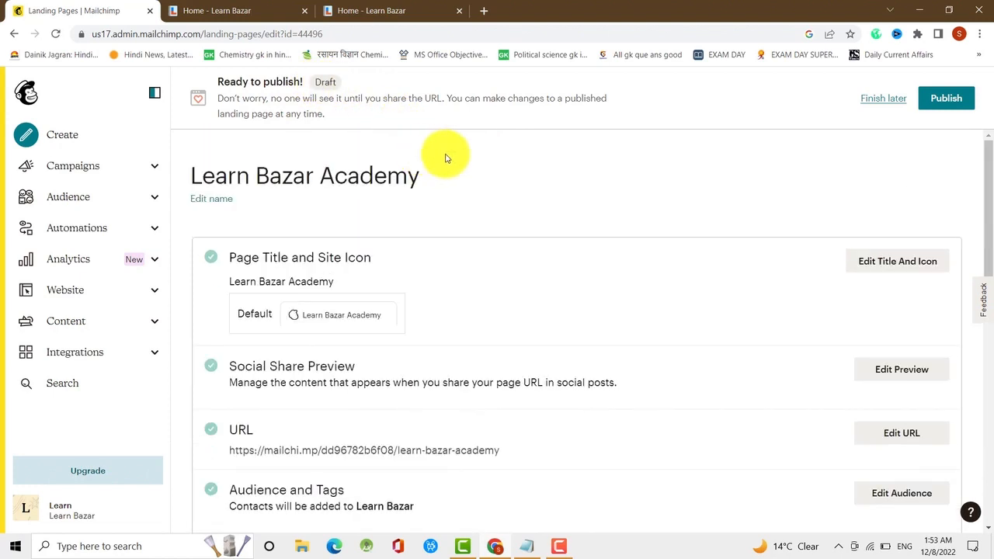
scroll(551, 225, down, 1)
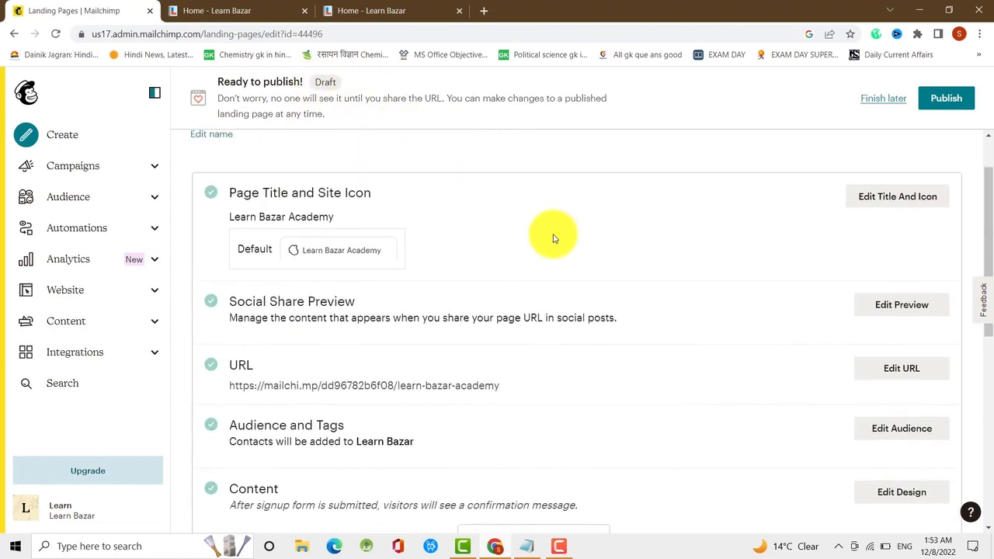
scroll(575, 241, up, 1)
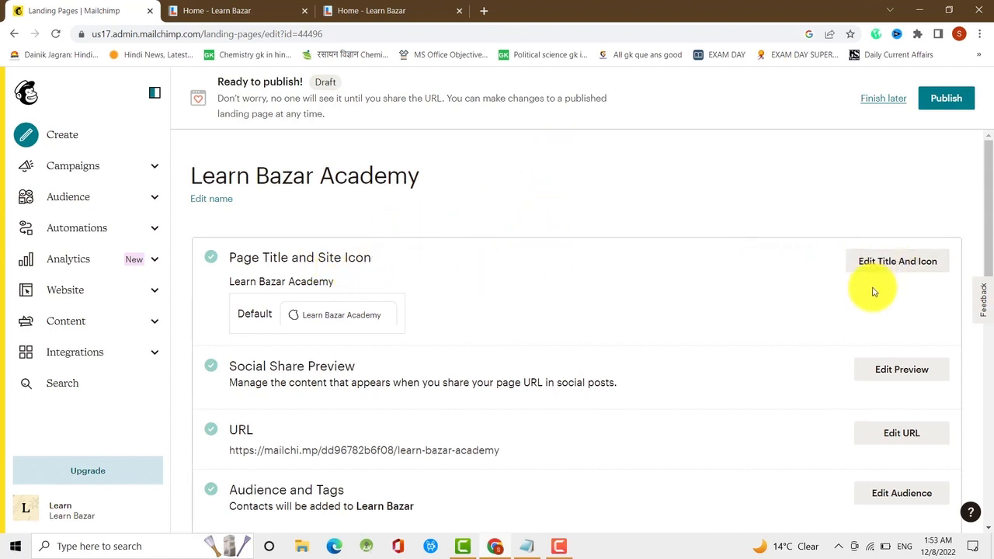
scroll(560, 354, down, 1)
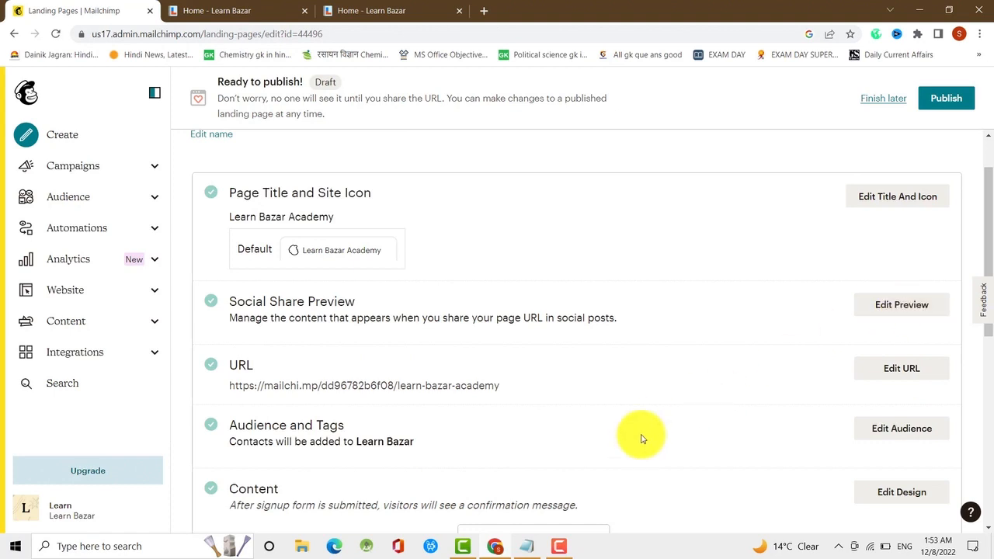
scroll(641, 437, down, 1)
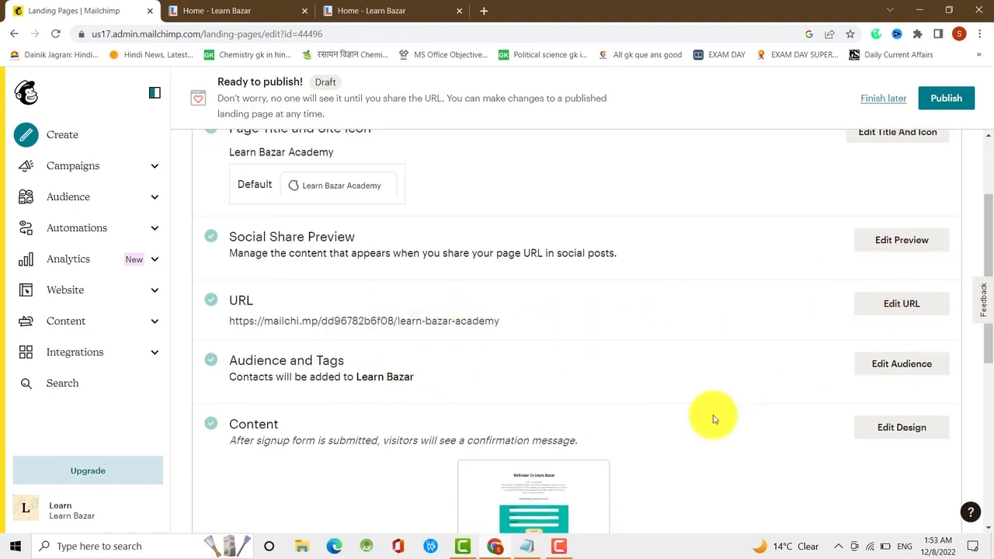
scroll(360, 344, down, 1)
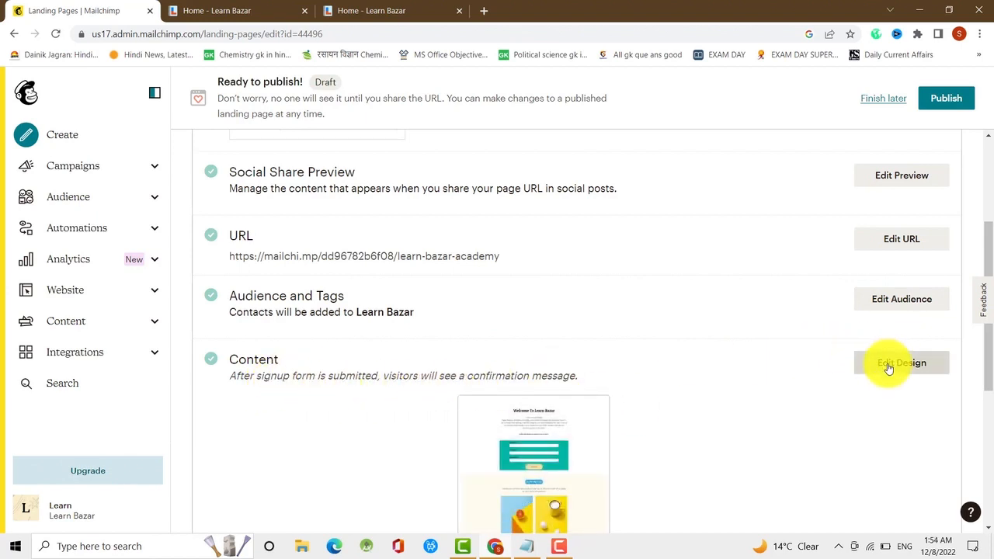
scroll(828, 411, down, 2)
scroll(828, 395, up, 5)
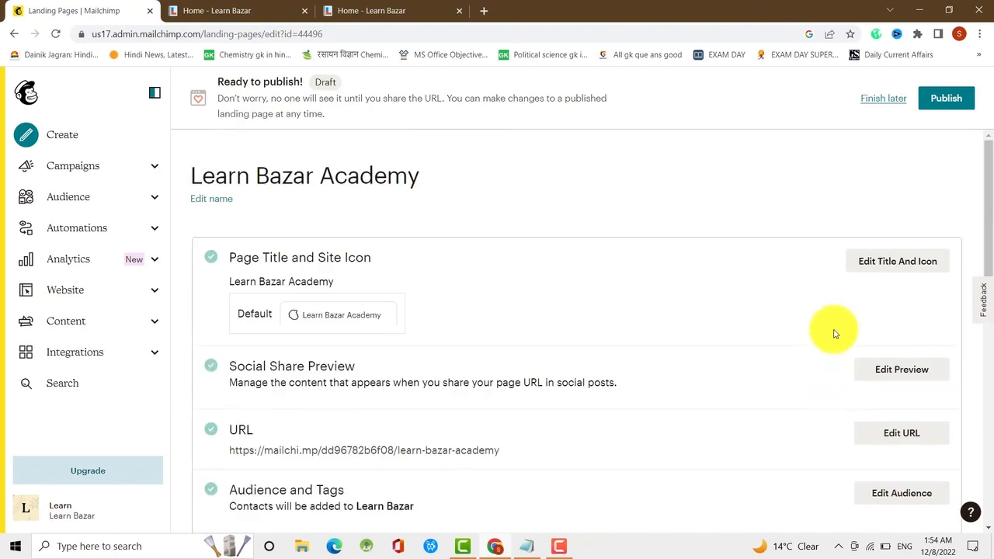
scroll(833, 334, down, 10)
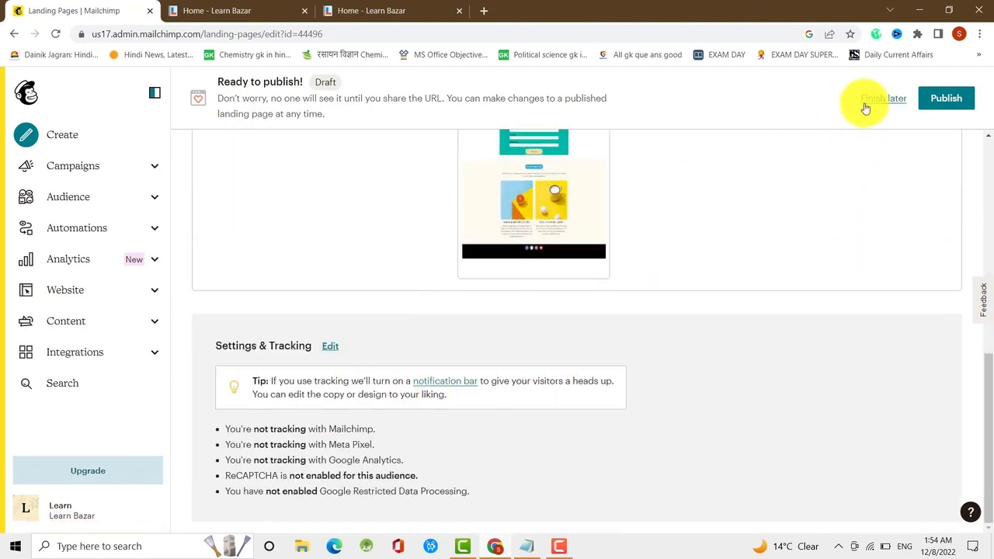
Publish the Learn Bazar Academy landing page and look over its share link and the suggested follow-up actions
click(941, 102)
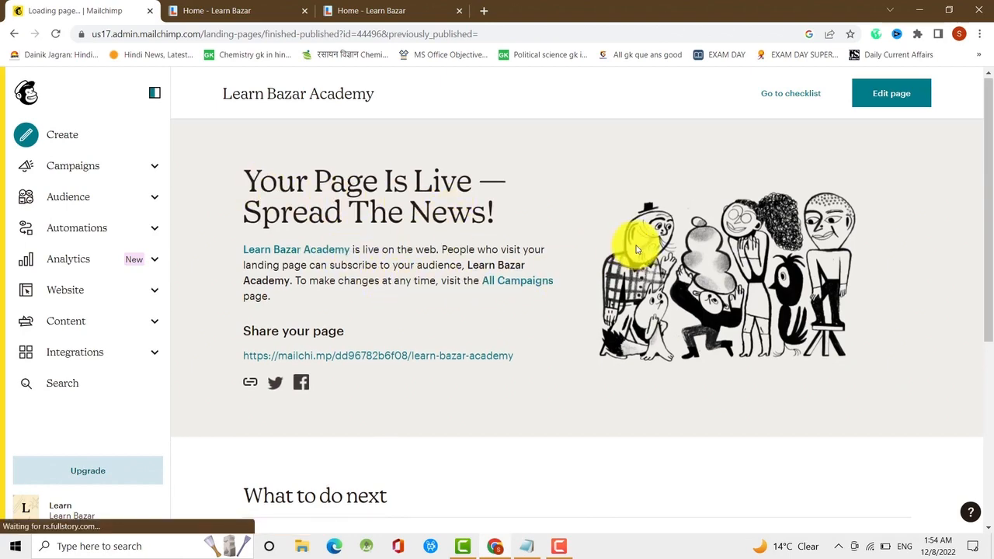
scroll(603, 333, down, 4)
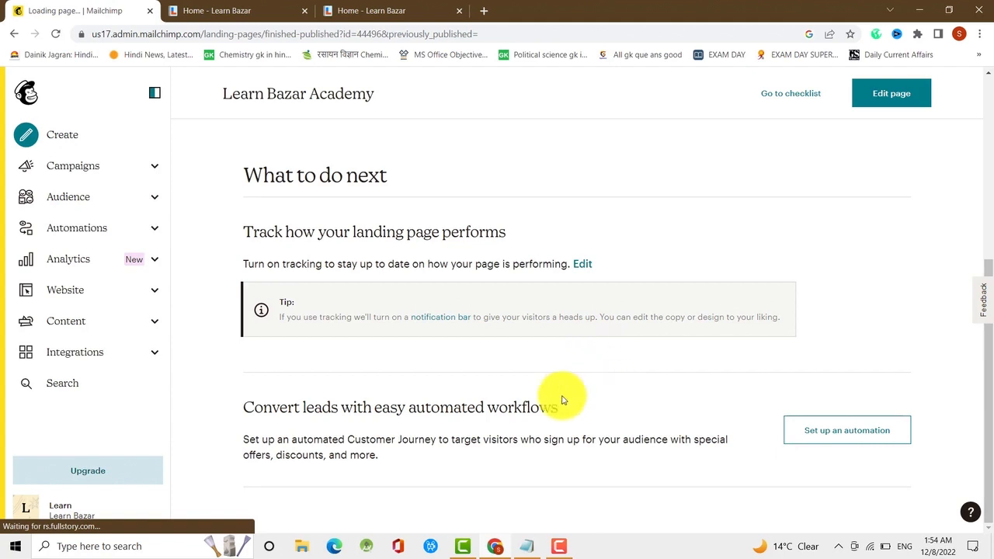
scroll(80, 277, up, 2)
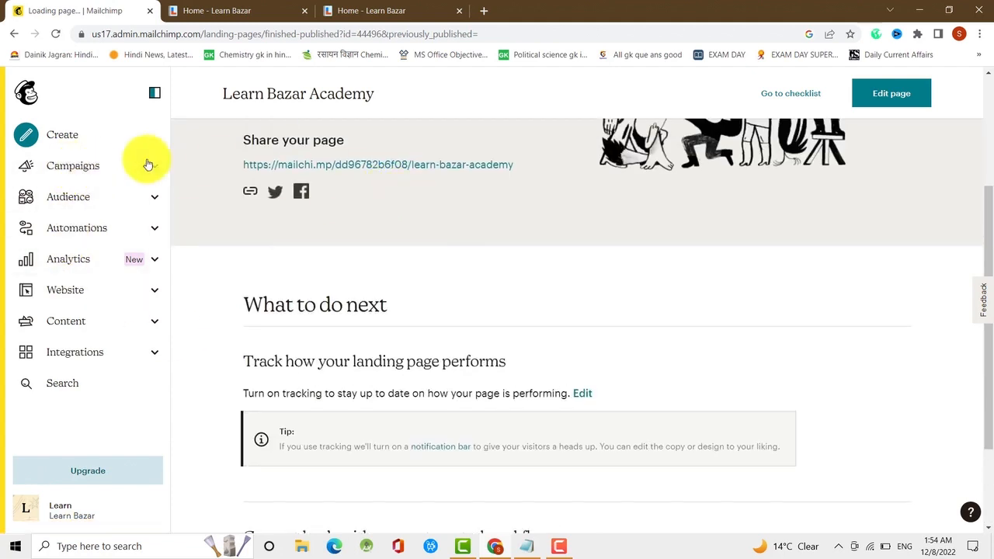
Open the list of all campaigns and find the published Learn Bazar Academy landing page
click(79, 168)
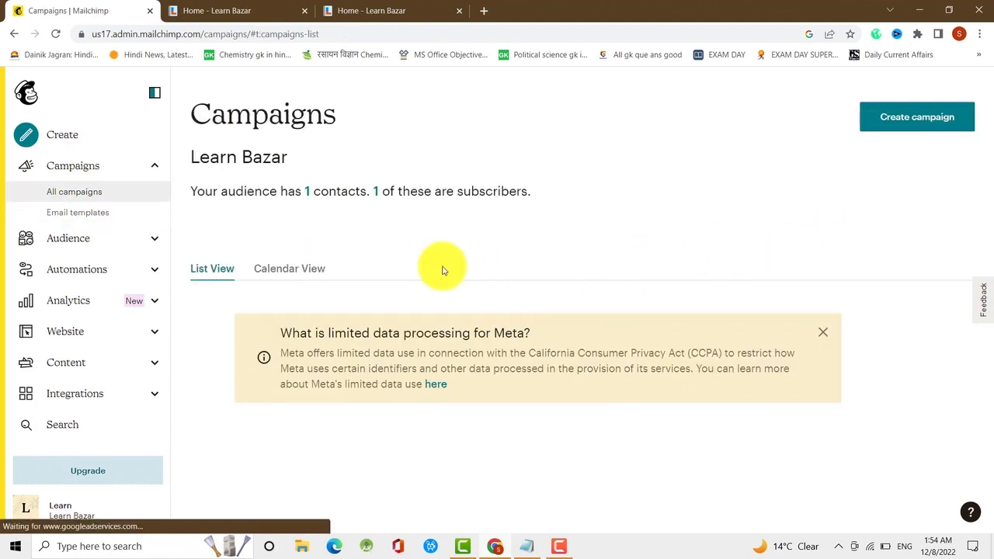
scroll(440, 308, down, 2)
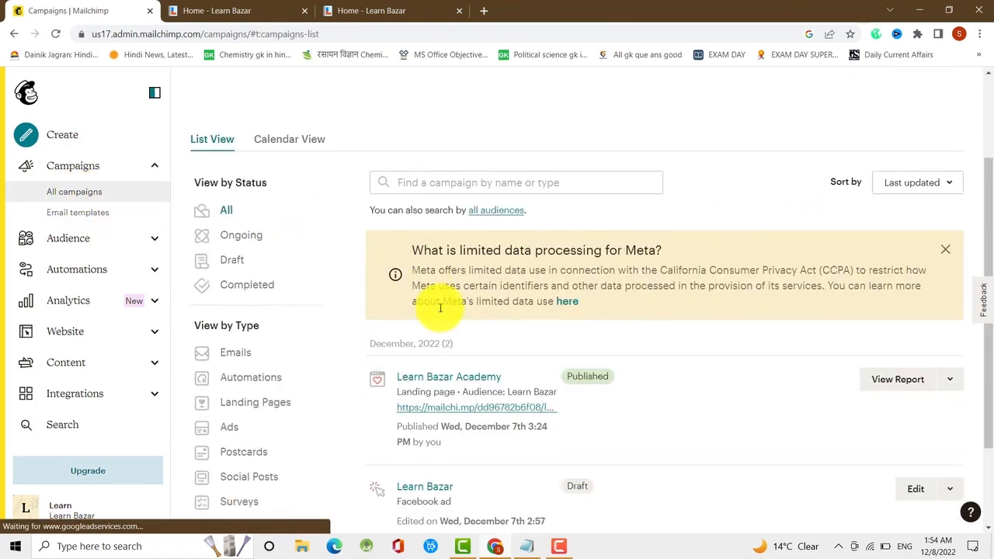
scroll(558, 344, down, 1)
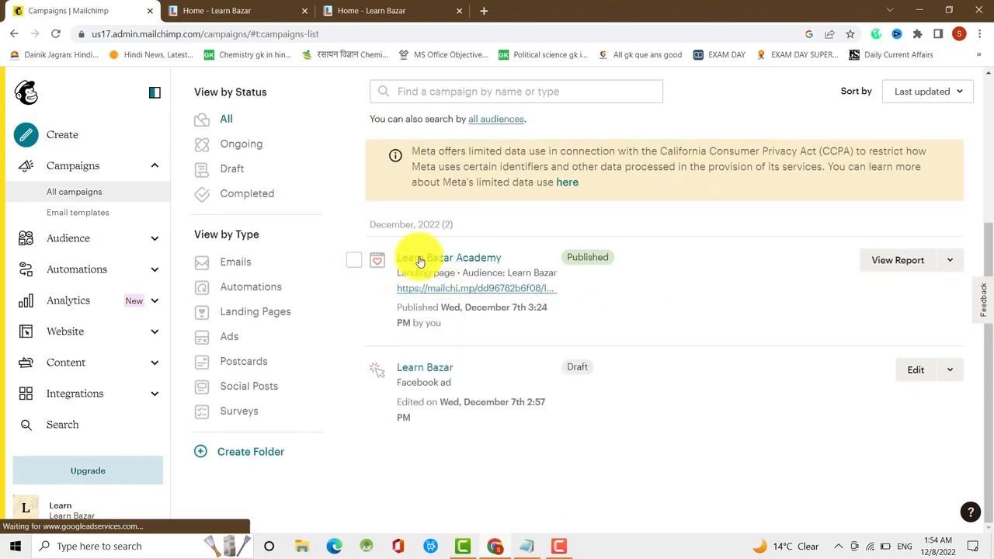
click(436, 260)
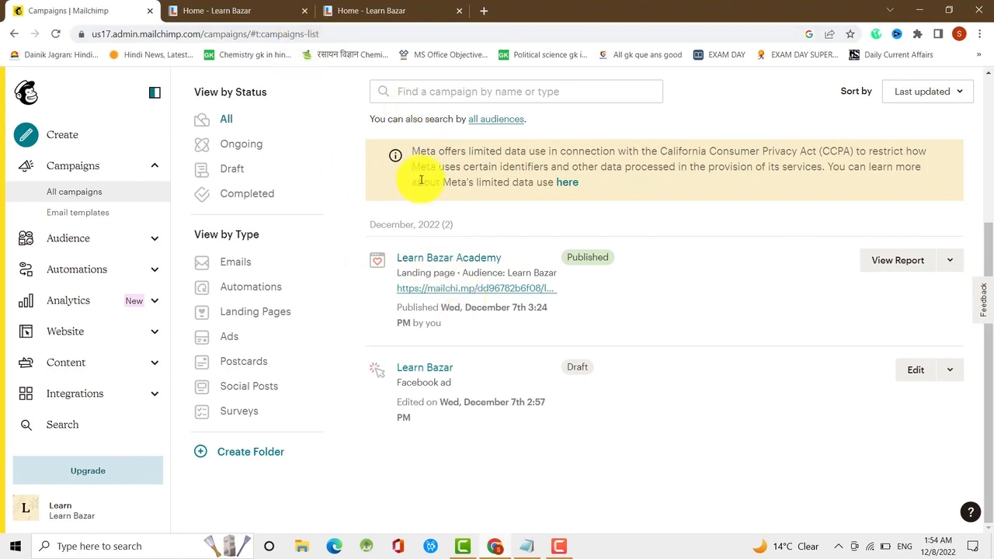
Open the published page's link in a new tab, close one duplicate Learn Bazar site tab, and look through the live page
right_click(458, 293)
click(488, 300)
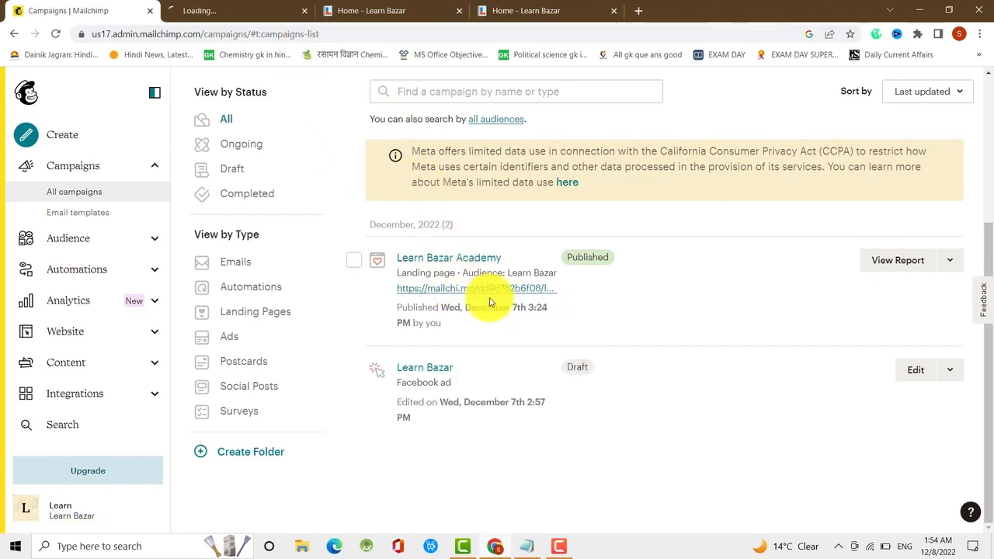
click(460, 11)
click(225, 11)
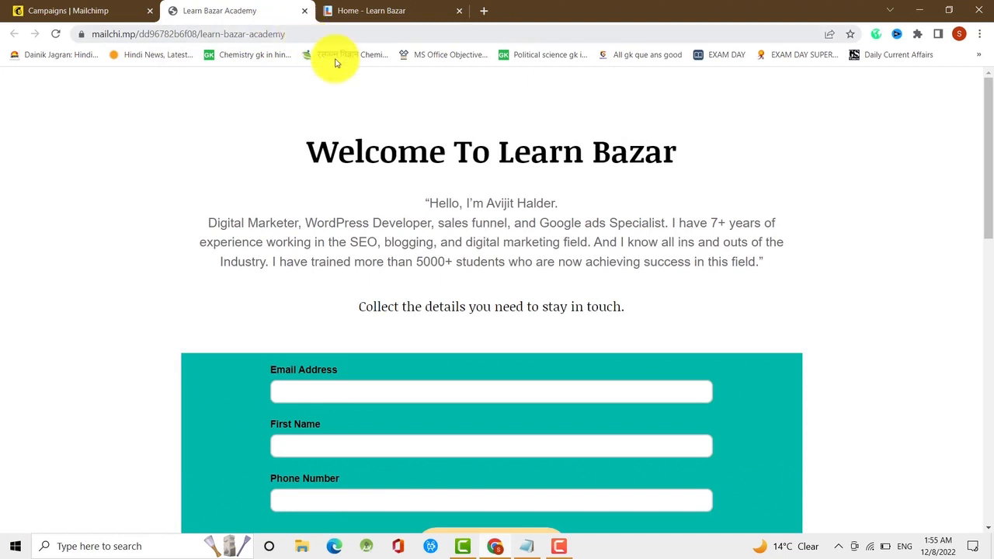
scroll(631, 248, down, 5)
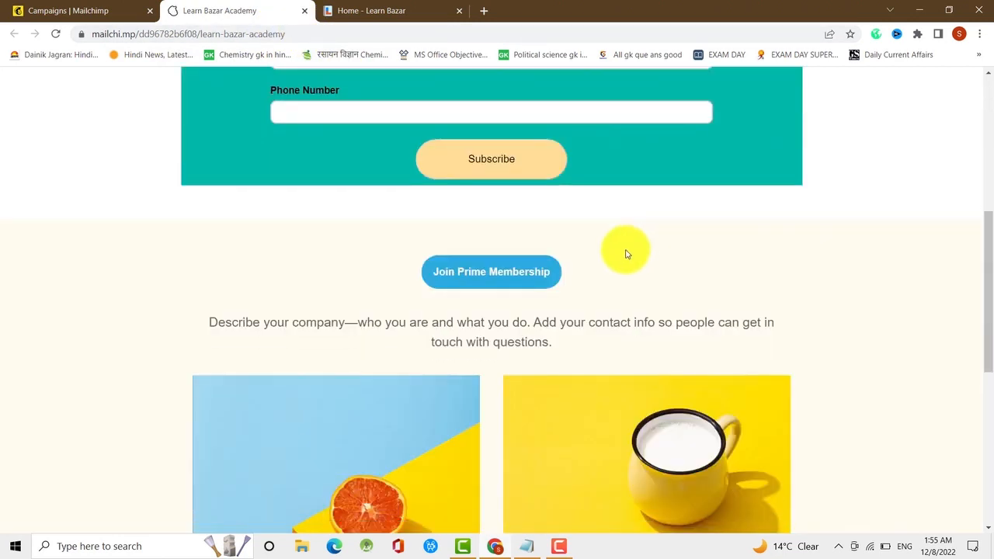
scroll(626, 256, down, 5)
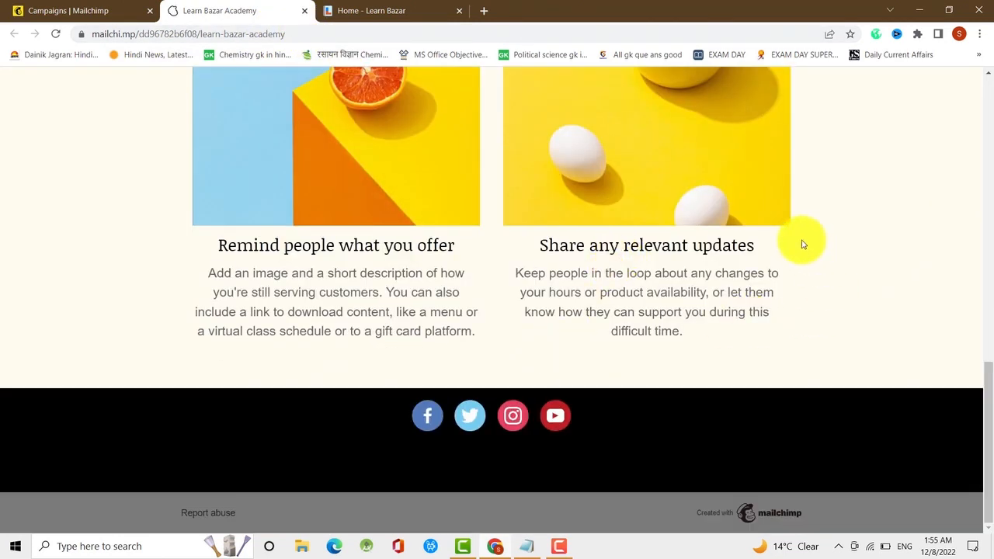
scroll(489, 337, up, 10)
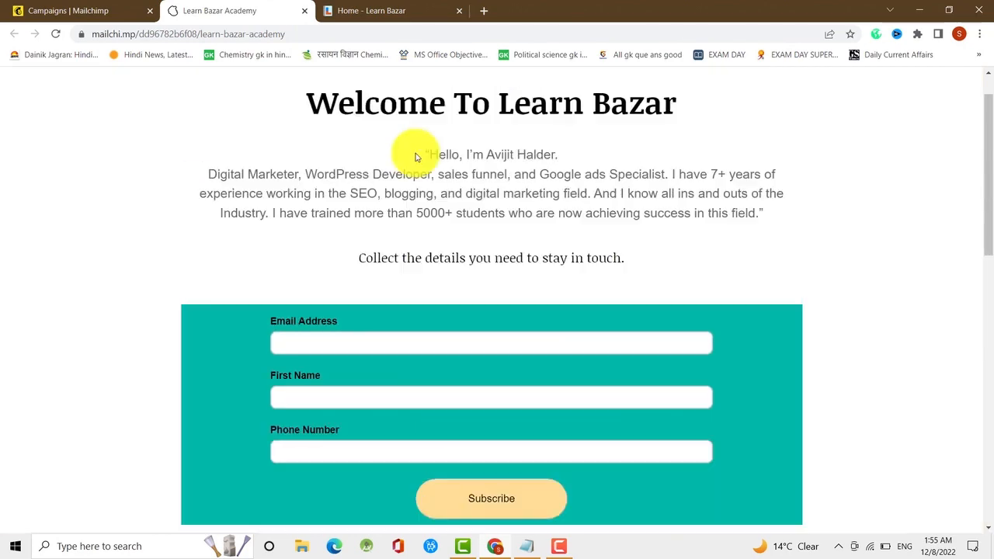
Close the live landing page, return to the campaigns overview, and switch to the Email Marketing notes in Notepad
click(305, 12)
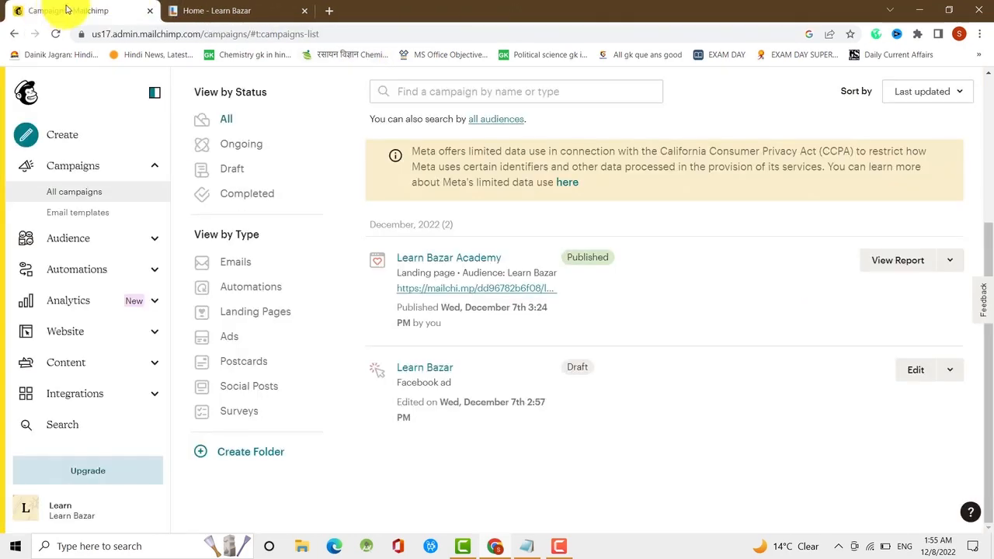
scroll(348, 207, up, 3)
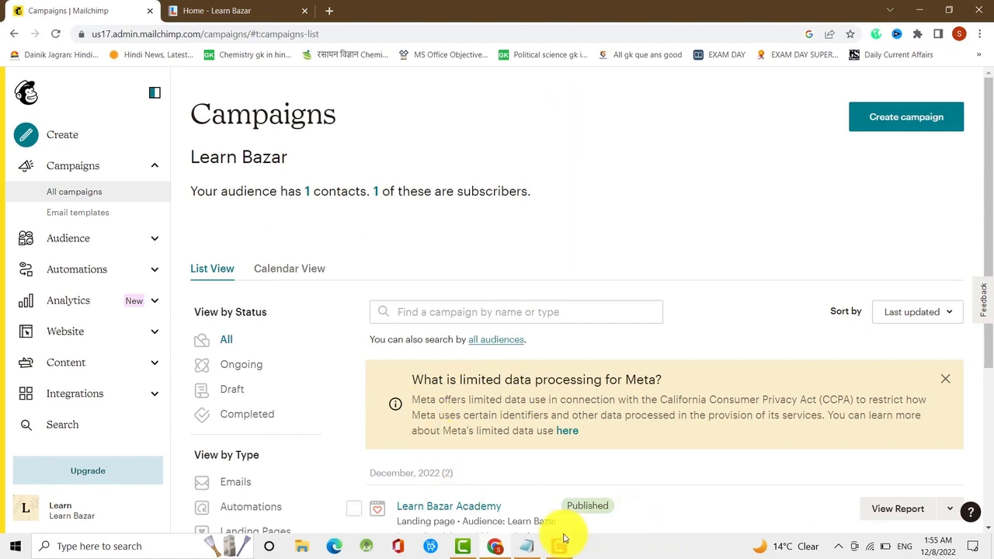
click(526, 547)
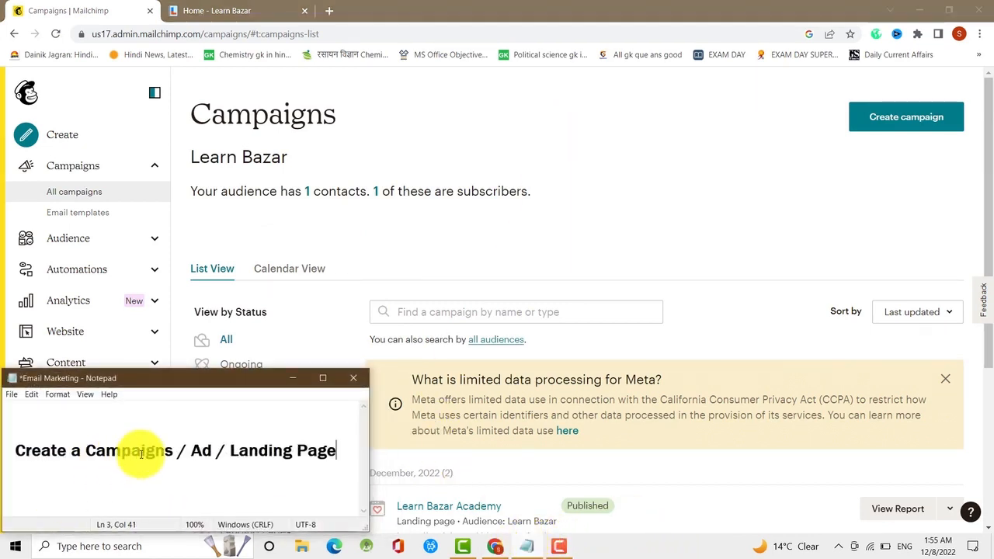